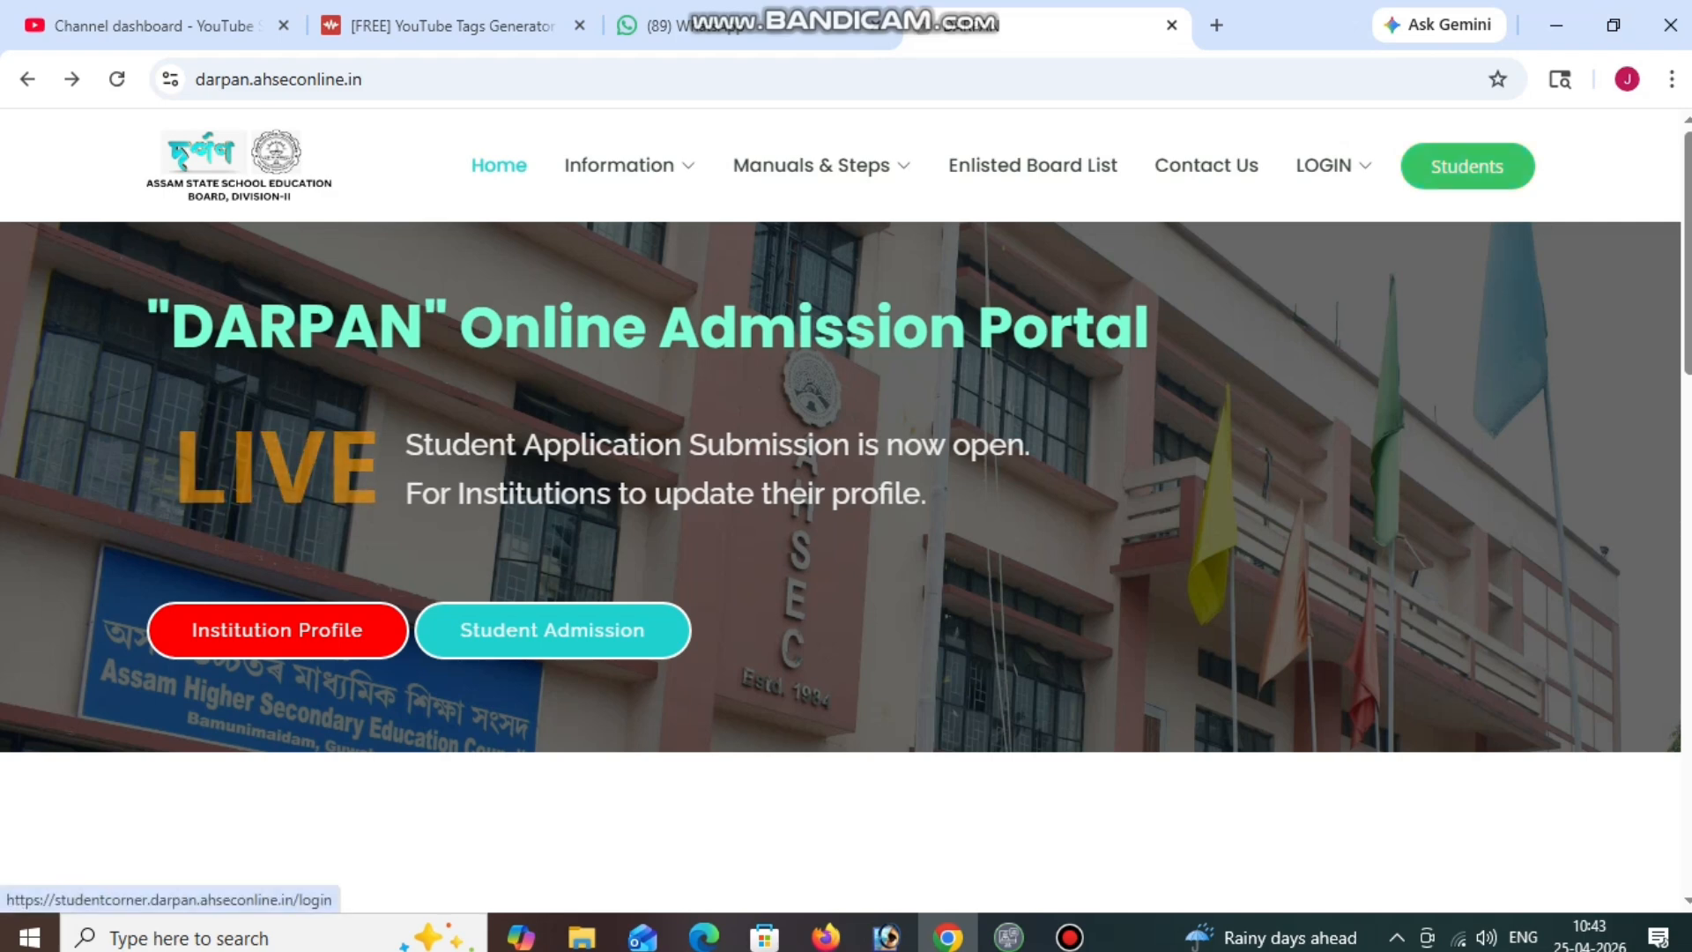
Open the student login page from the DARPAN home page's Students button.
{"action": "left_click", "coordinate": [1467, 166]}
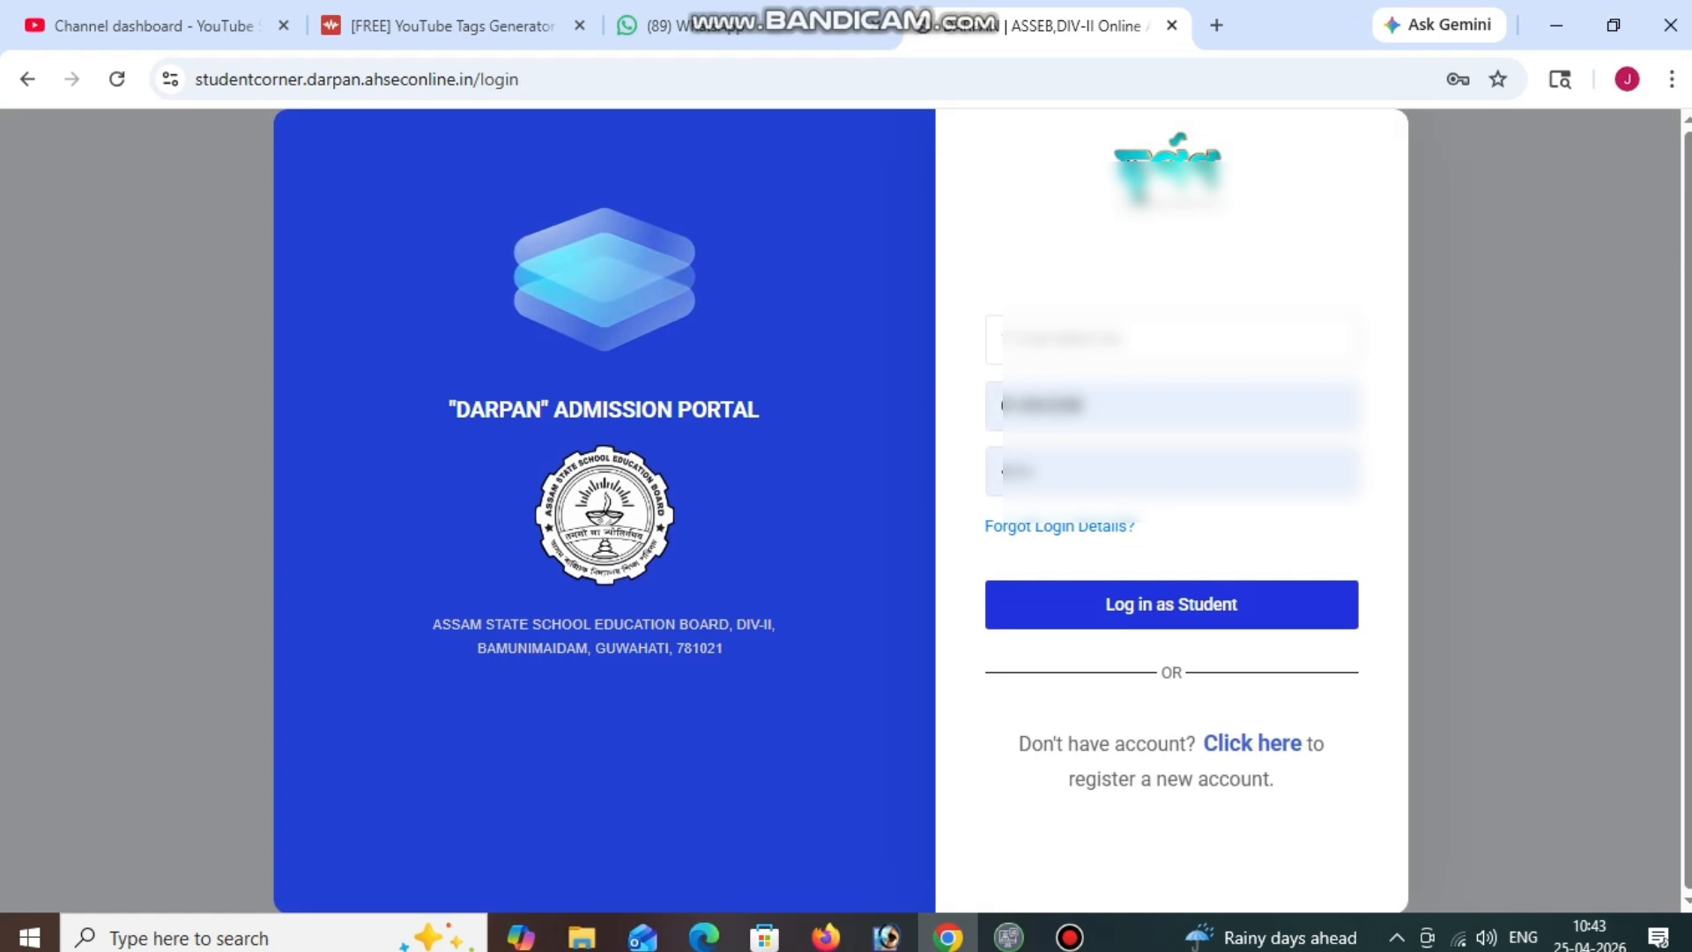
Sign in with the student's application number and date of birth, then reload after the 500 server error.
{"action": "type", "text": "88"}
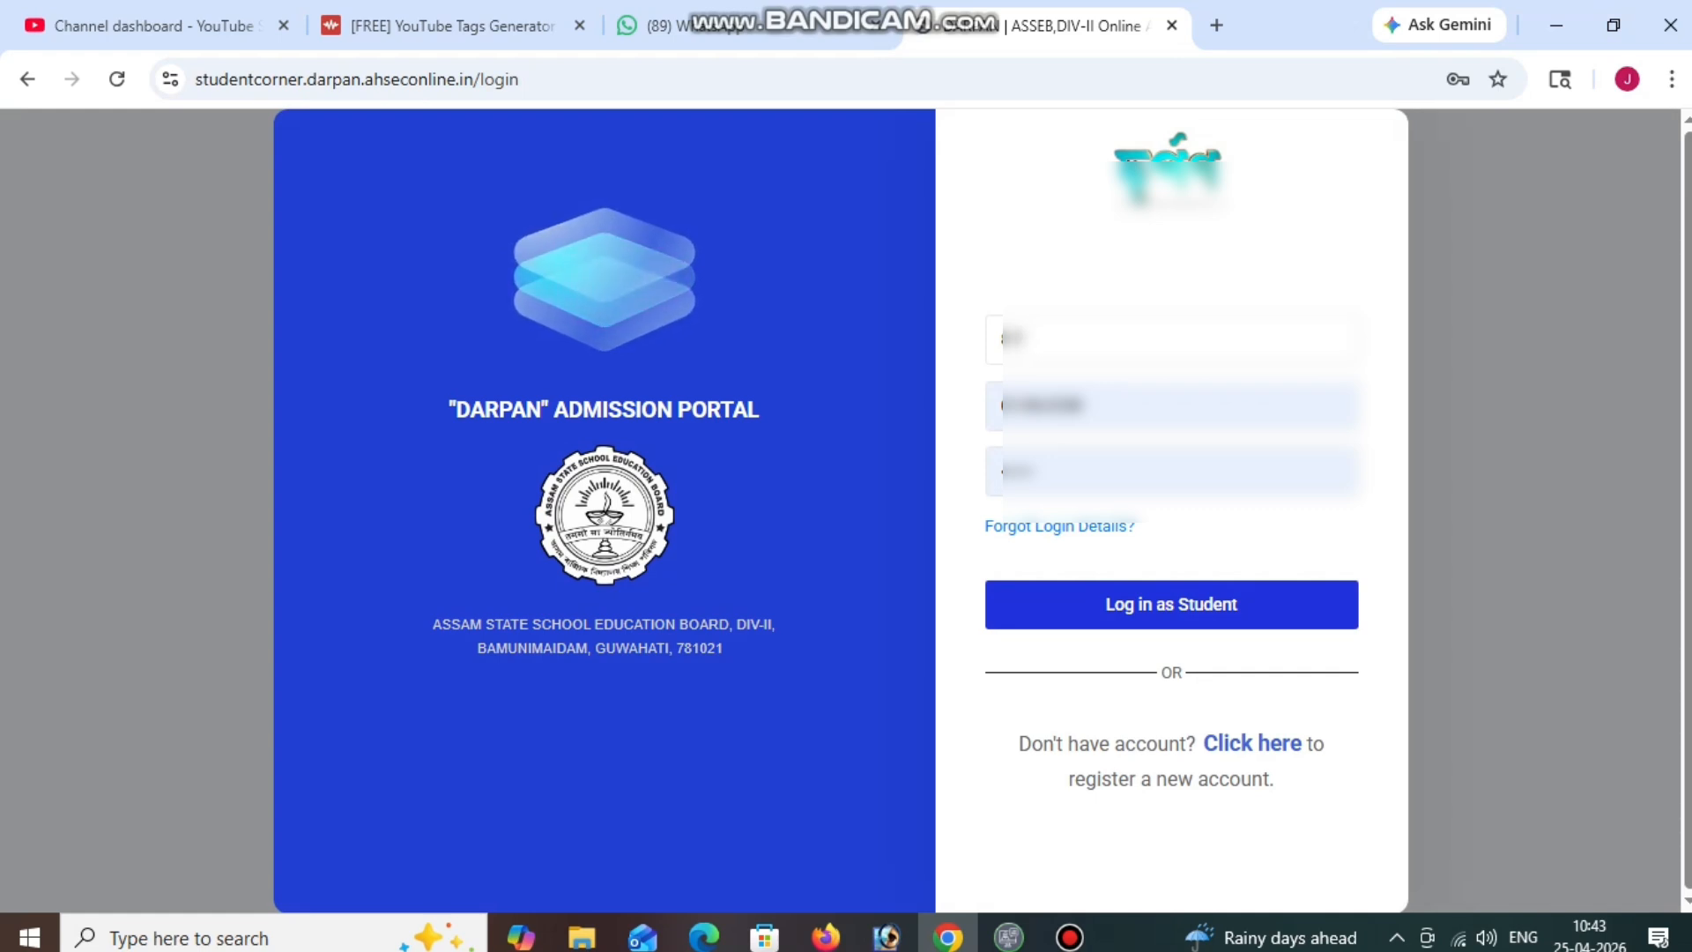
{"action": "key", "text": "BackSpace"}
{"action": "key", "text": "BackSpace"}
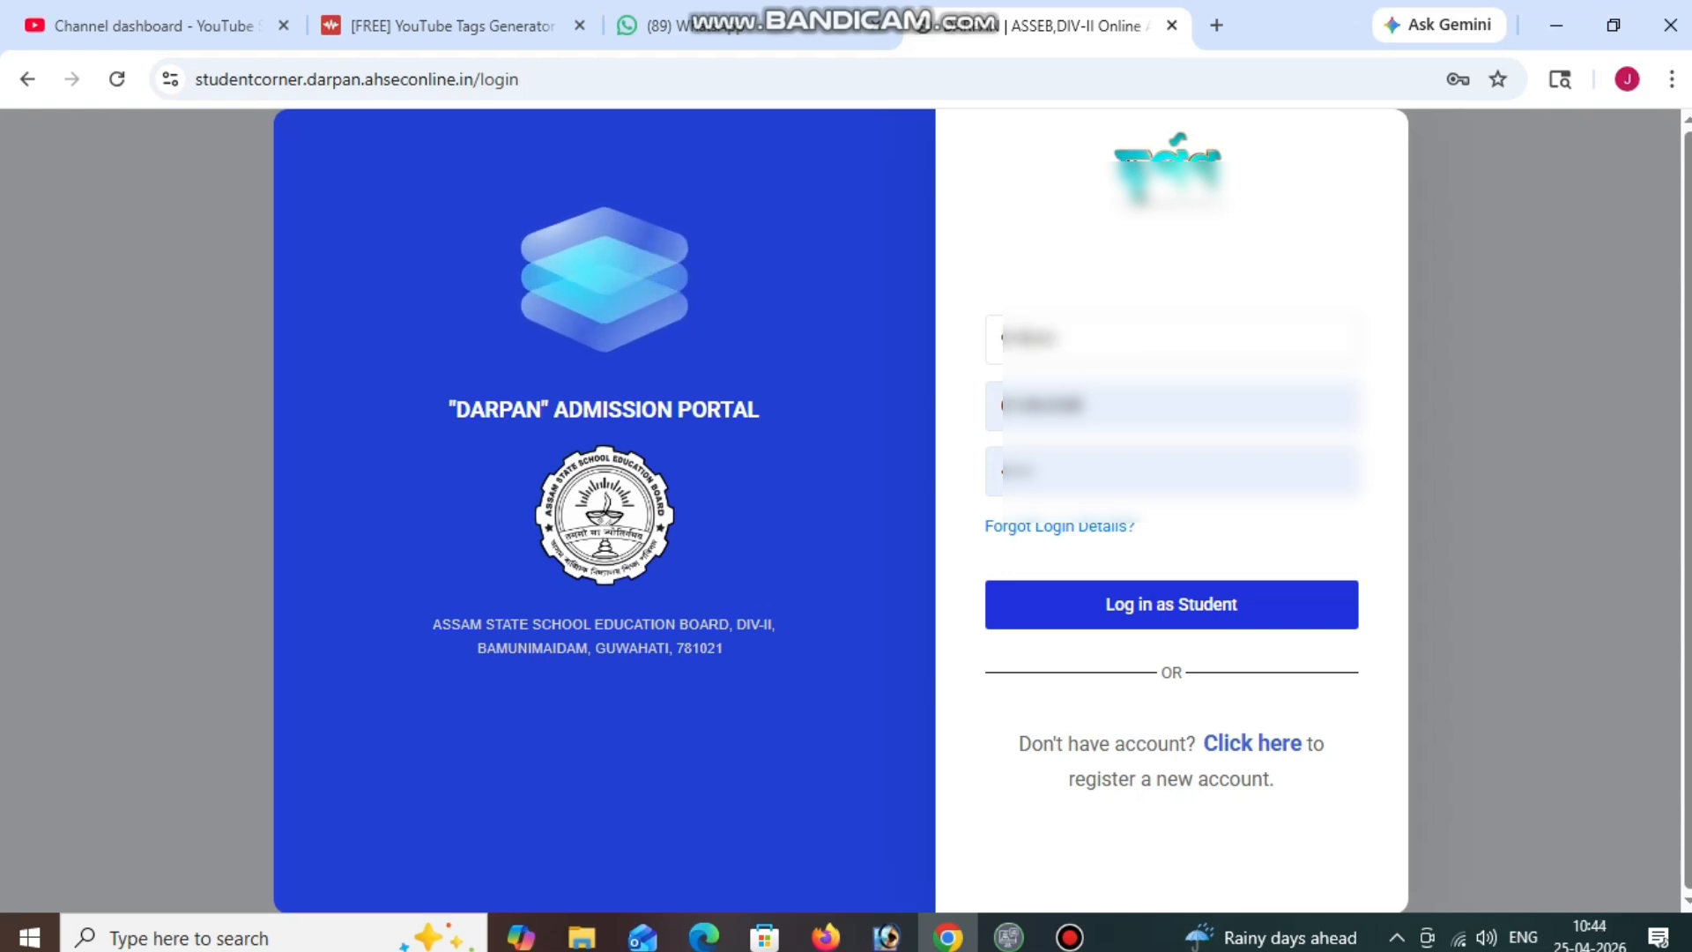
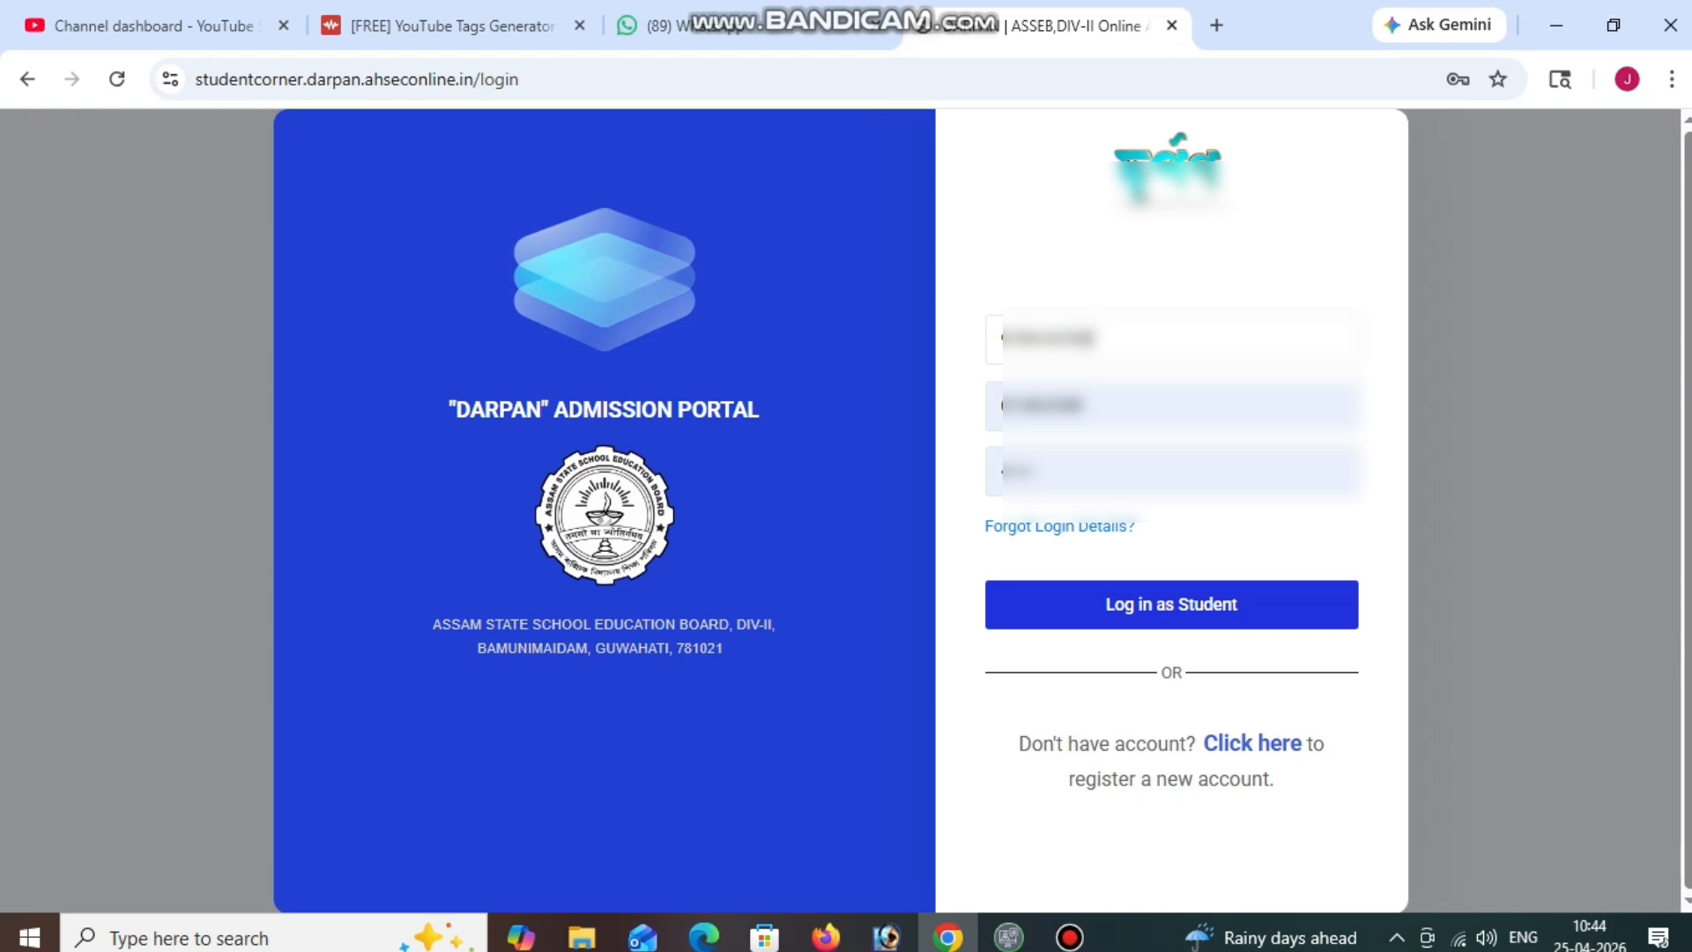
{"action": "left_click", "coordinate": [1083, 405]}
{"action": "left_click_drag", "start_coordinate": [1084, 405], "coordinate": [1005, 405]}
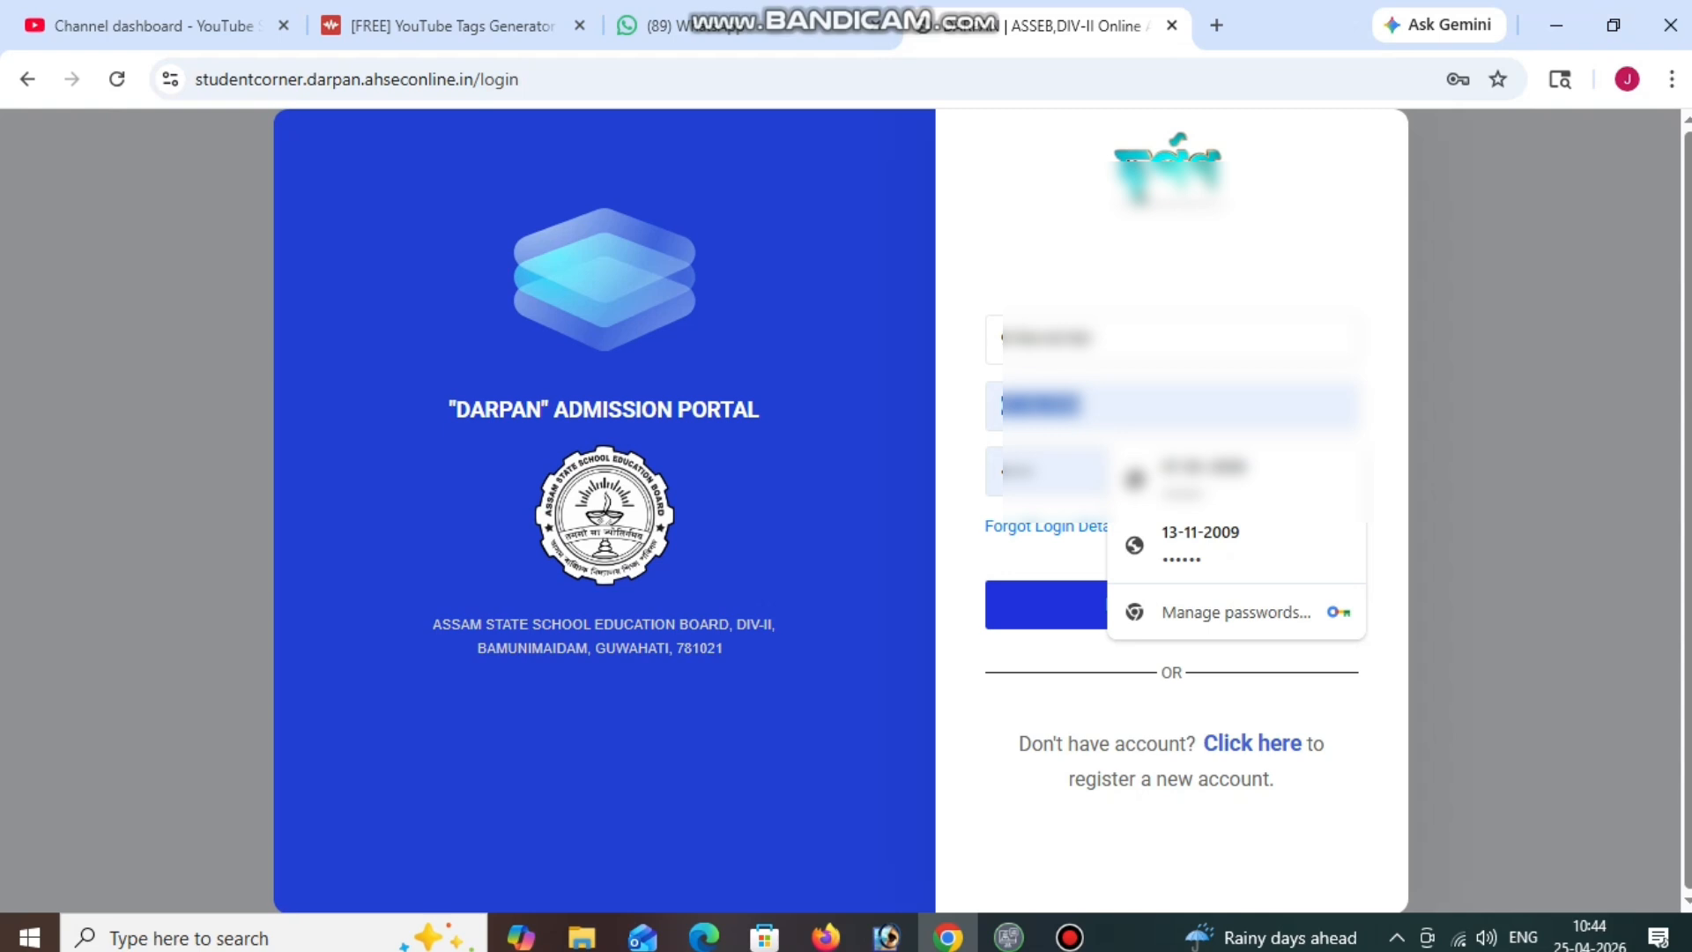
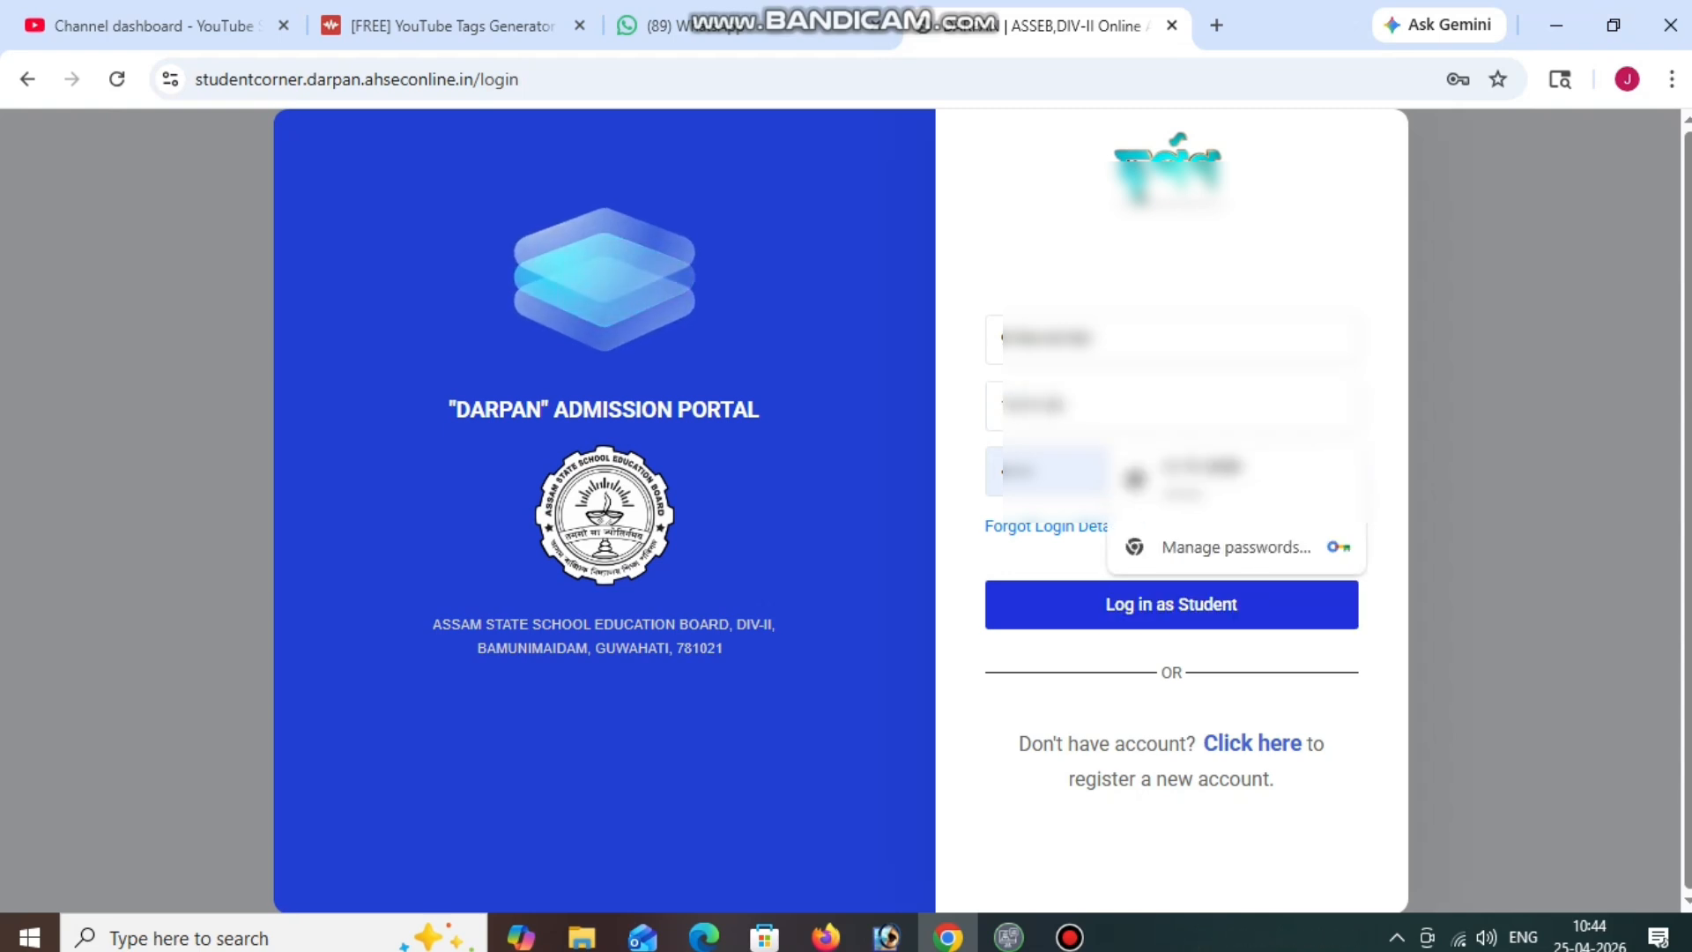
{"action": "key", "text": "Return"}
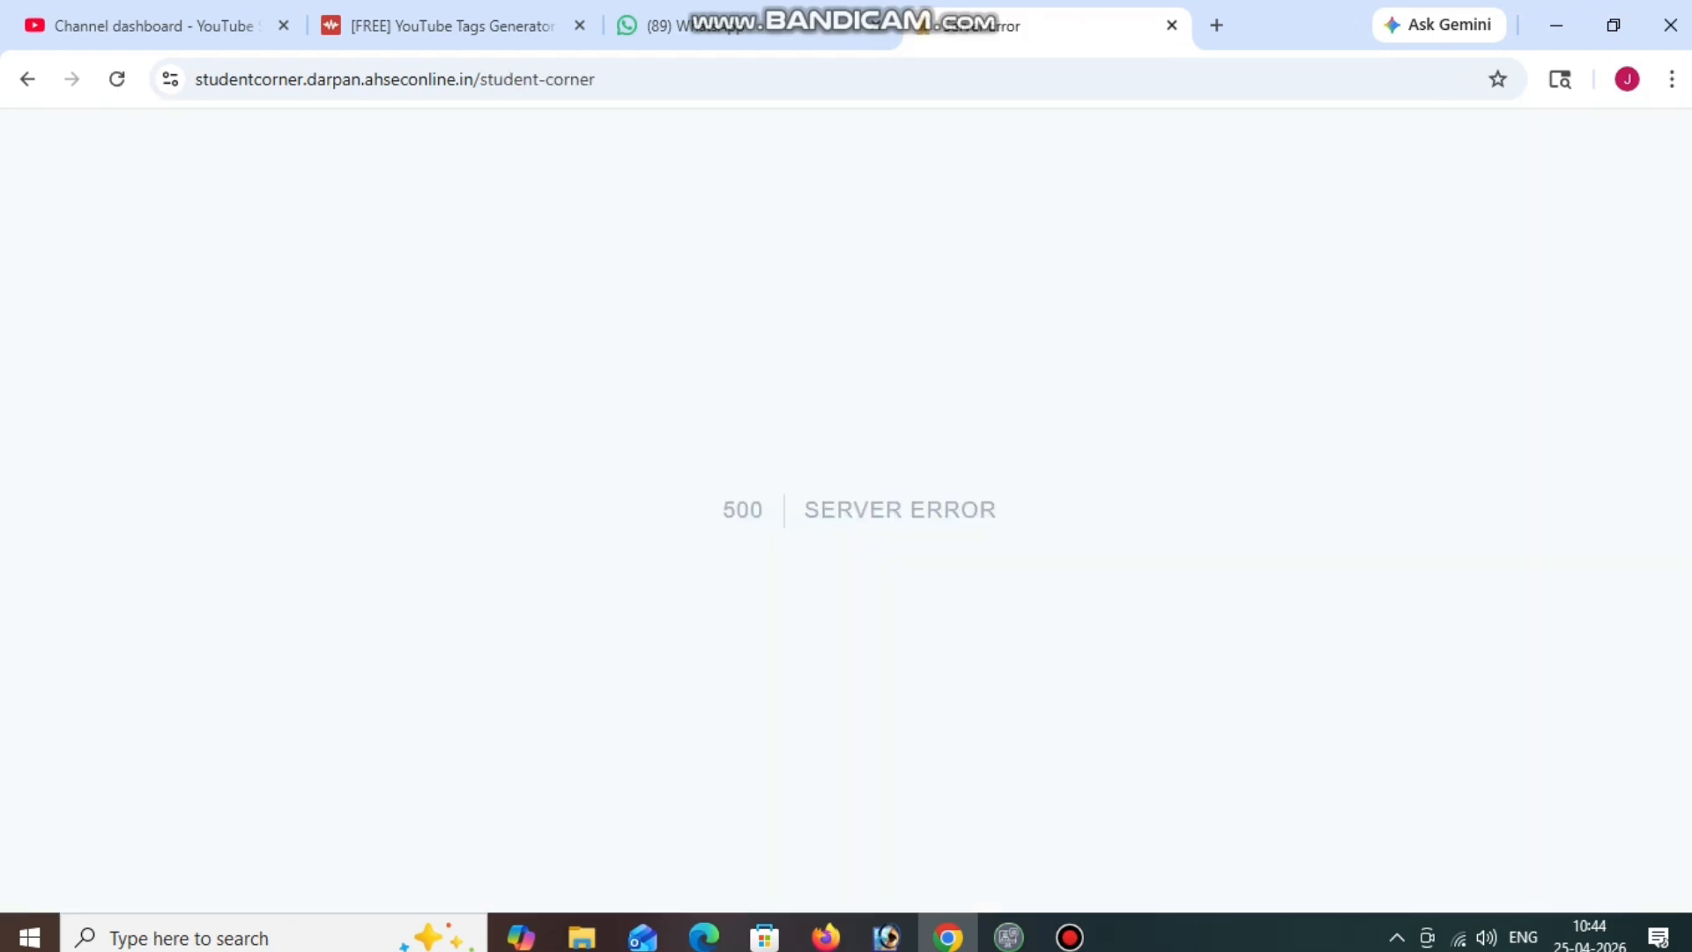
{"action": "left_click", "coordinate": [116, 79]}
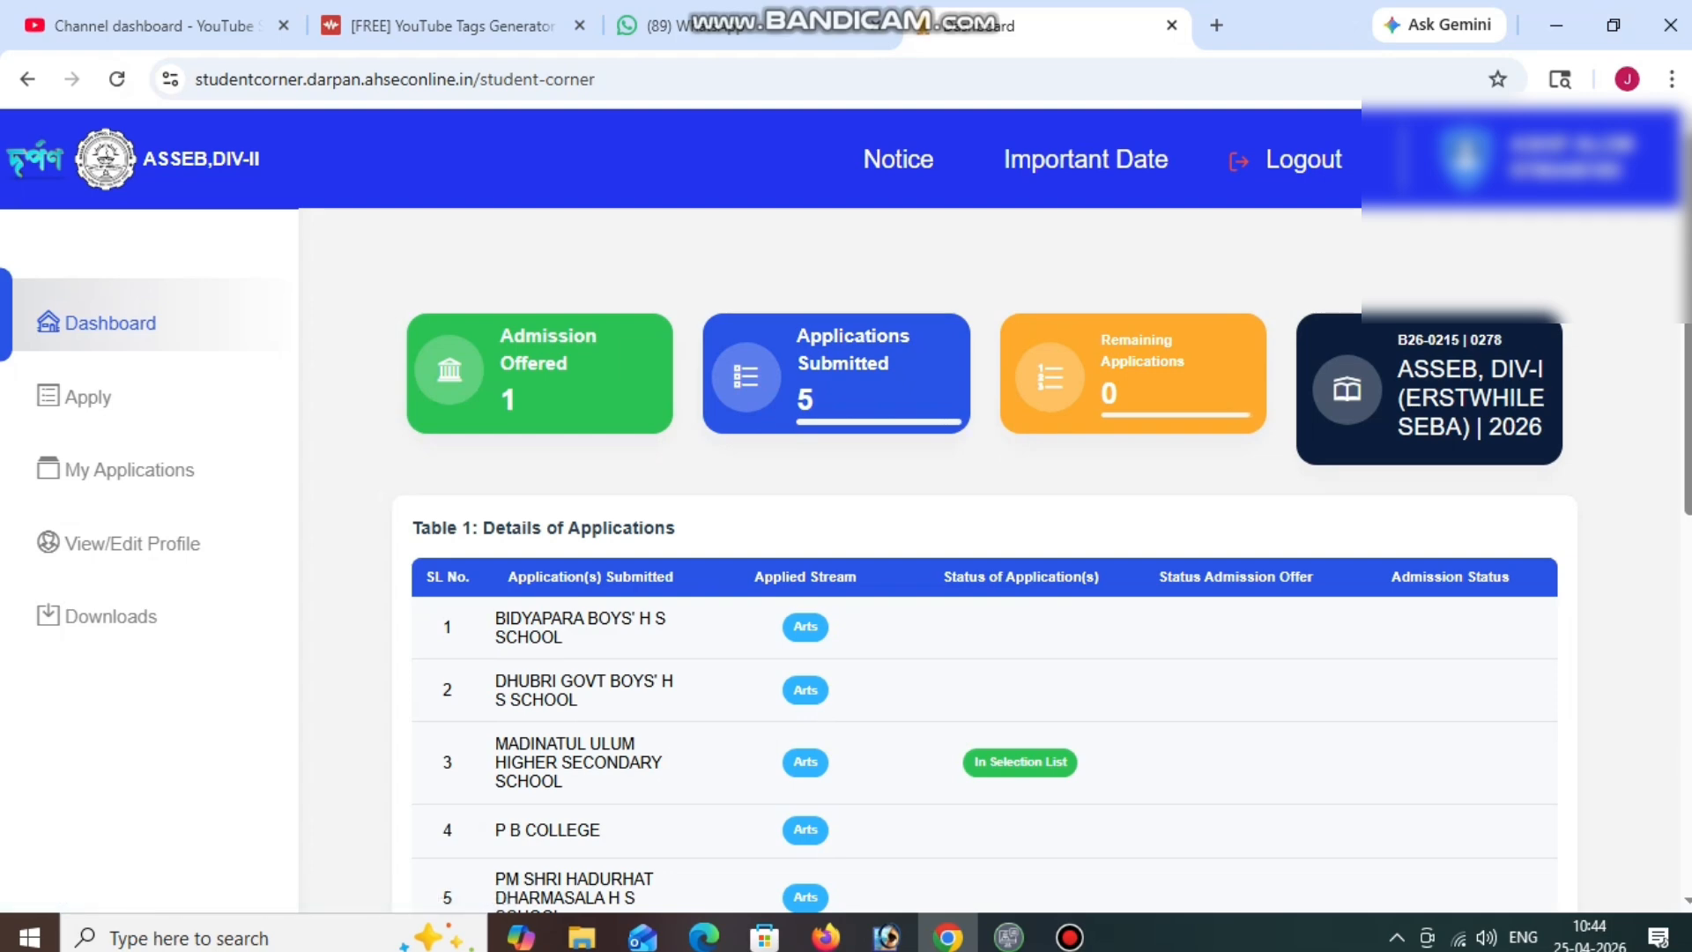
Scroll to the applications table and highlight MADINATUL ULUM, marked In Selection List.
{"action": "scroll", "coordinate": [969, 564], "scroll_direction": "down", "scroll_amount": 2}
{"action": "left_click_drag", "start_coordinate": [497, 656], "coordinate": [496, 619]}
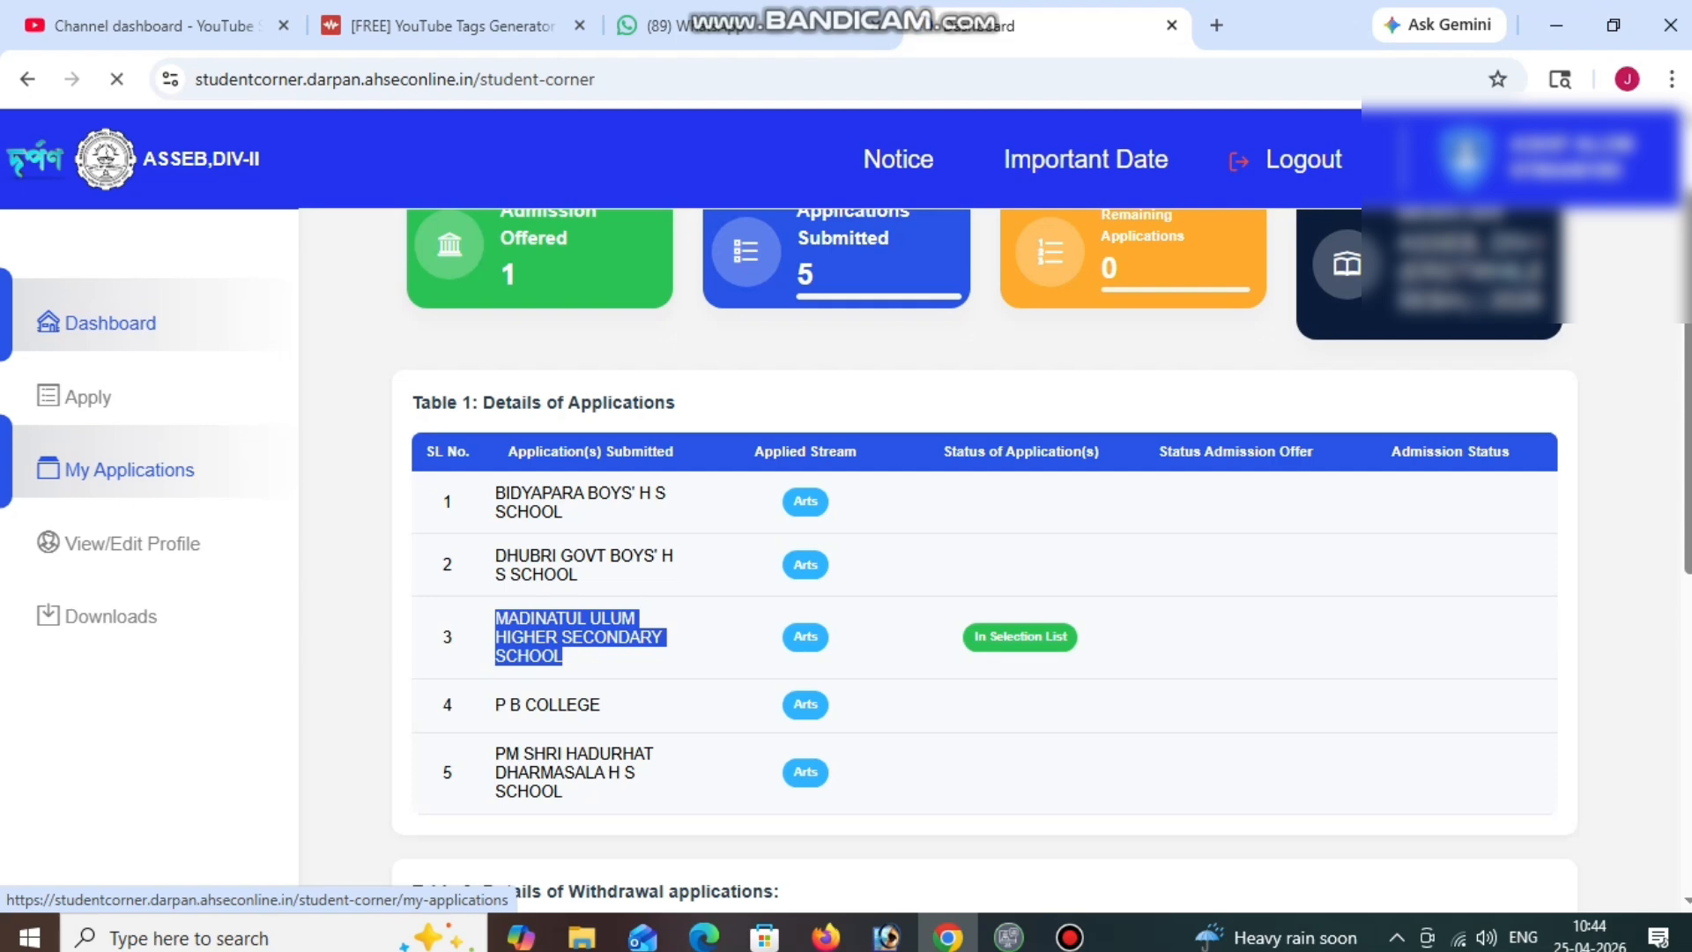
Open My Applications and highlight the Madinatul Ulum card's Congrats admission offer message.
{"action": "left_click", "coordinate": [130, 470]}
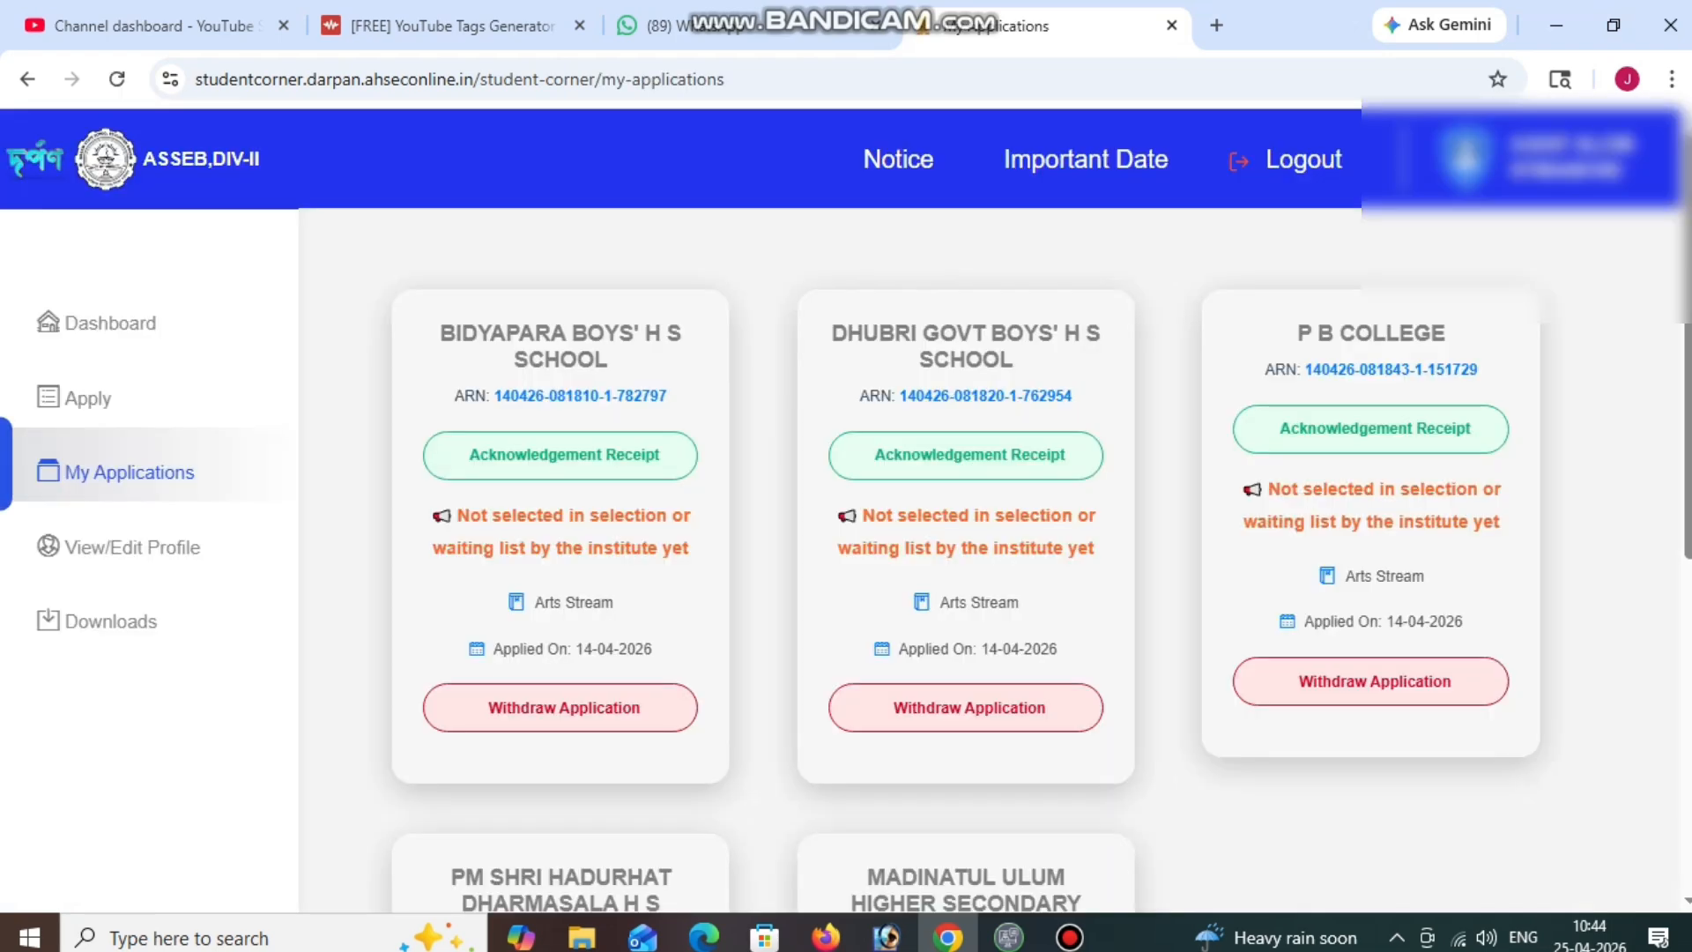
{"action": "scroll", "coordinate": [996, 564], "scroll_direction": "down", "scroll_amount": 5}
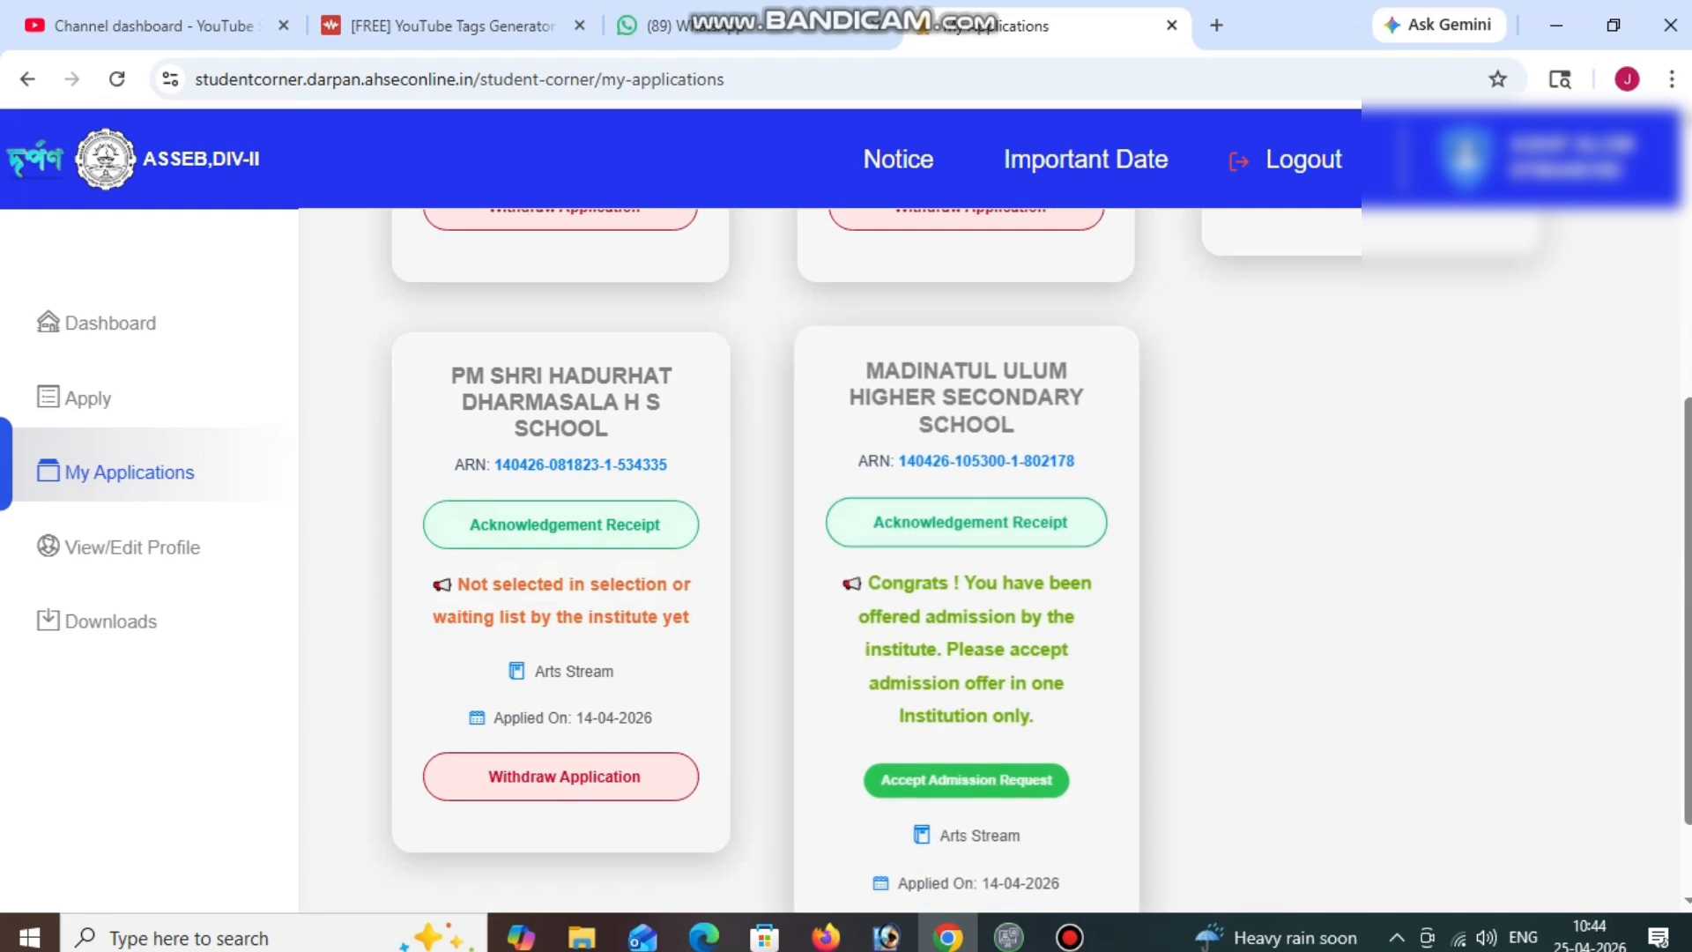
{"action": "scroll", "coordinate": [996, 564], "scroll_direction": "down", "scroll_amount": 1}
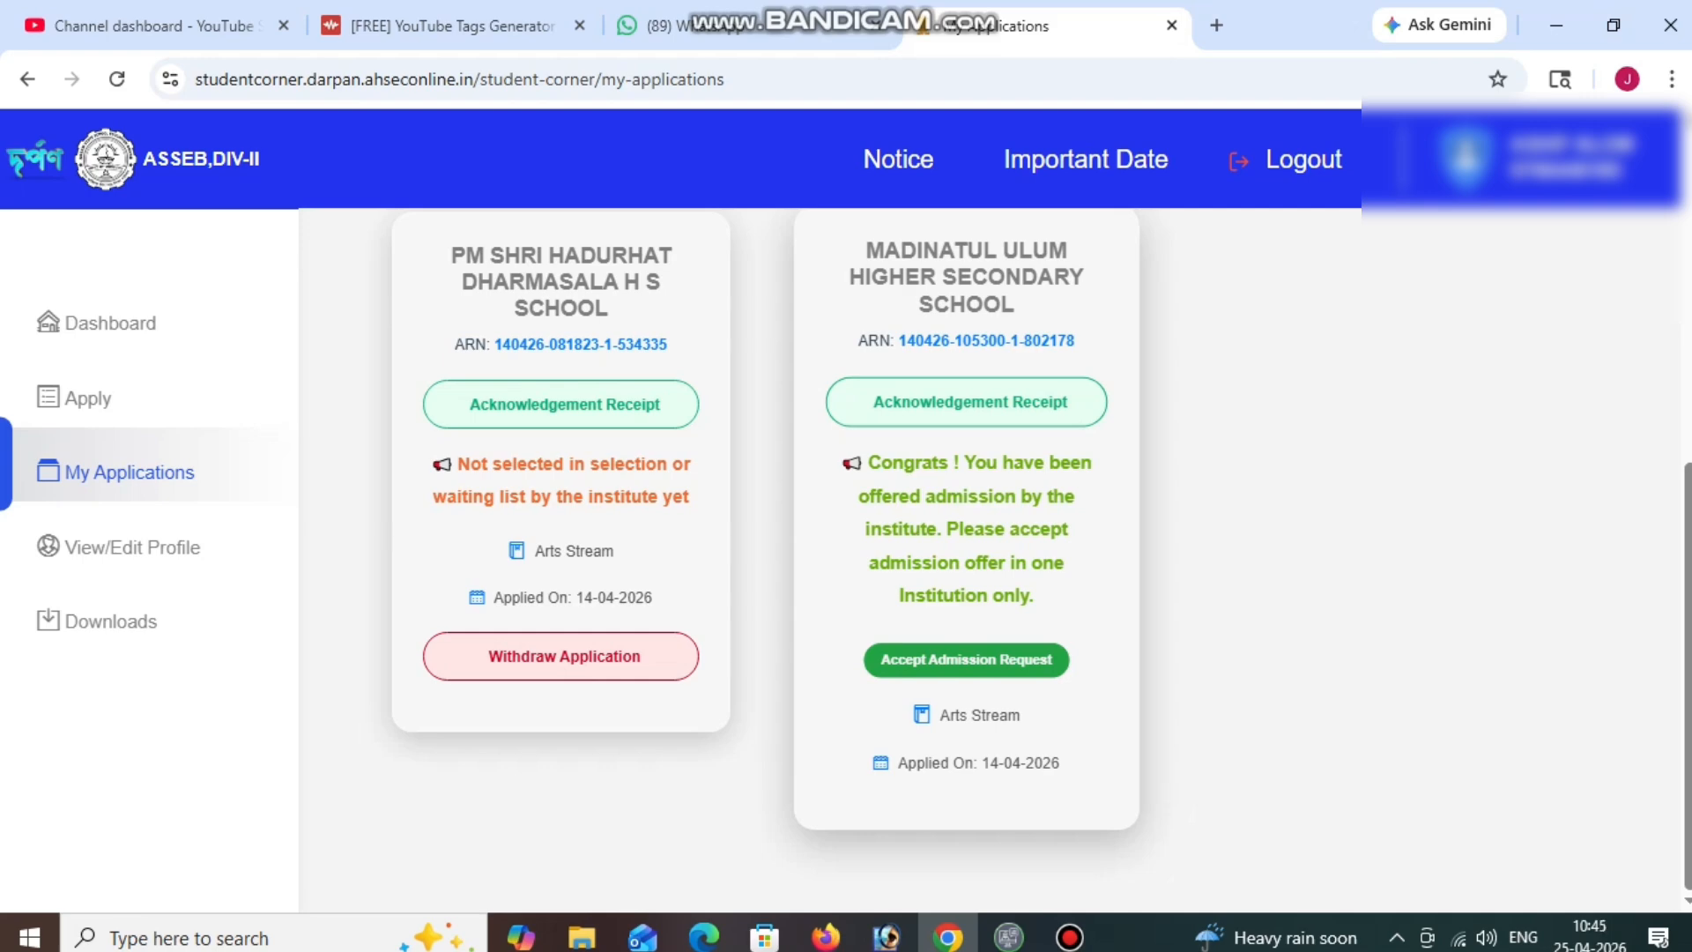
{"action": "scroll", "coordinate": [996, 564], "scroll_direction": "up", "scroll_amount": 1}
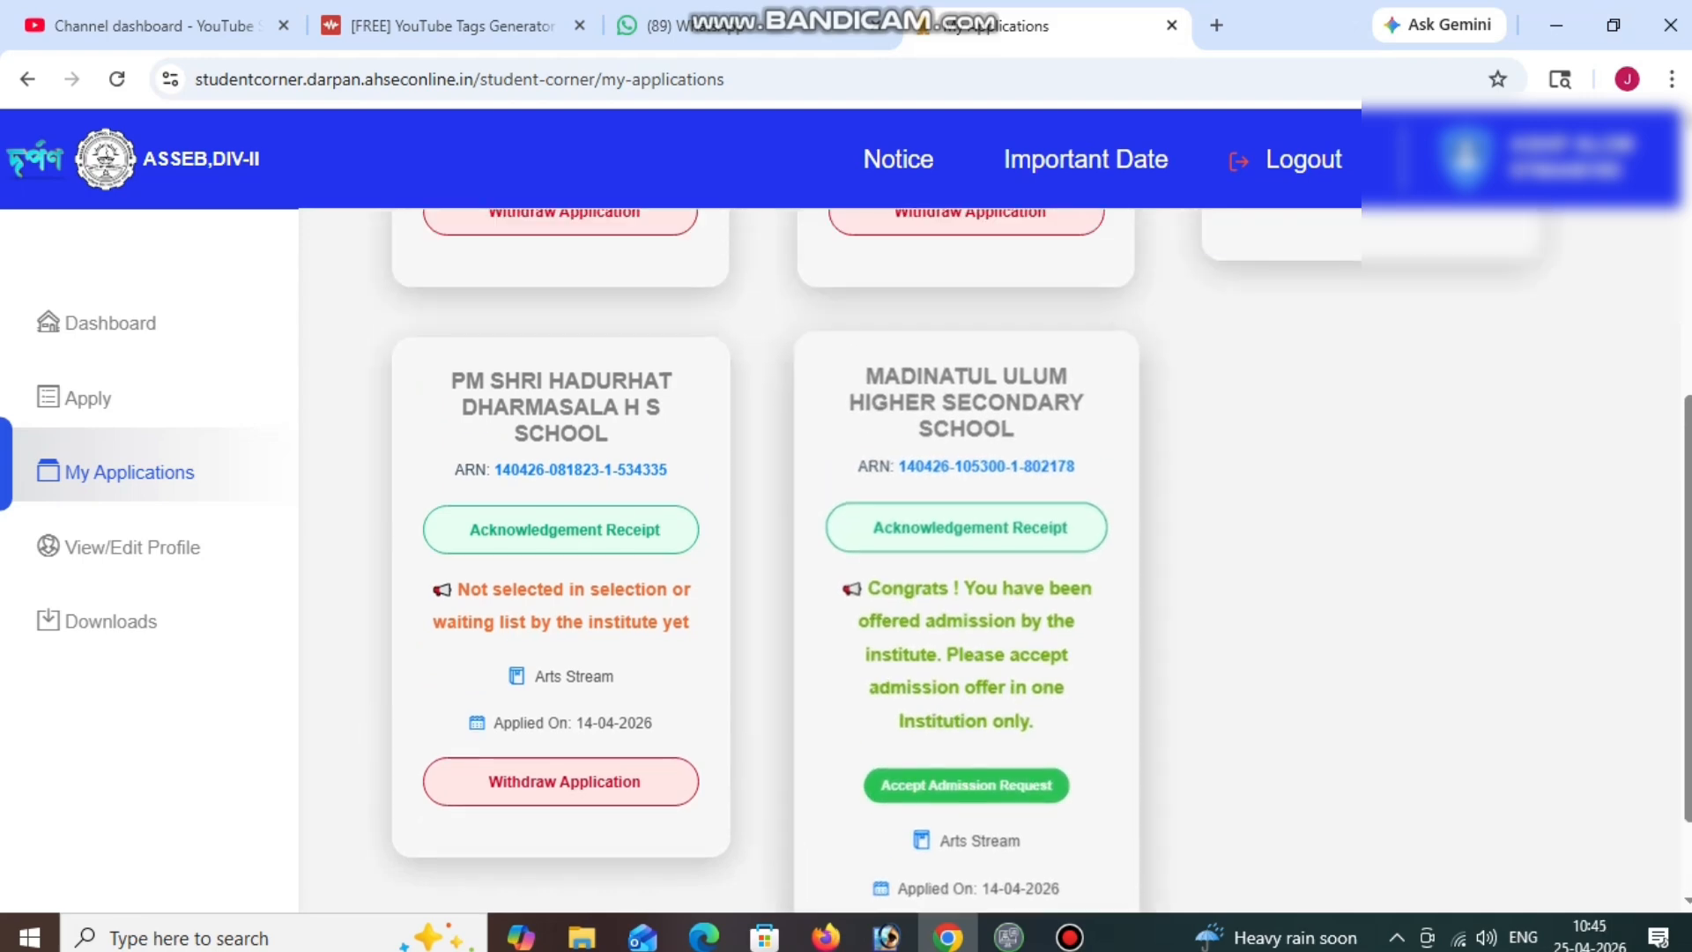
{"action": "scroll", "coordinate": [996, 564], "scroll_direction": "up", "scroll_amount": 4}
{"action": "scroll", "coordinate": [996, 564], "scroll_direction": "down", "scroll_amount": 4}
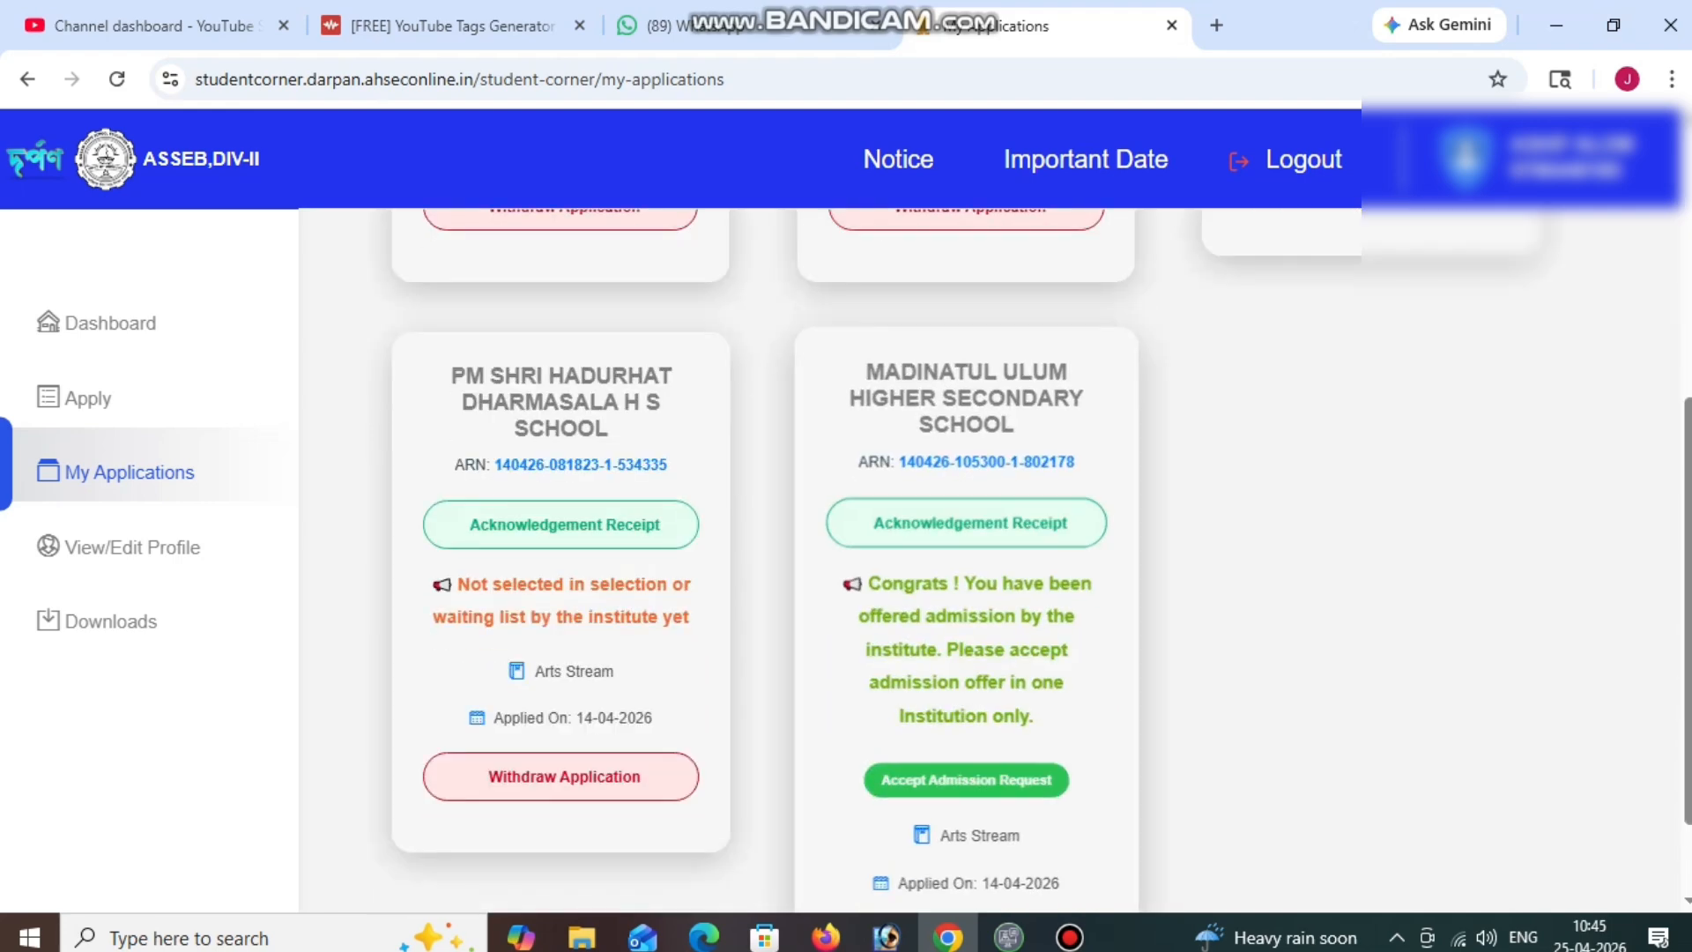
{"action": "left_click_drag", "start_coordinate": [1034, 715], "coordinate": [868, 581]}
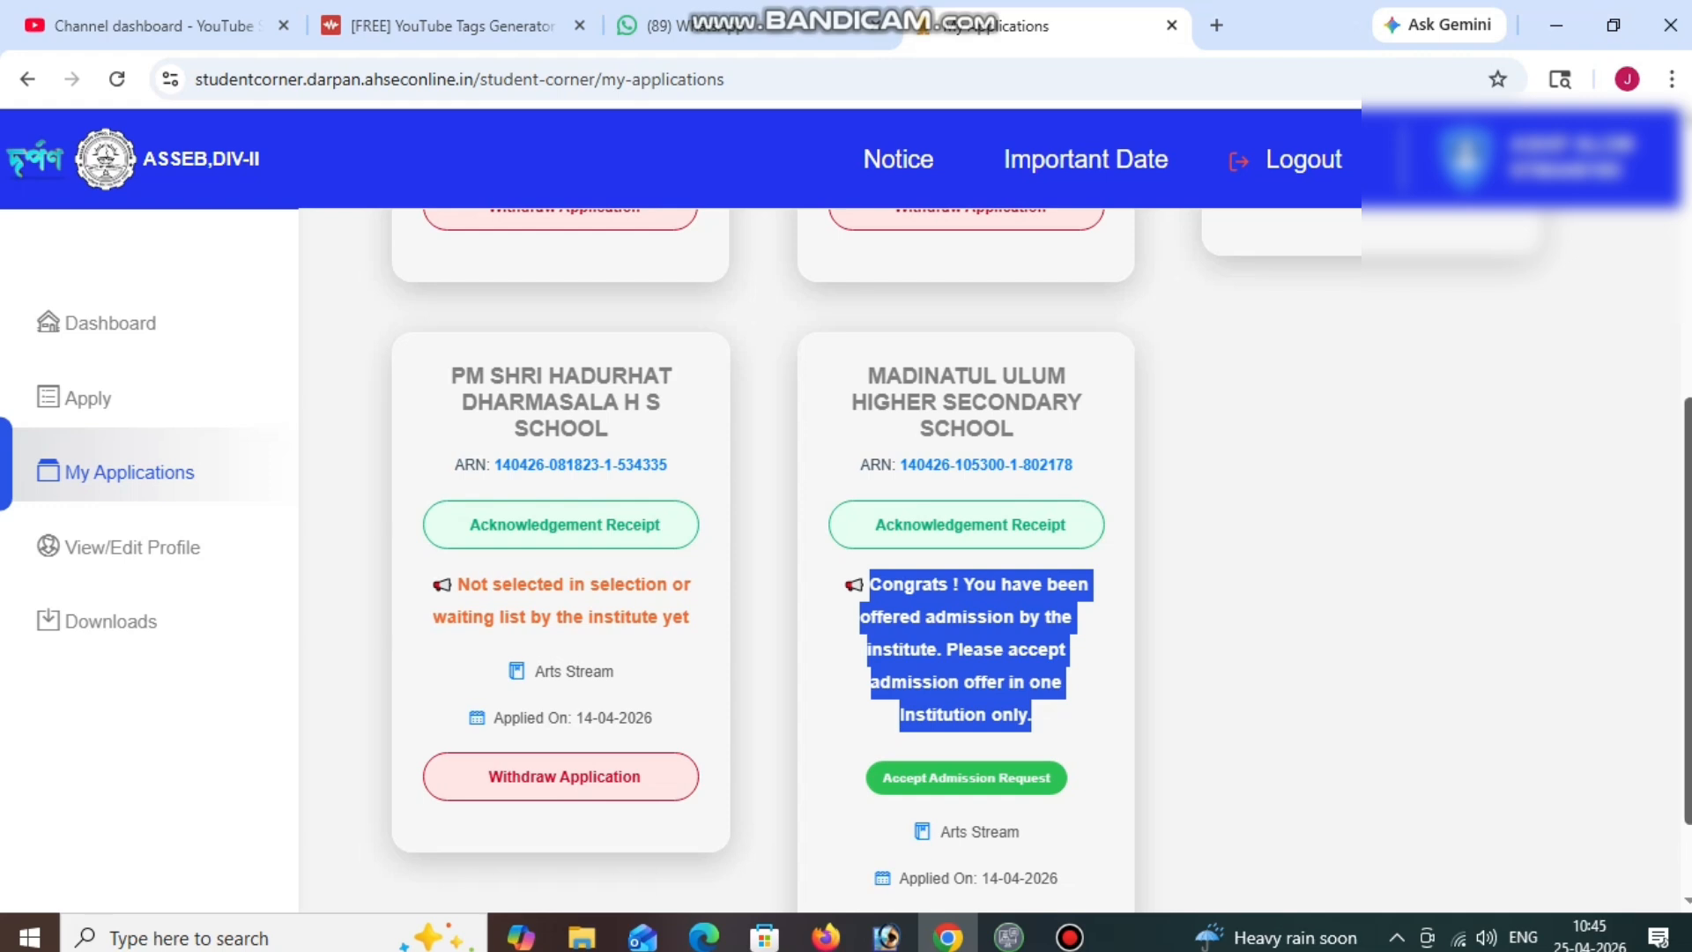
Clear the highlight and scroll through the submitted application cards.
{"action": "left_click", "coordinate": [1064, 526]}
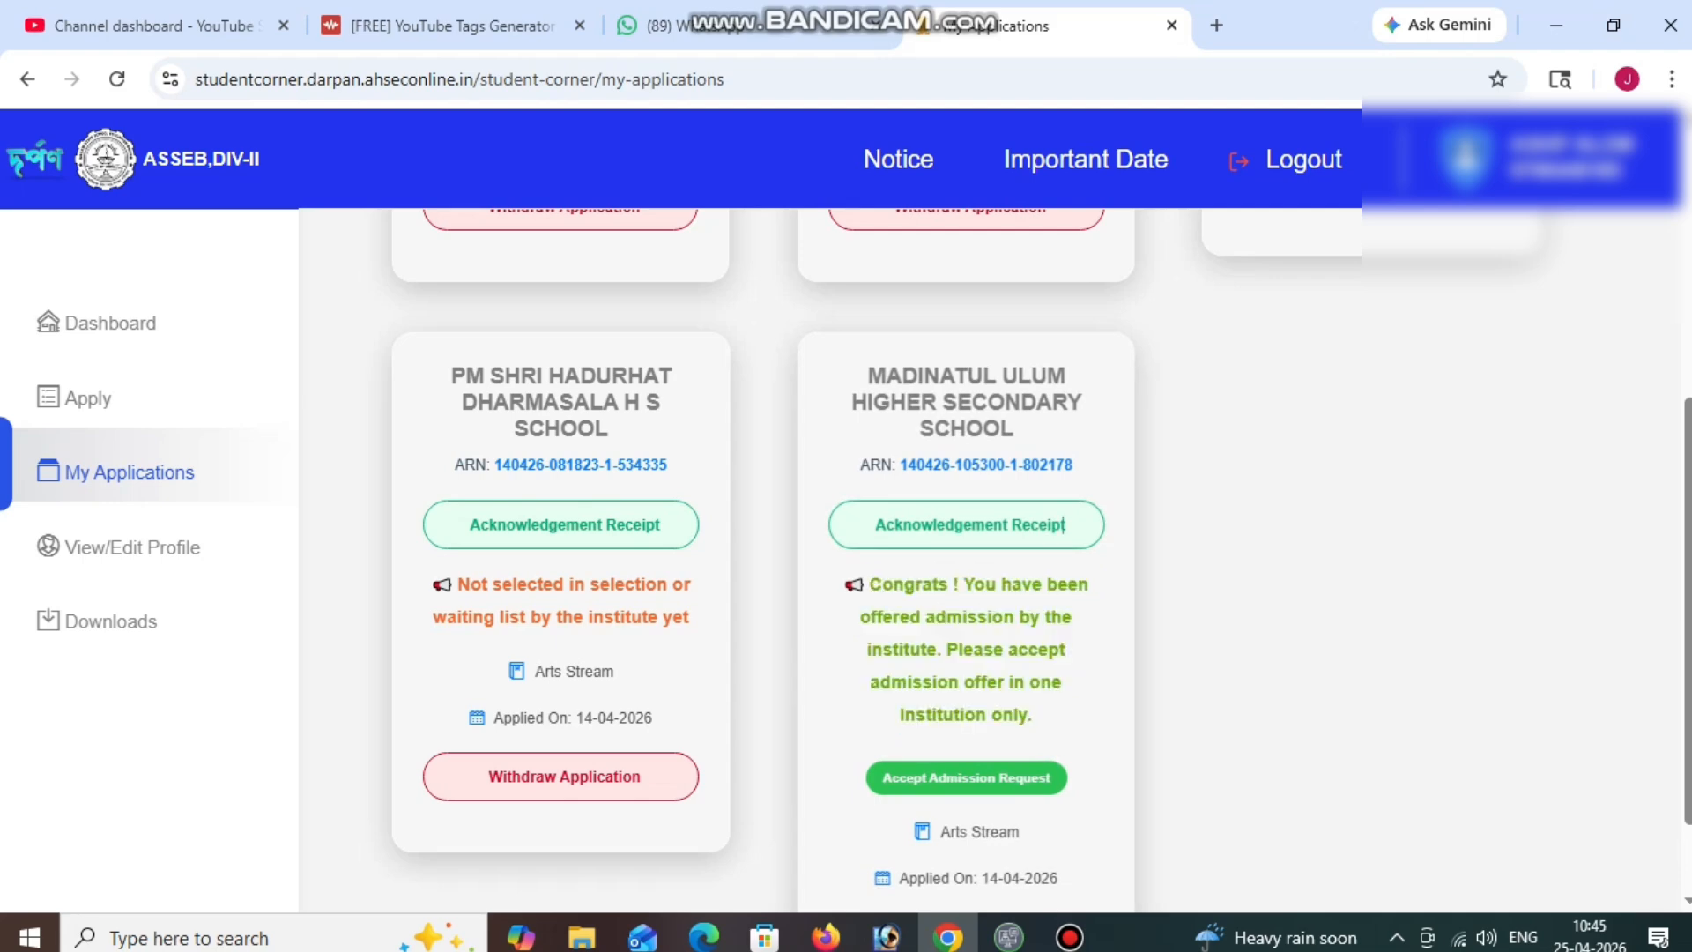
{"action": "scroll", "coordinate": [996, 555], "scroll_direction": "up", "scroll_amount": 6}
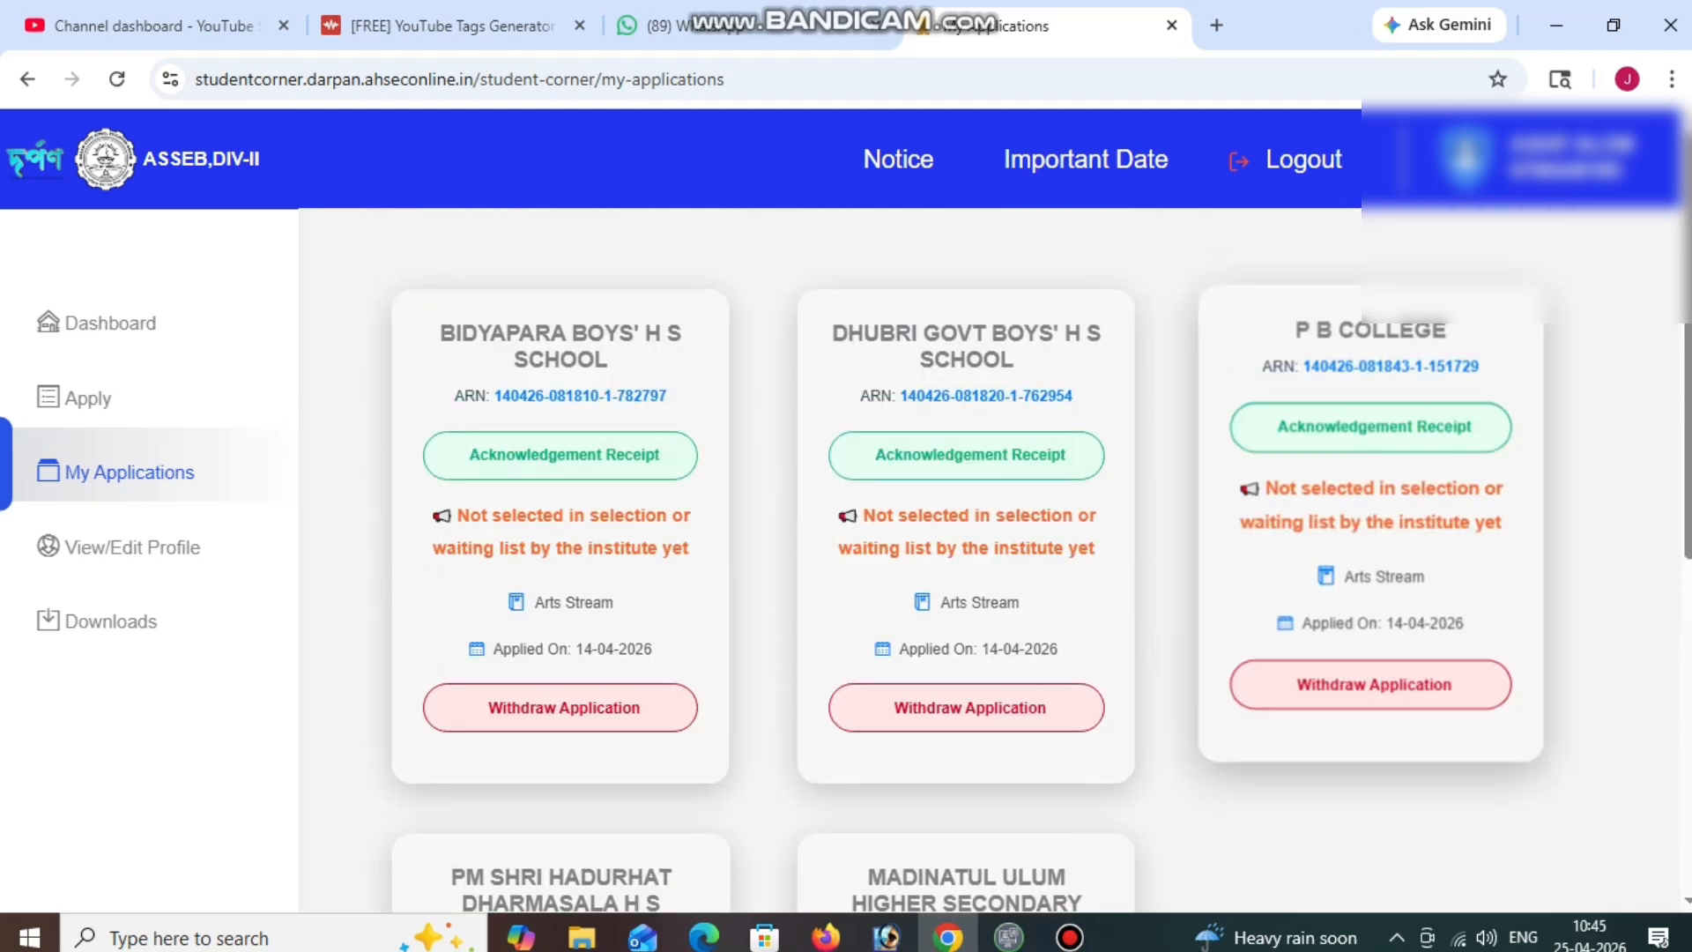
{"action": "scroll", "coordinate": [996, 555], "scroll_direction": "down", "scroll_amount": 5}
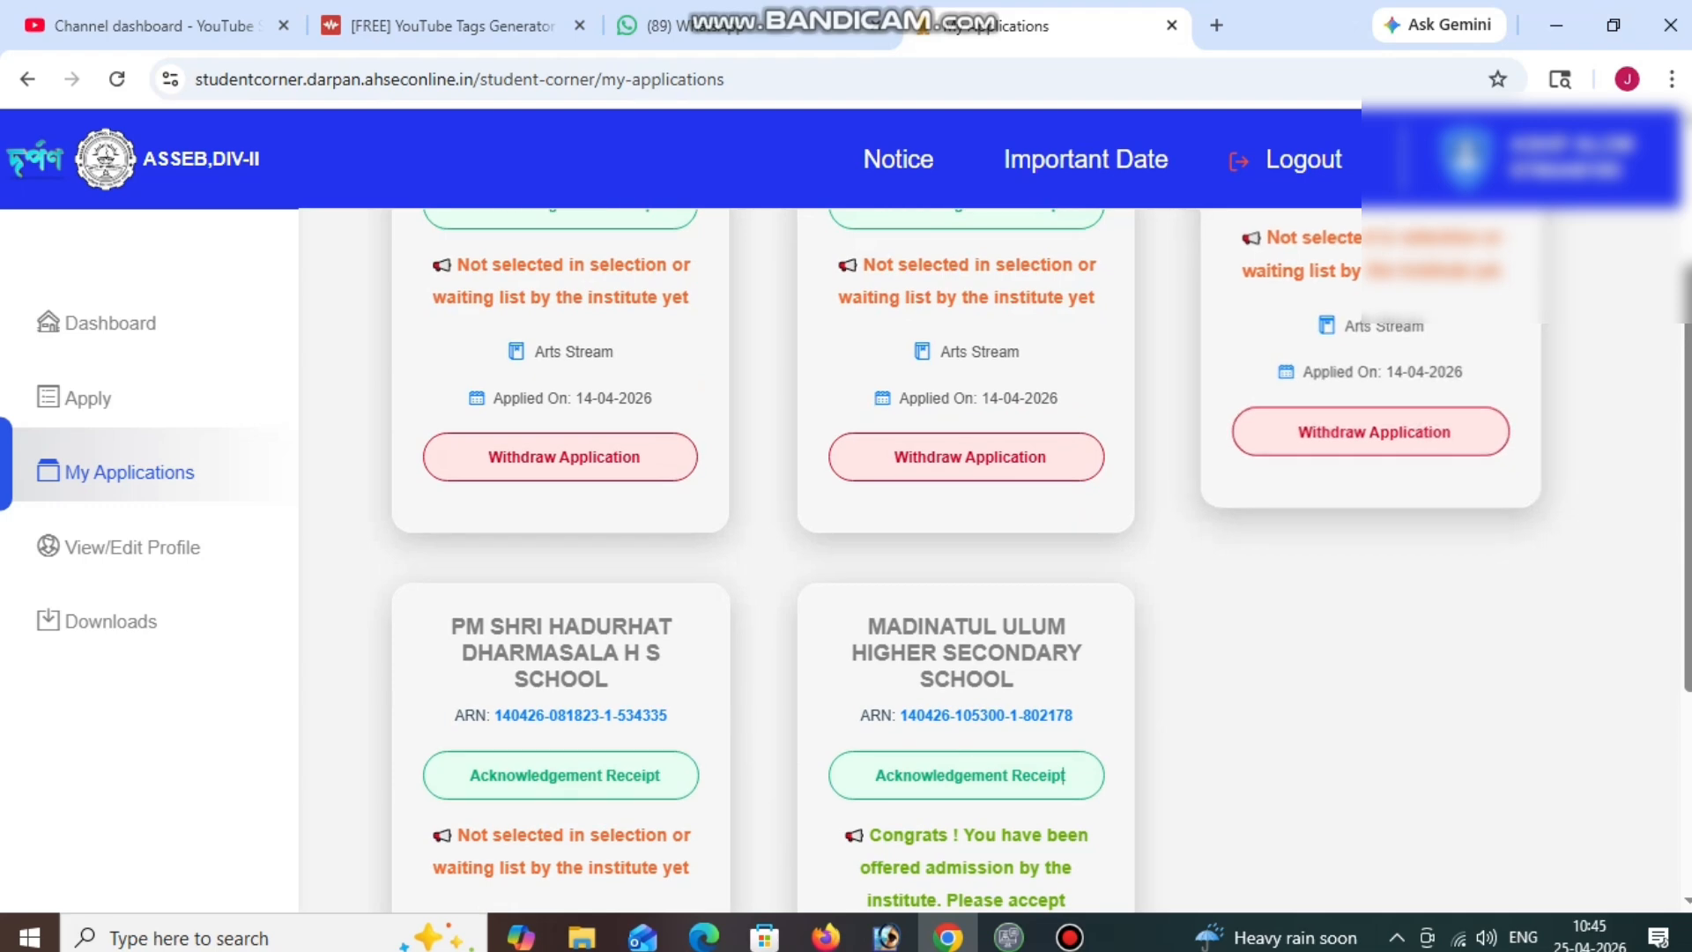
{"action": "scroll", "coordinate": [969, 555], "scroll_direction": "down", "scroll_amount": 3}
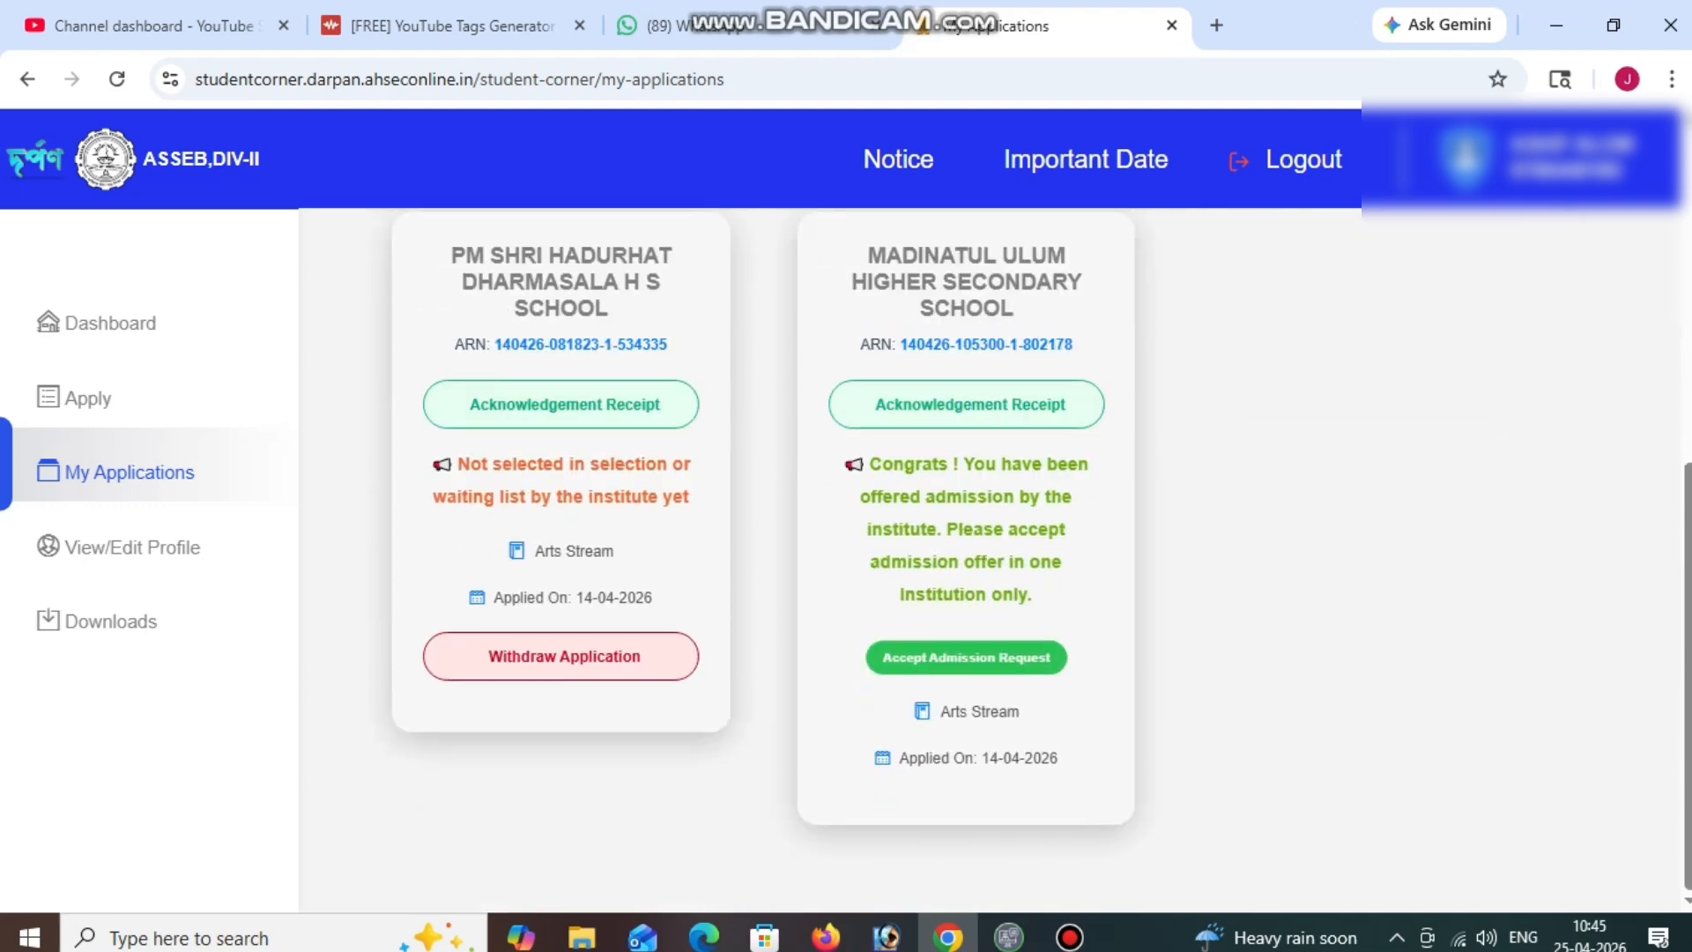
{"action": "scroll", "coordinate": [1064, 405], "scroll_direction": "up", "scroll_amount": 7}
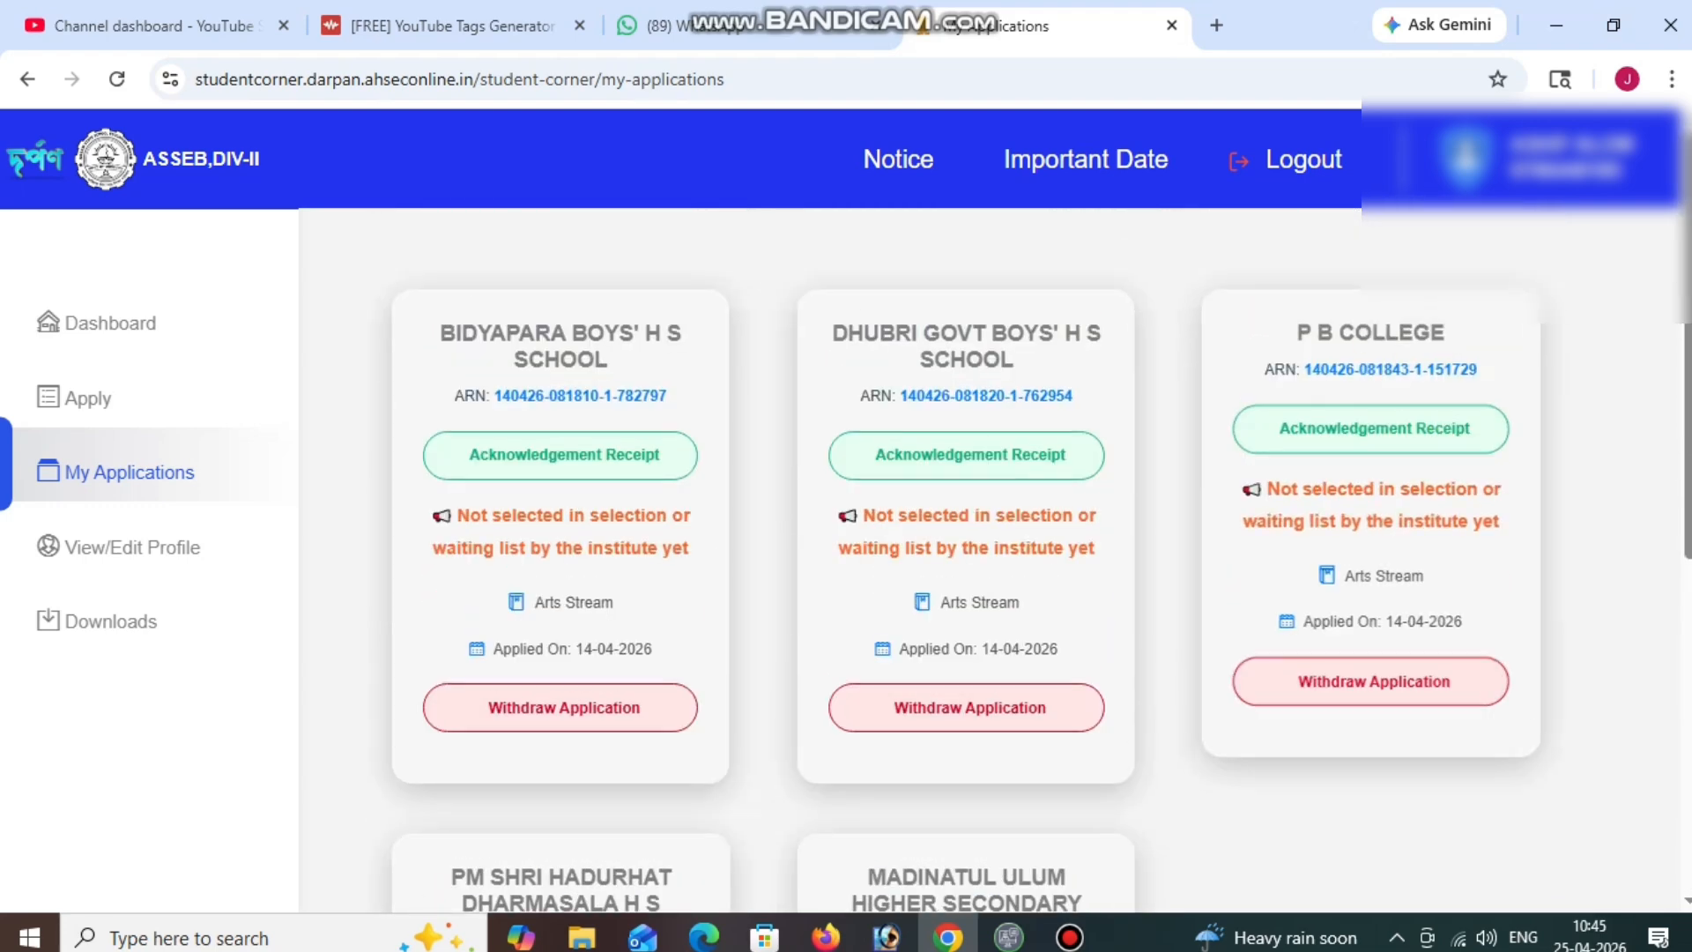
{"action": "scroll", "coordinate": [1064, 405], "scroll_direction": "down", "scroll_amount": 5}
{"action": "scroll", "coordinate": [970, 555], "scroll_direction": "down", "scroll_amount": 4}
{"action": "scroll", "coordinate": [970, 555], "scroll_direction": "up", "scroll_amount": 7}
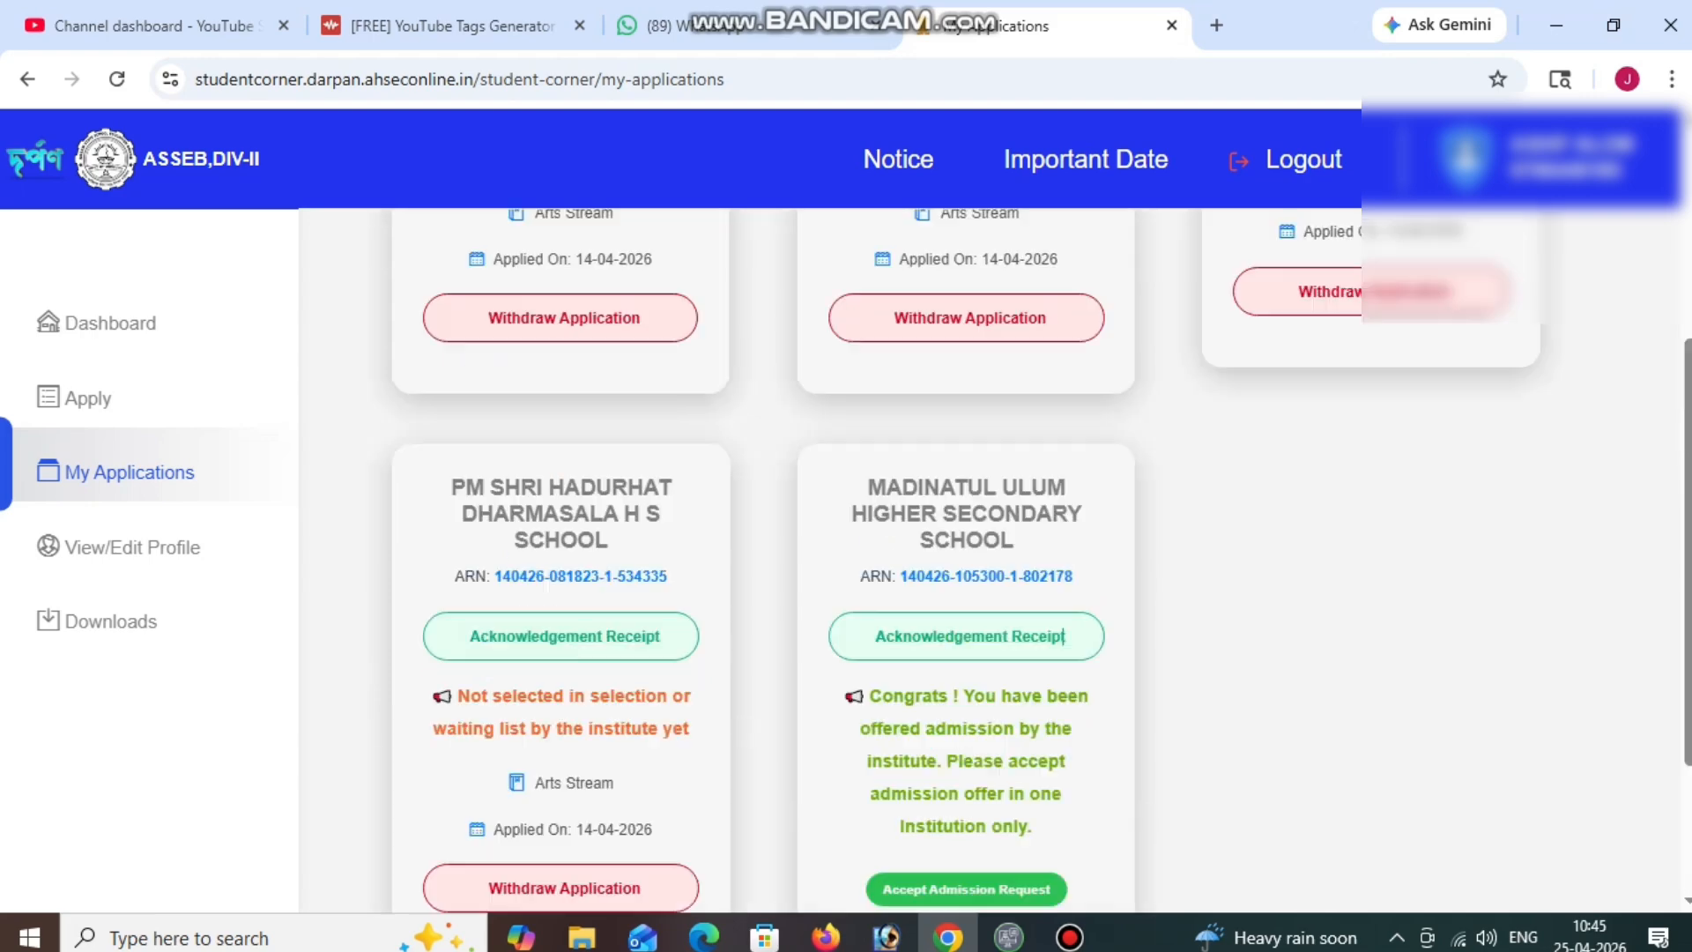
{"action": "scroll", "coordinate": [1064, 405], "scroll_direction": "up", "scroll_amount": 1}
{"action": "scroll", "coordinate": [1064, 405], "scroll_direction": "down", "scroll_amount": 7}
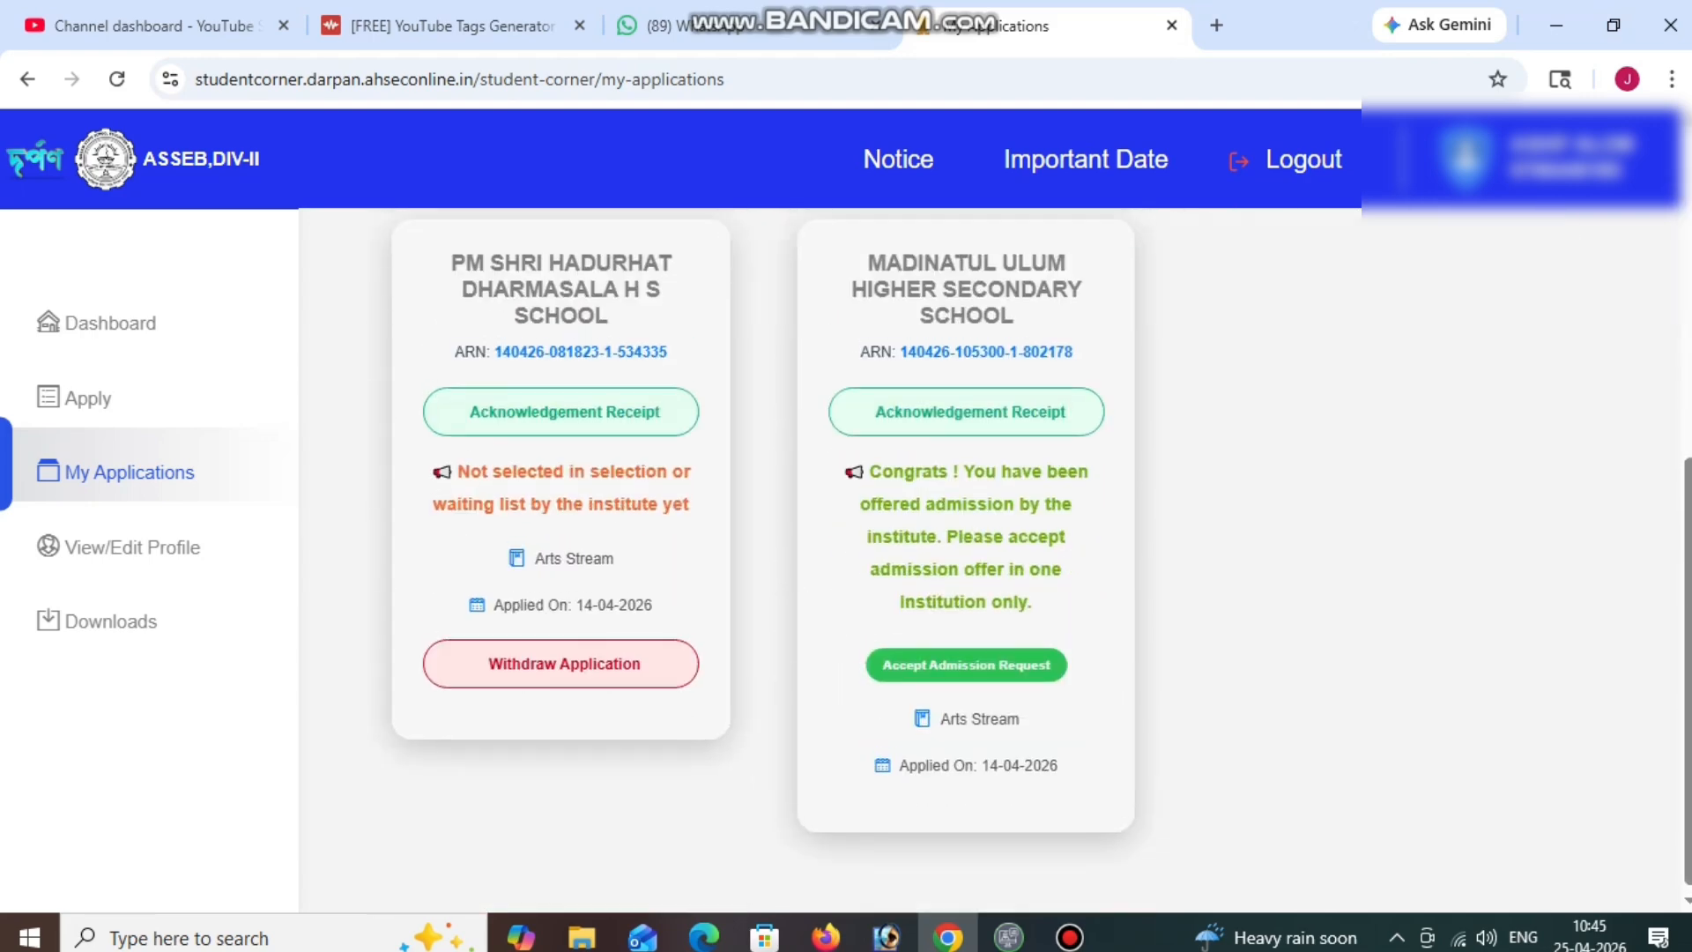
{"action": "scroll", "coordinate": [1064, 405], "scroll_direction": "up", "scroll_amount": 1}
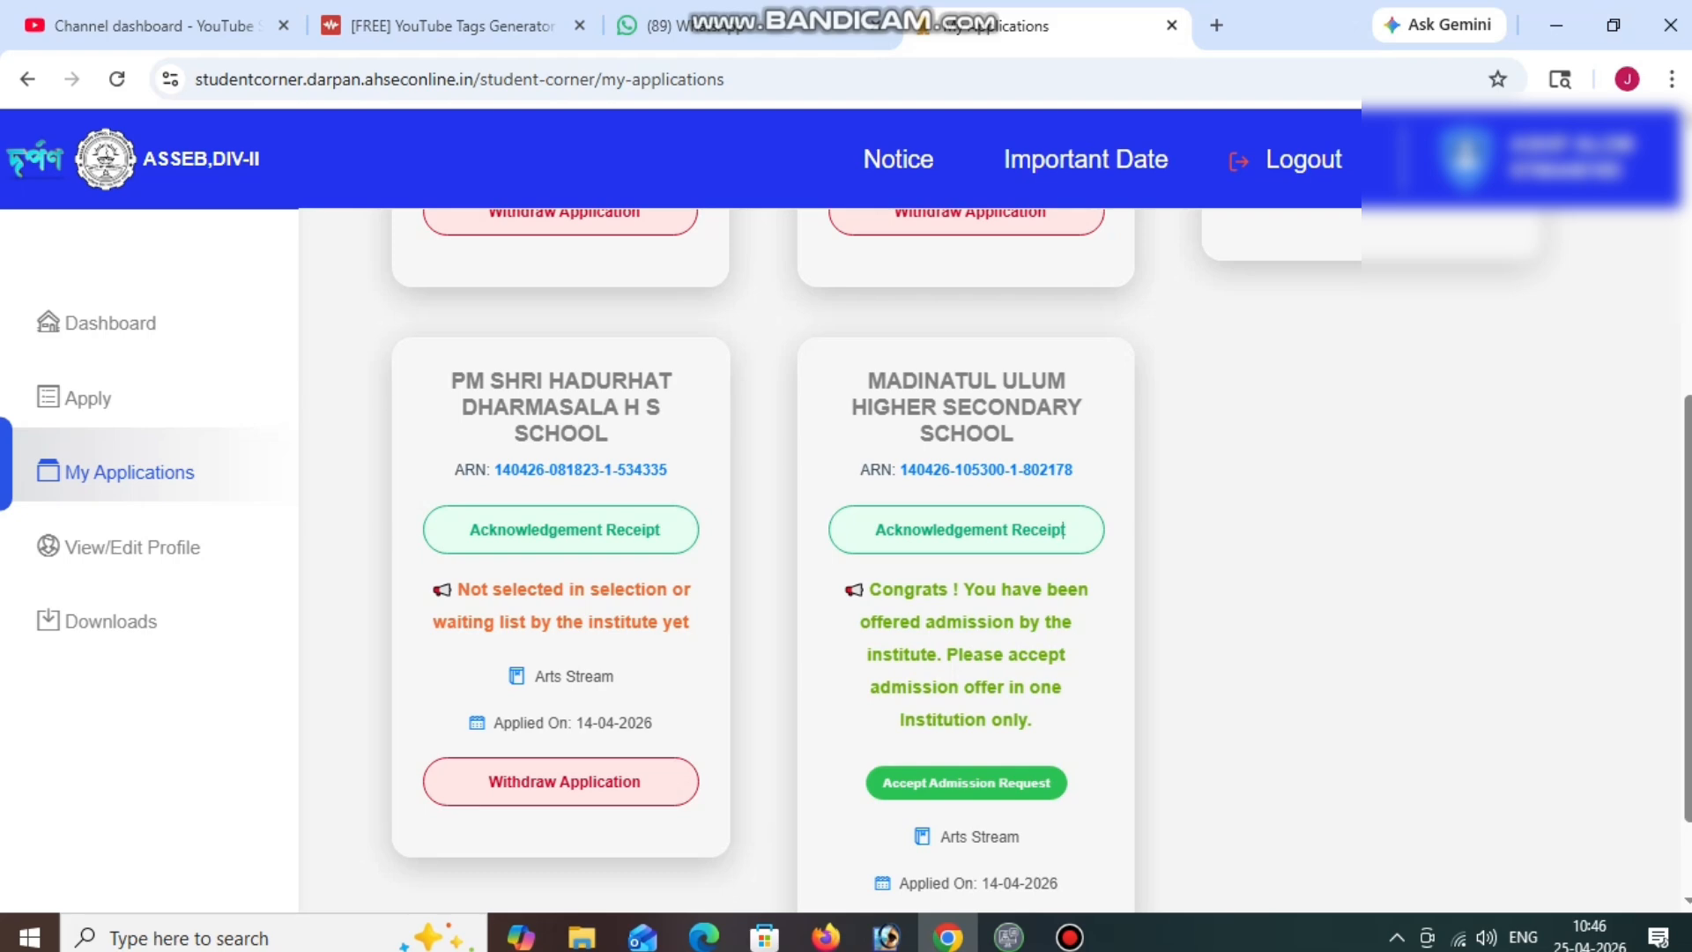
Highlight the BIDYAPARA BOYS' H S SCHOOL card title, then log out of the student account.
{"action": "scroll", "coordinate": [1064, 529], "scroll_direction": "up", "scroll_amount": 5}
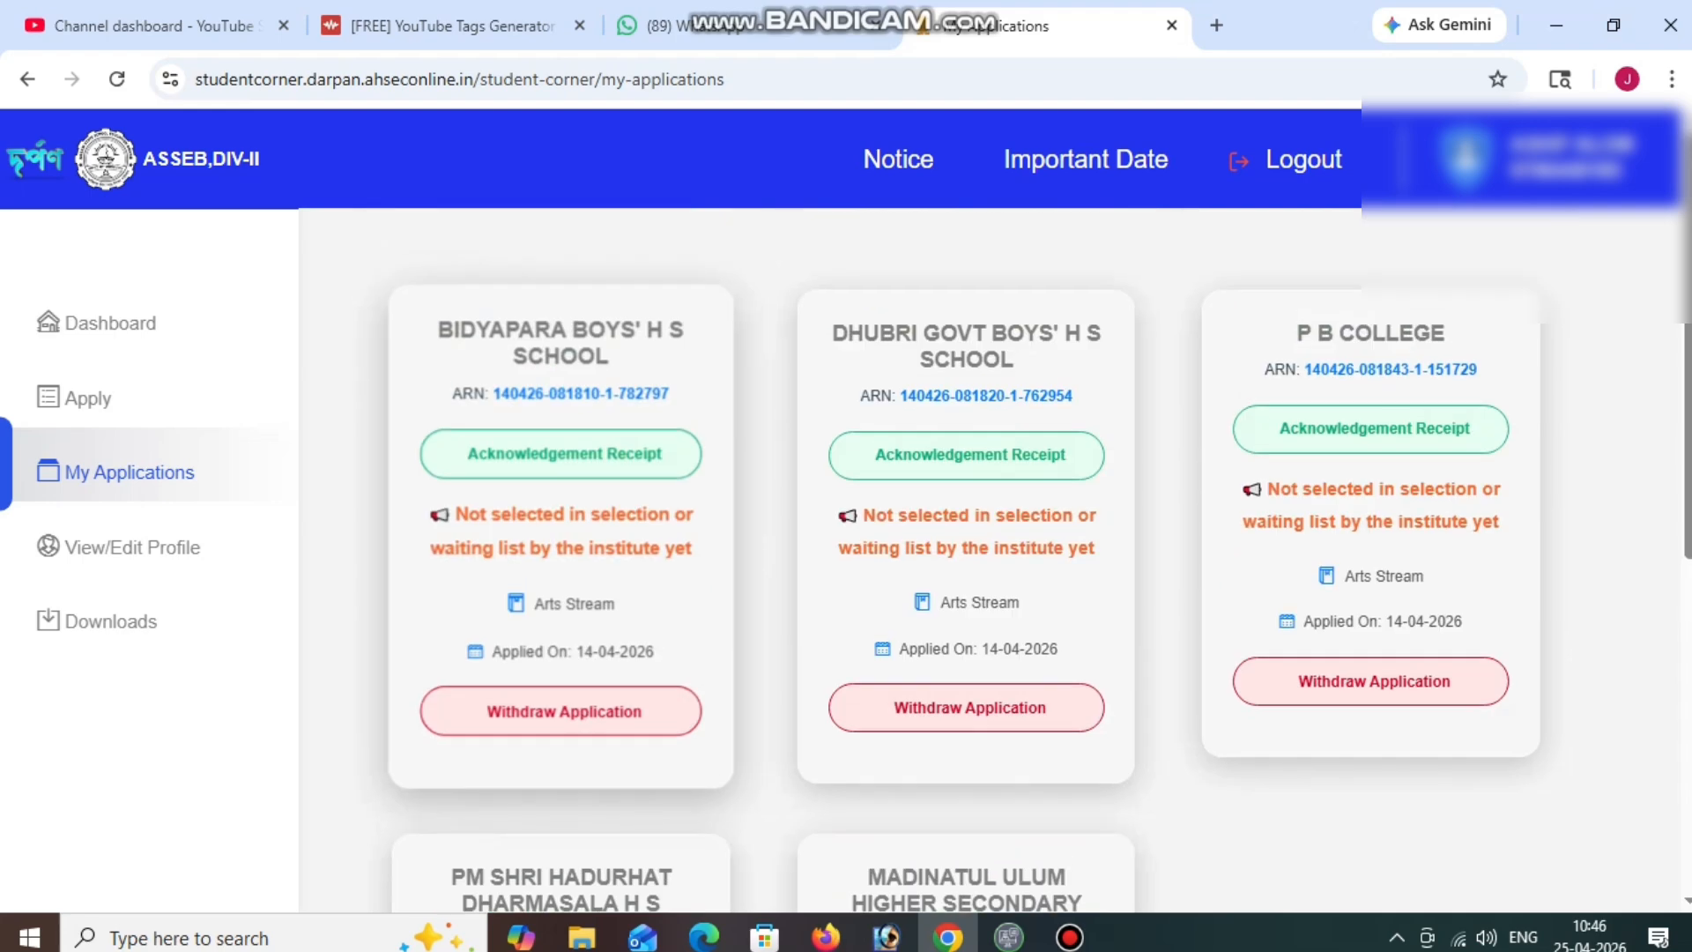
{"action": "left_click_drag", "start_coordinate": [610, 357], "coordinate": [438, 329]}
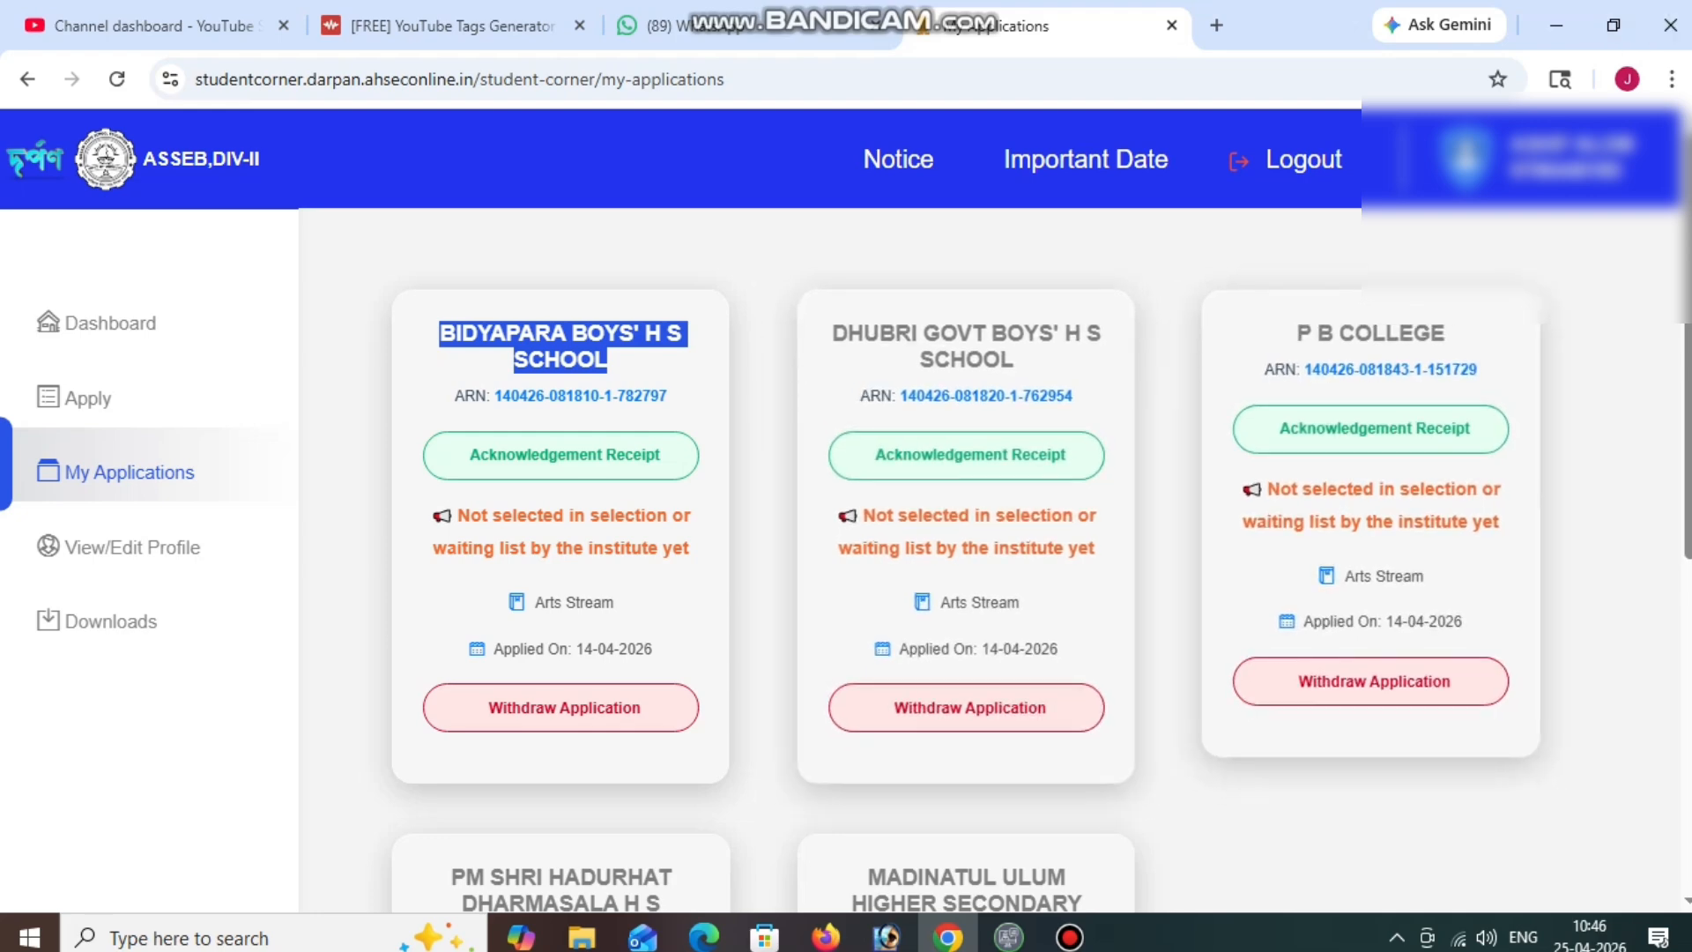
{"action": "left_click", "coordinate": [1286, 158]}
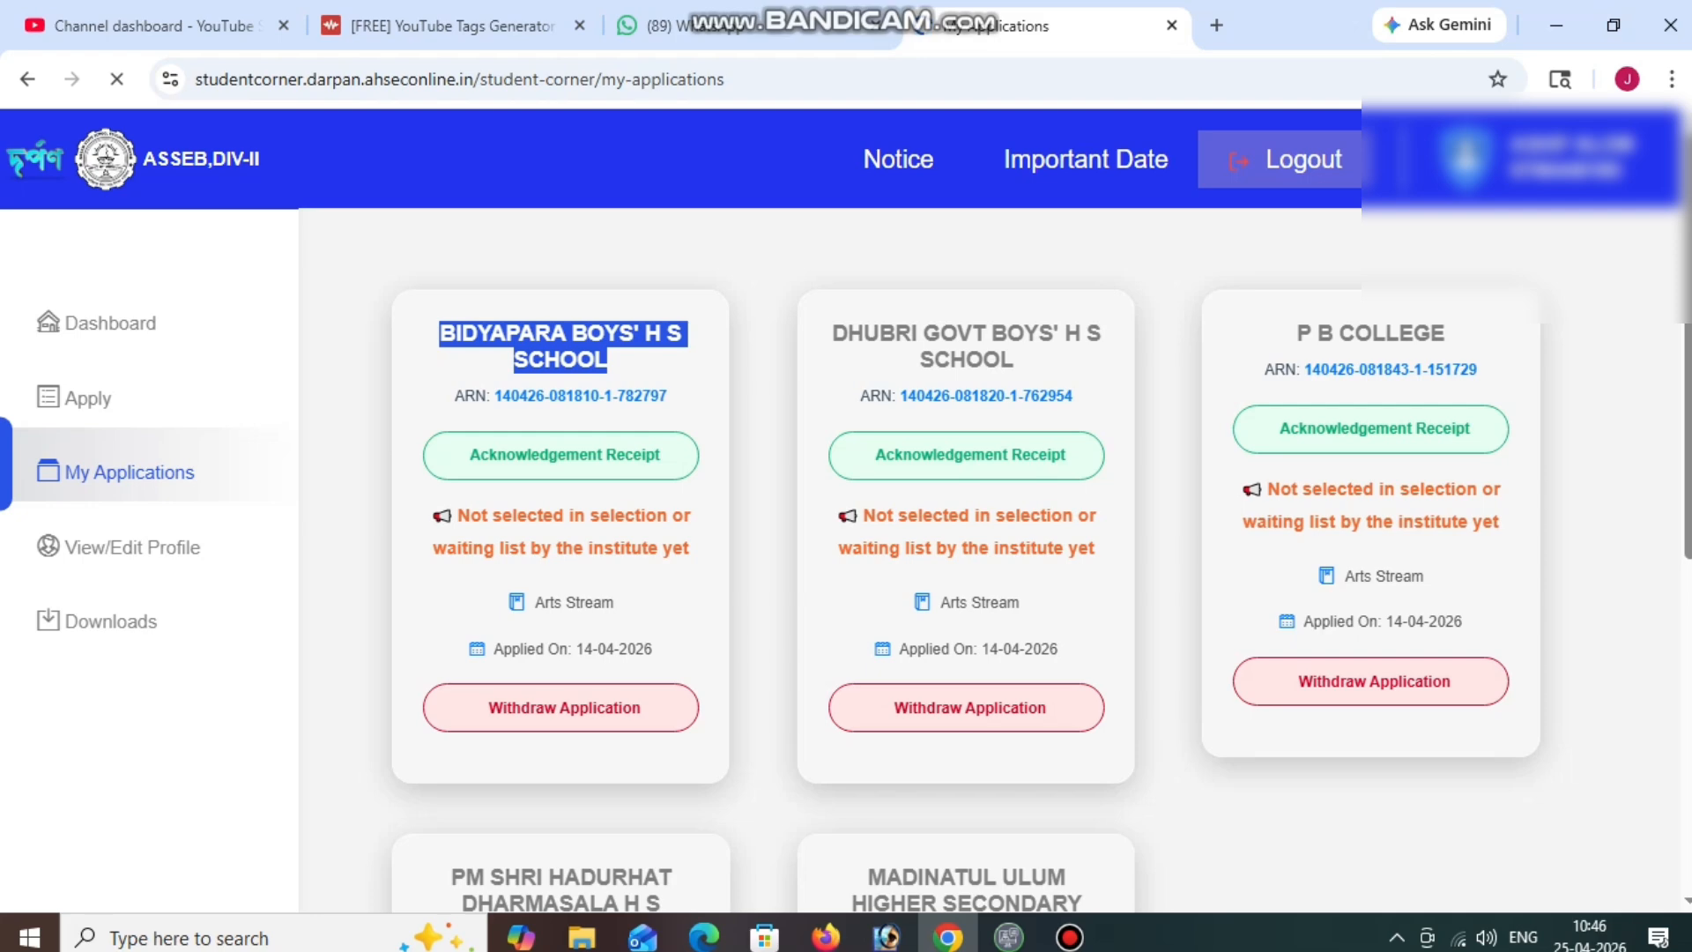
{"action": "scroll", "coordinate": [994, 561], "scroll_direction": "down", "scroll_amount": 1}
Log in again with the student's mobile number, date of birth and password.
{"action": "scroll", "coordinate": [994, 560], "scroll_direction": "down", "scroll_amount": 3}
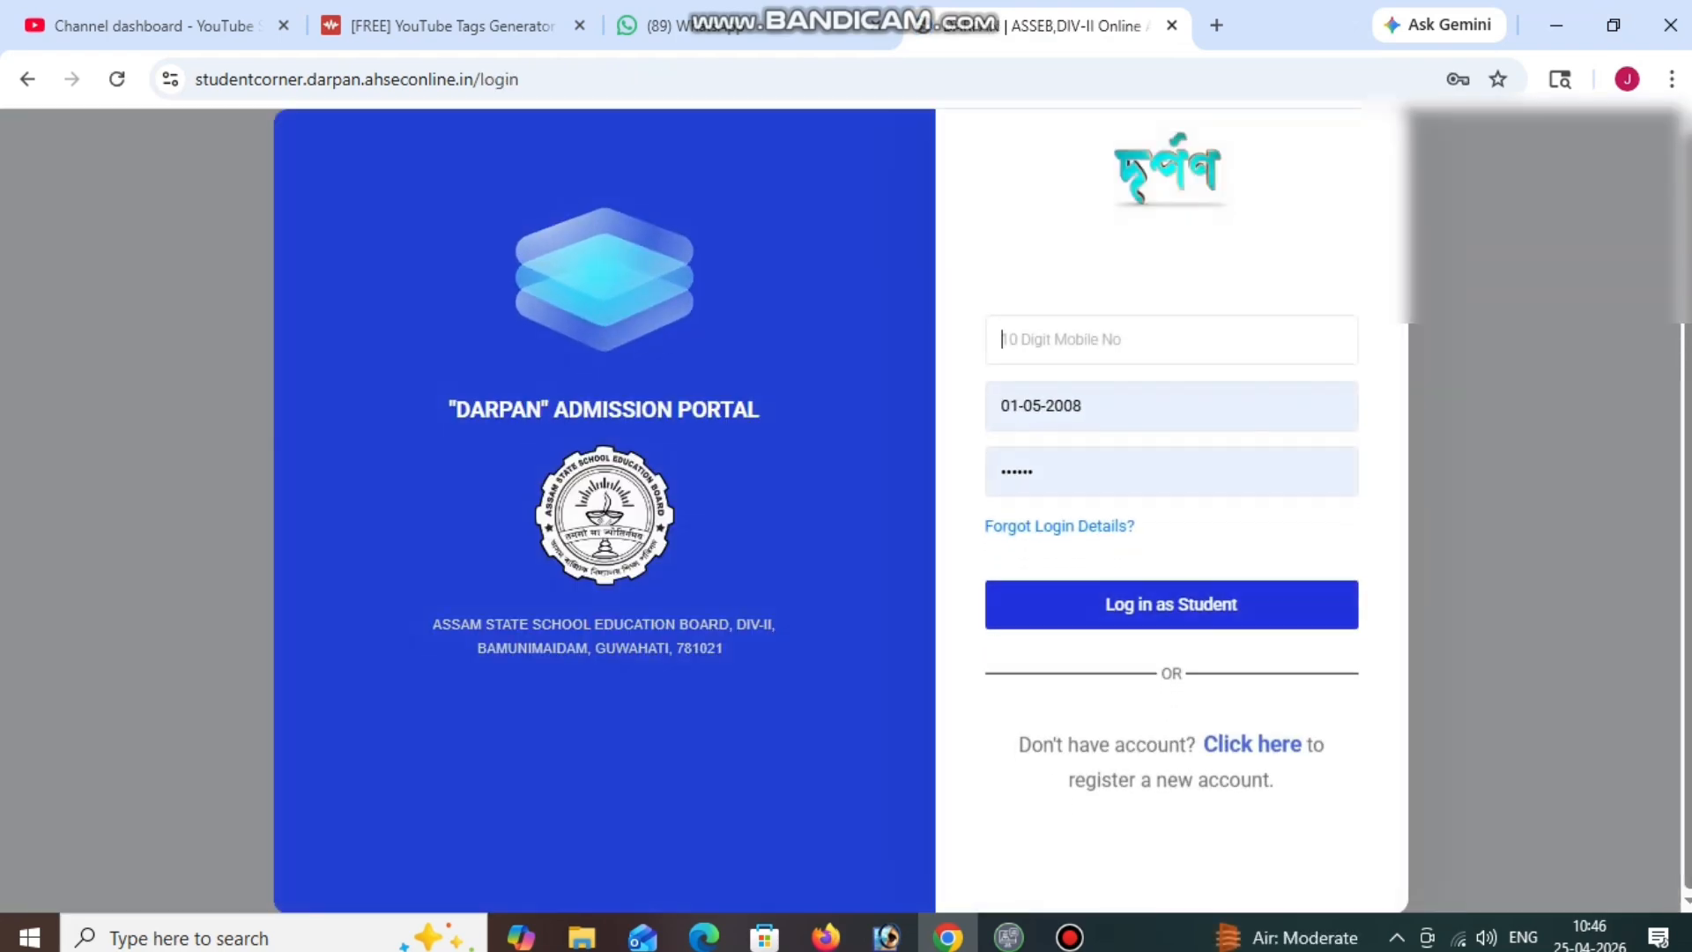
{"action": "type", "text": "6"}
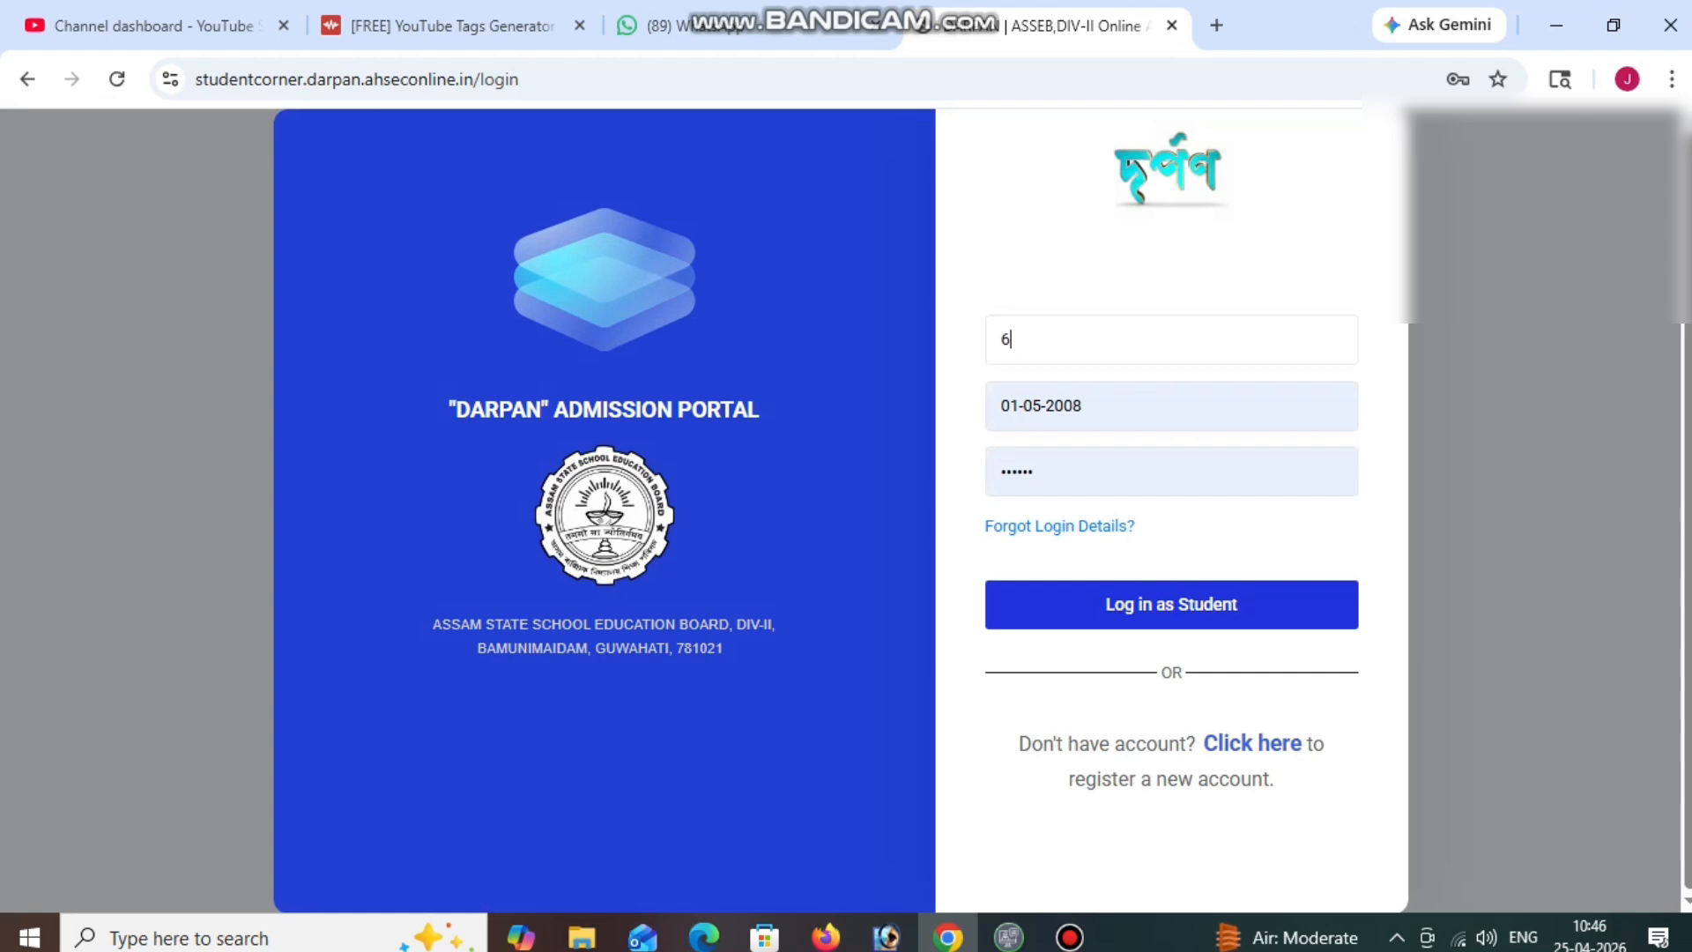
{"action": "type", "text": "00"}
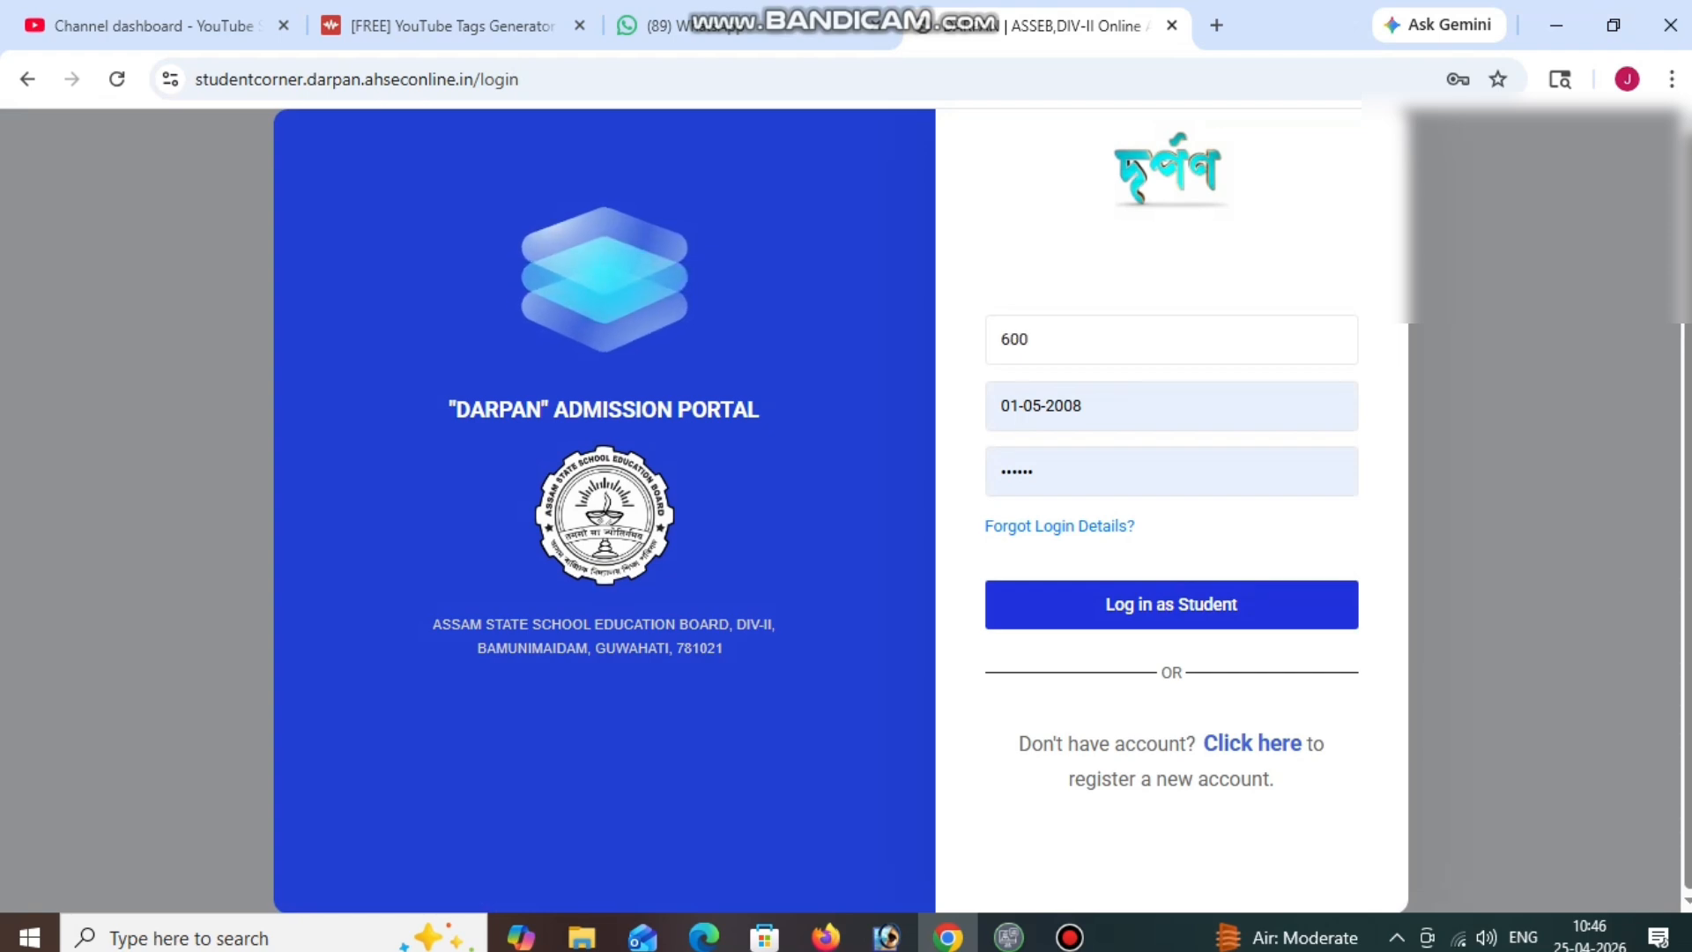
{"action": "type", "text": "000"}
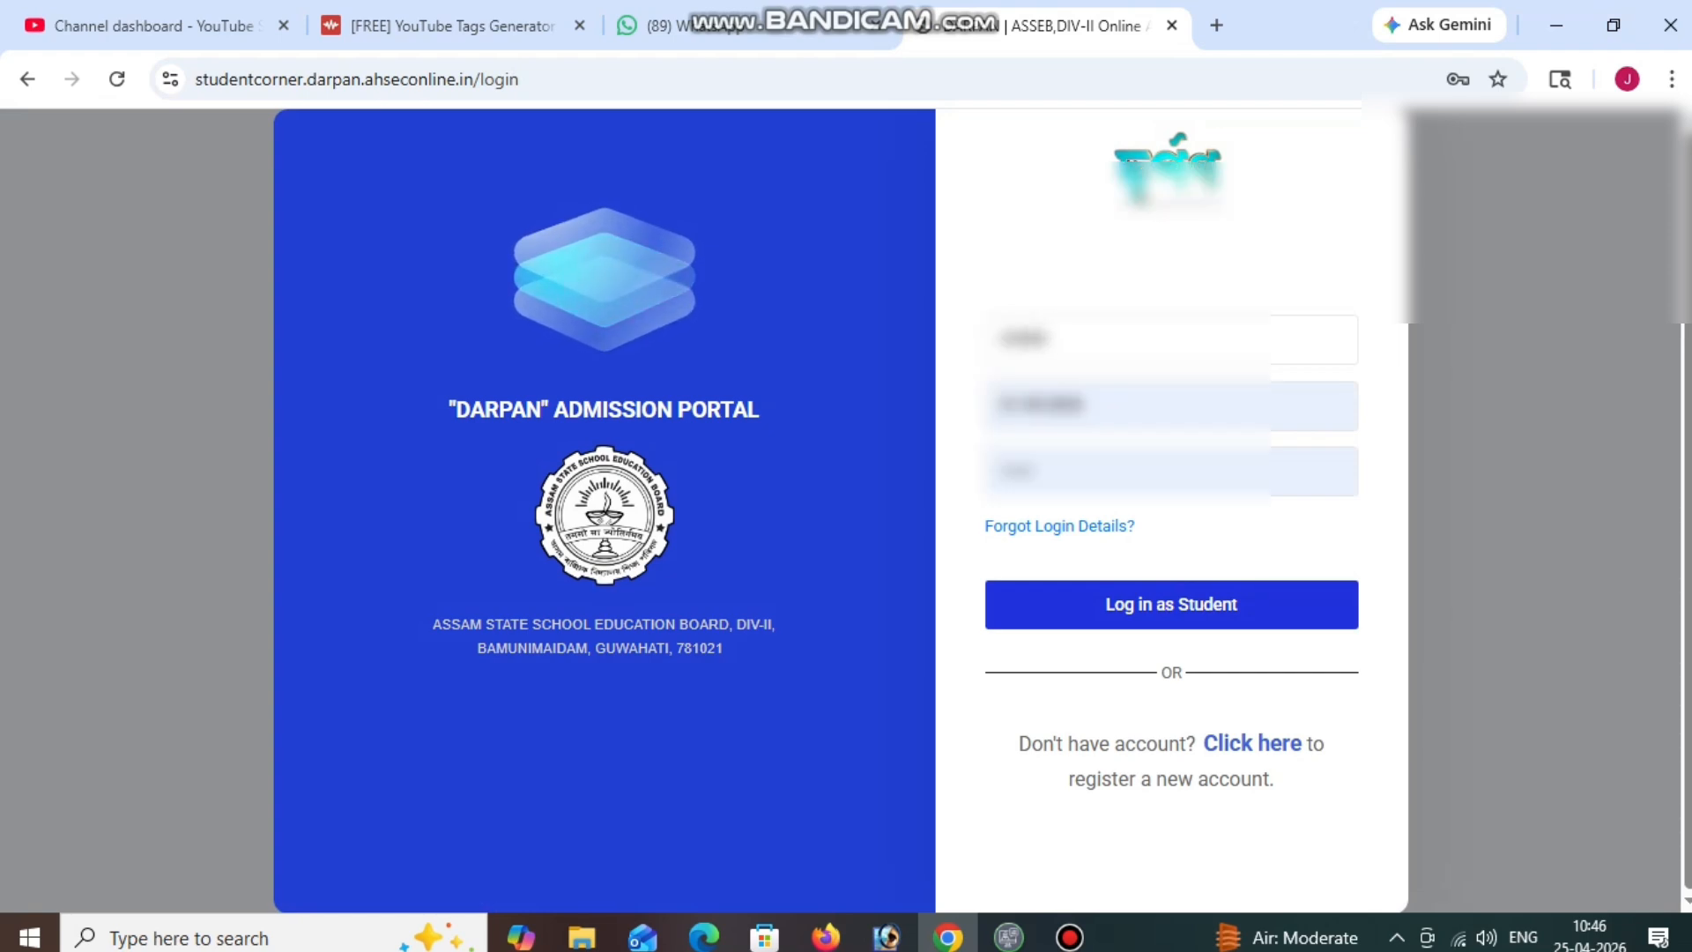
{"action": "type", "text": "0000"}
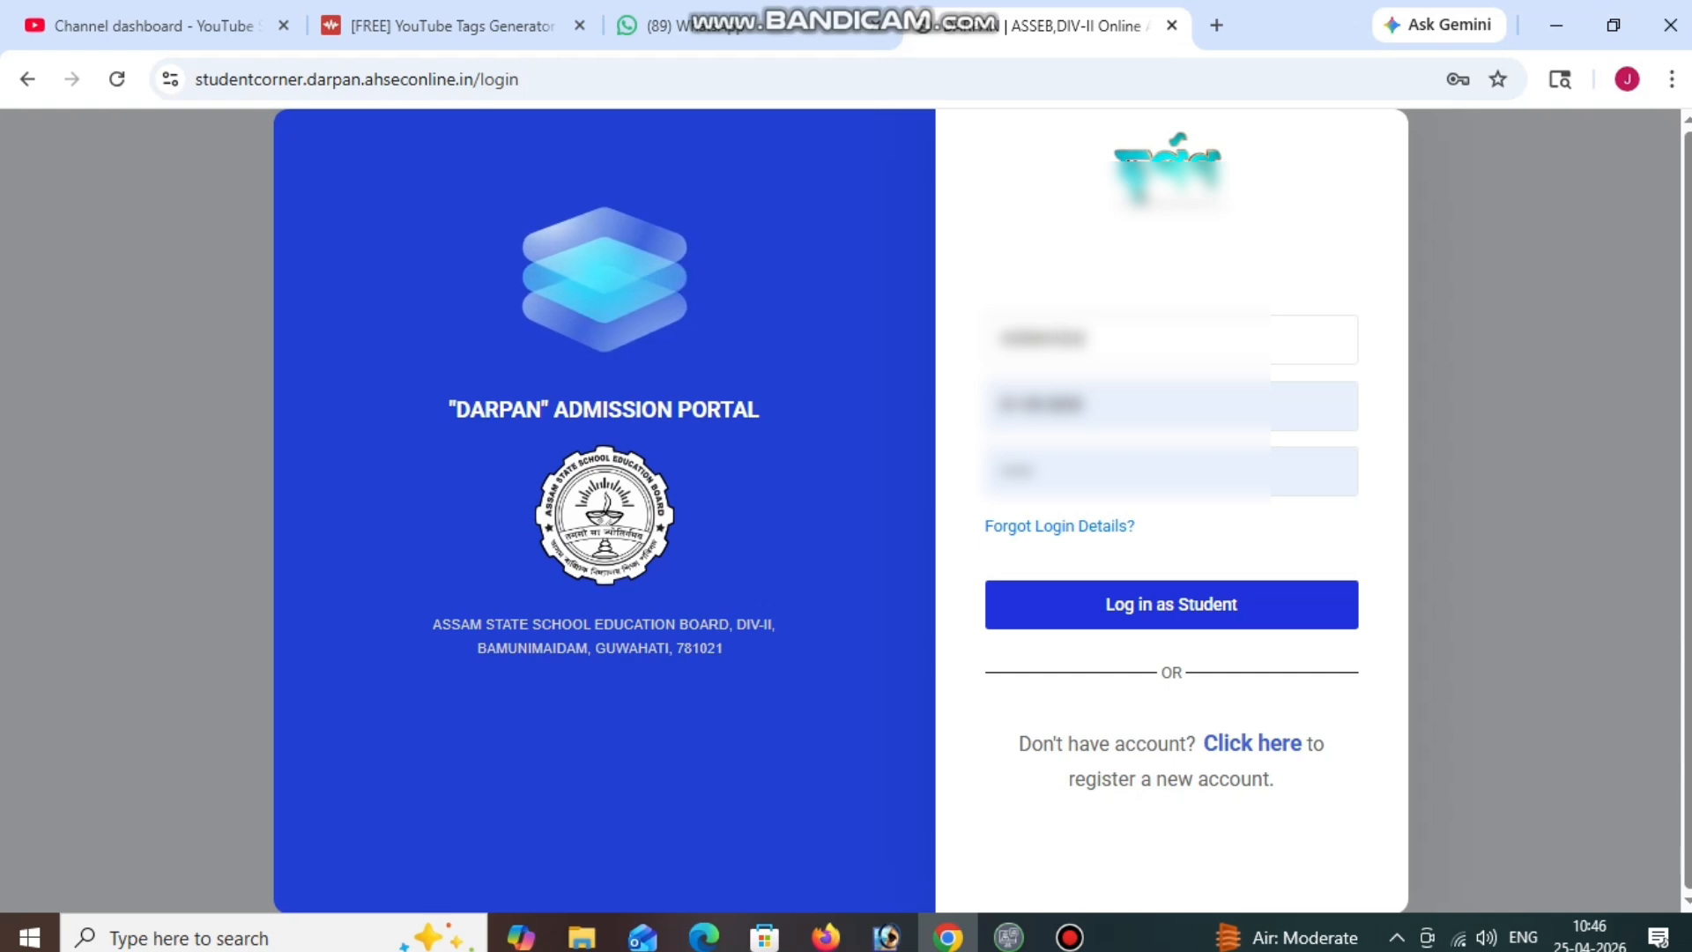
{"action": "key", "text": "Tab"}
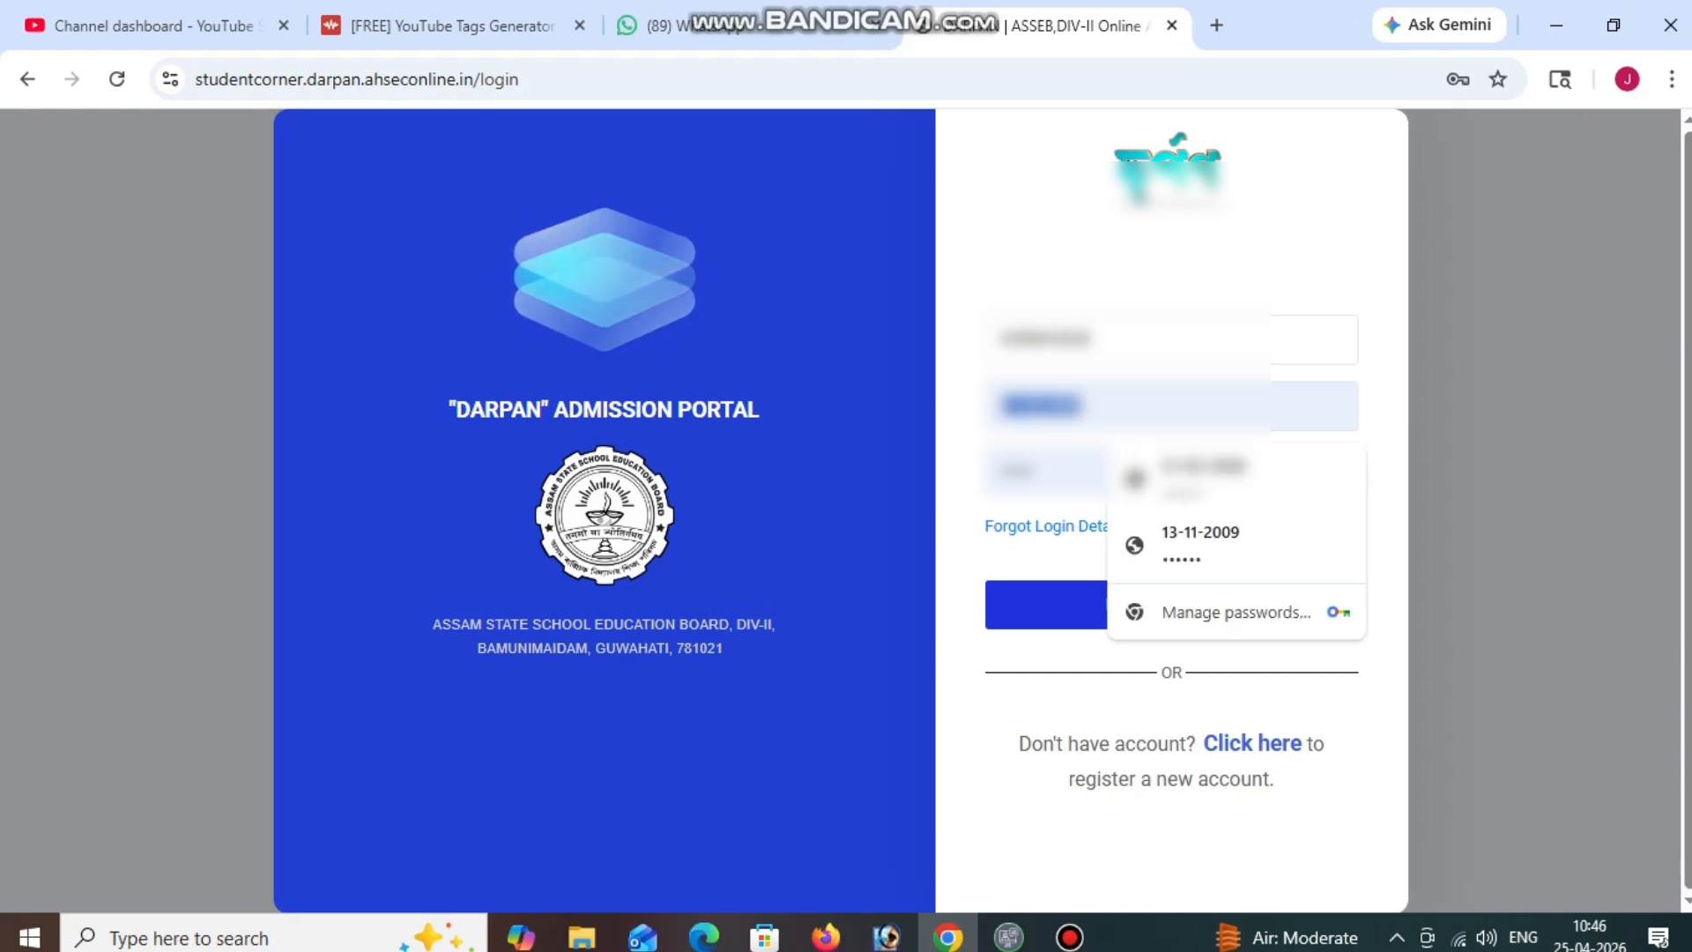
{"action": "type", "text": "01-01"}
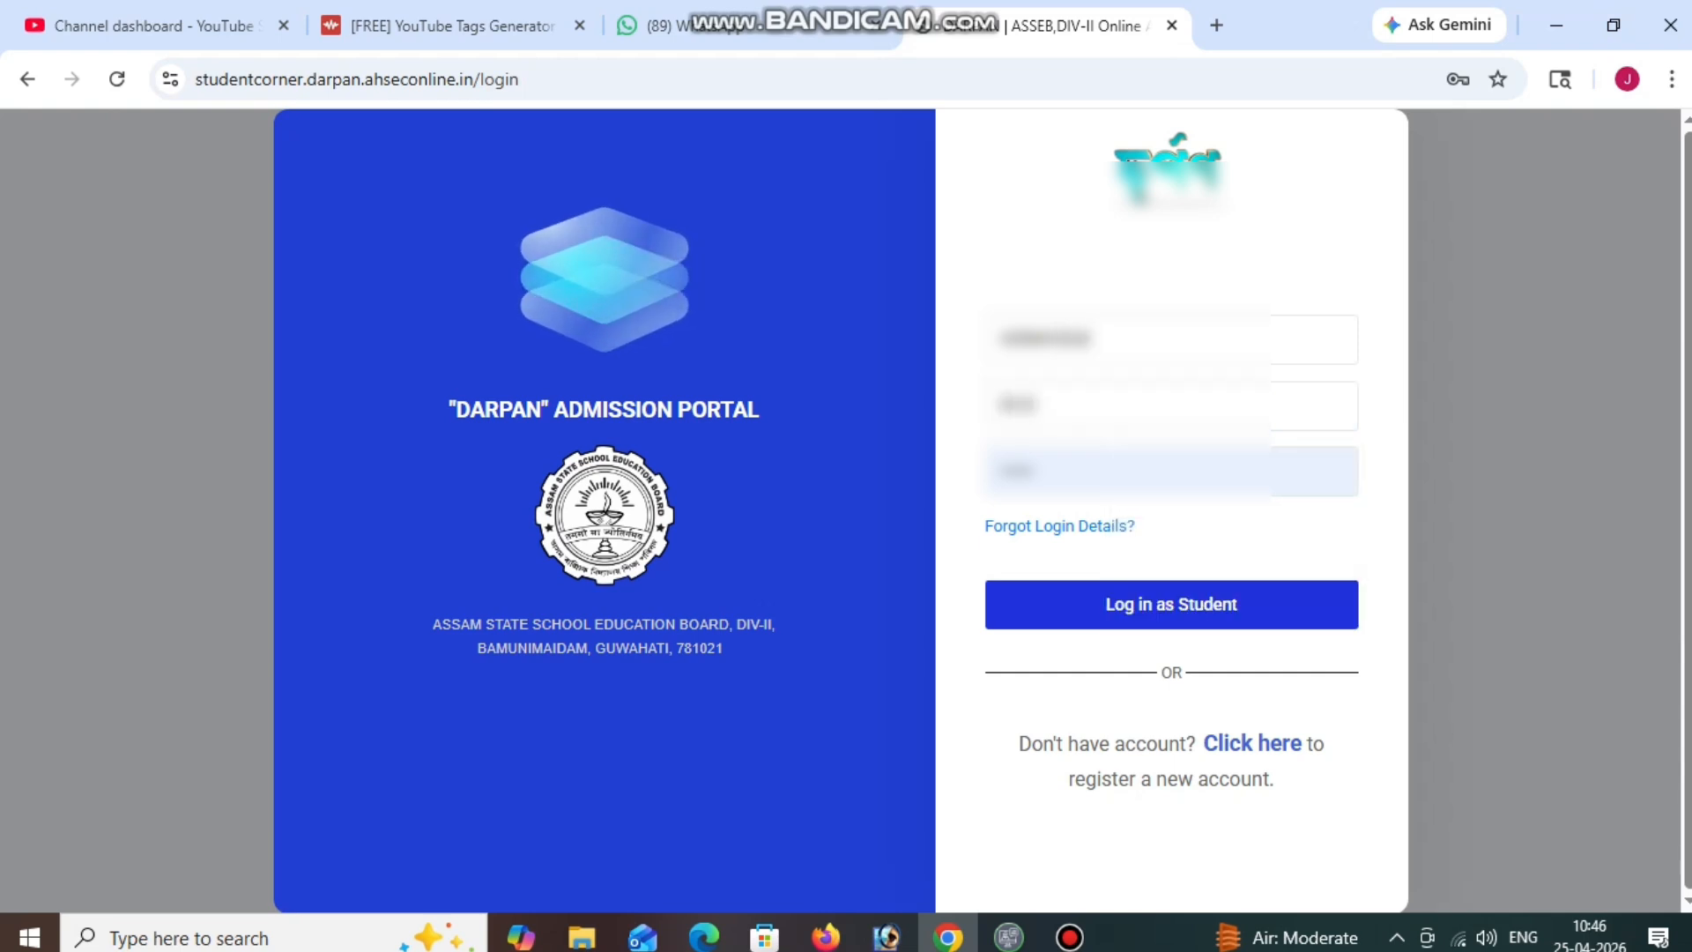
{"action": "type", "text": "-2000"}
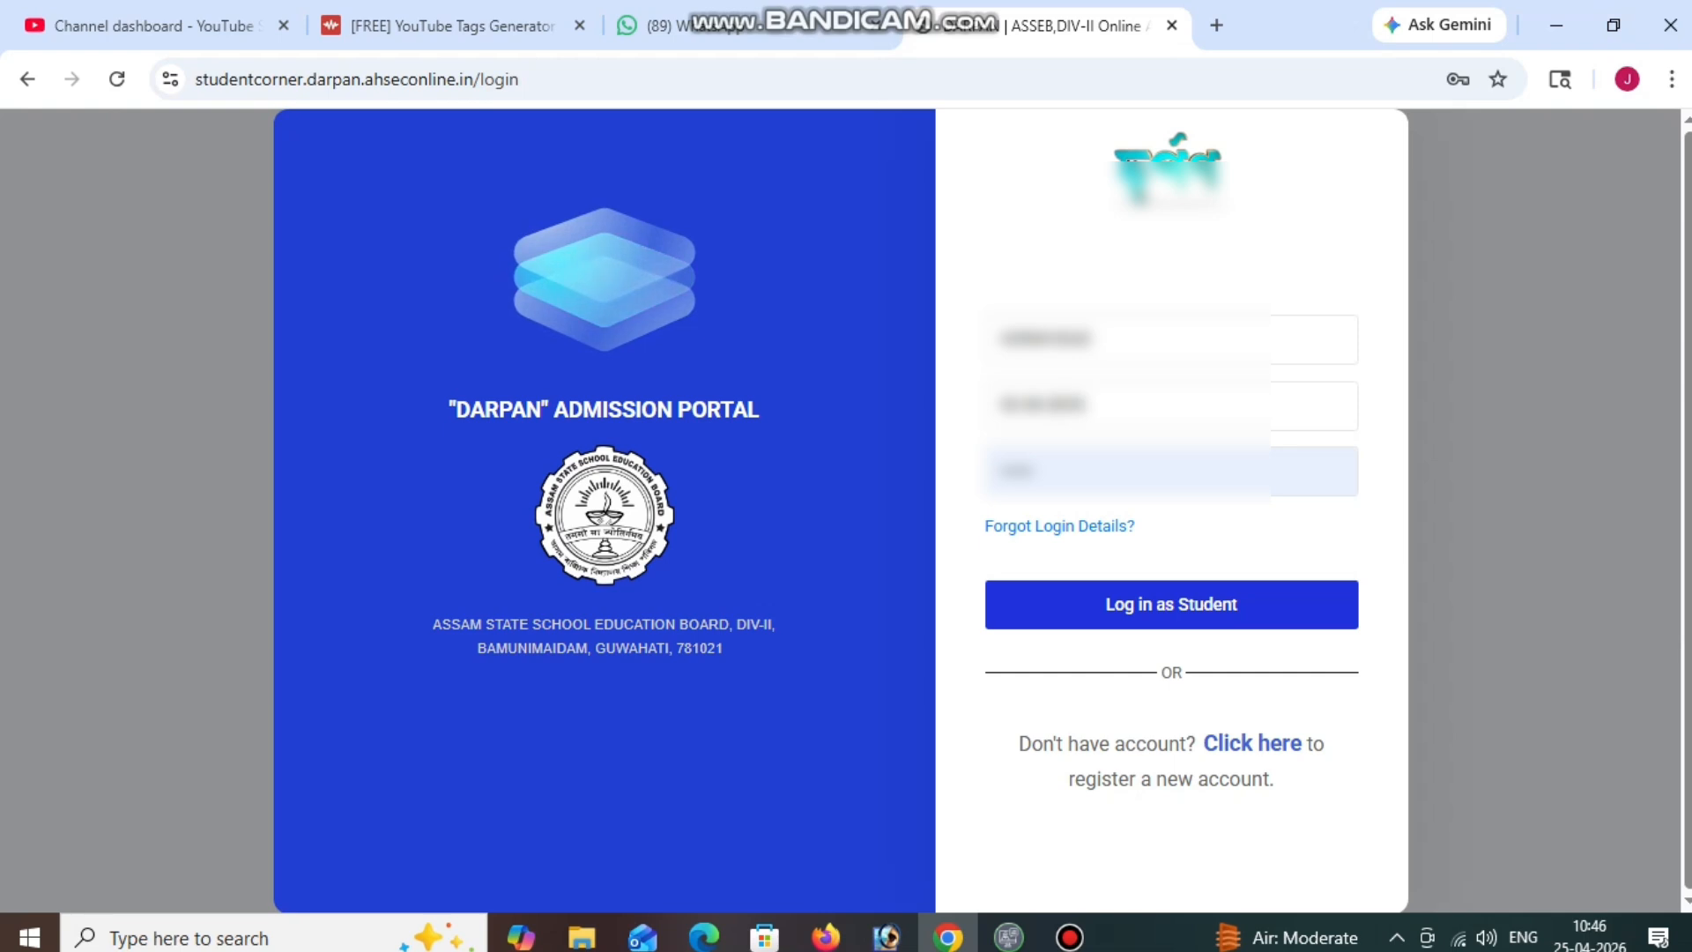
{"action": "key", "text": "Tab"}
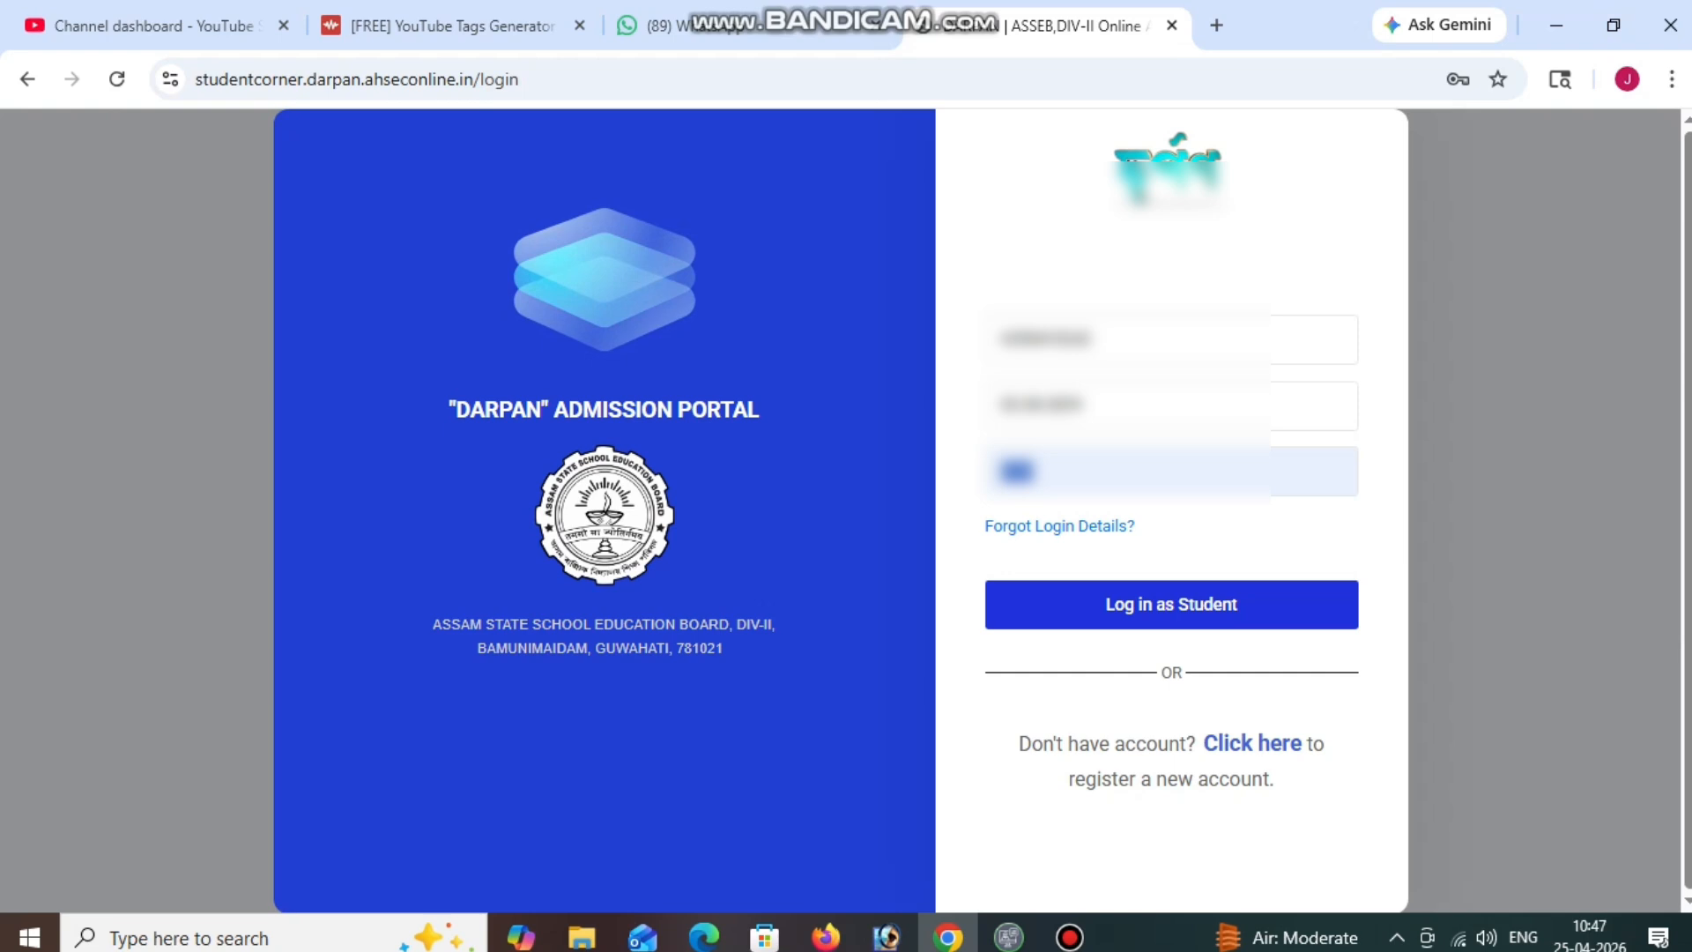
{"action": "type", "text": "••"}
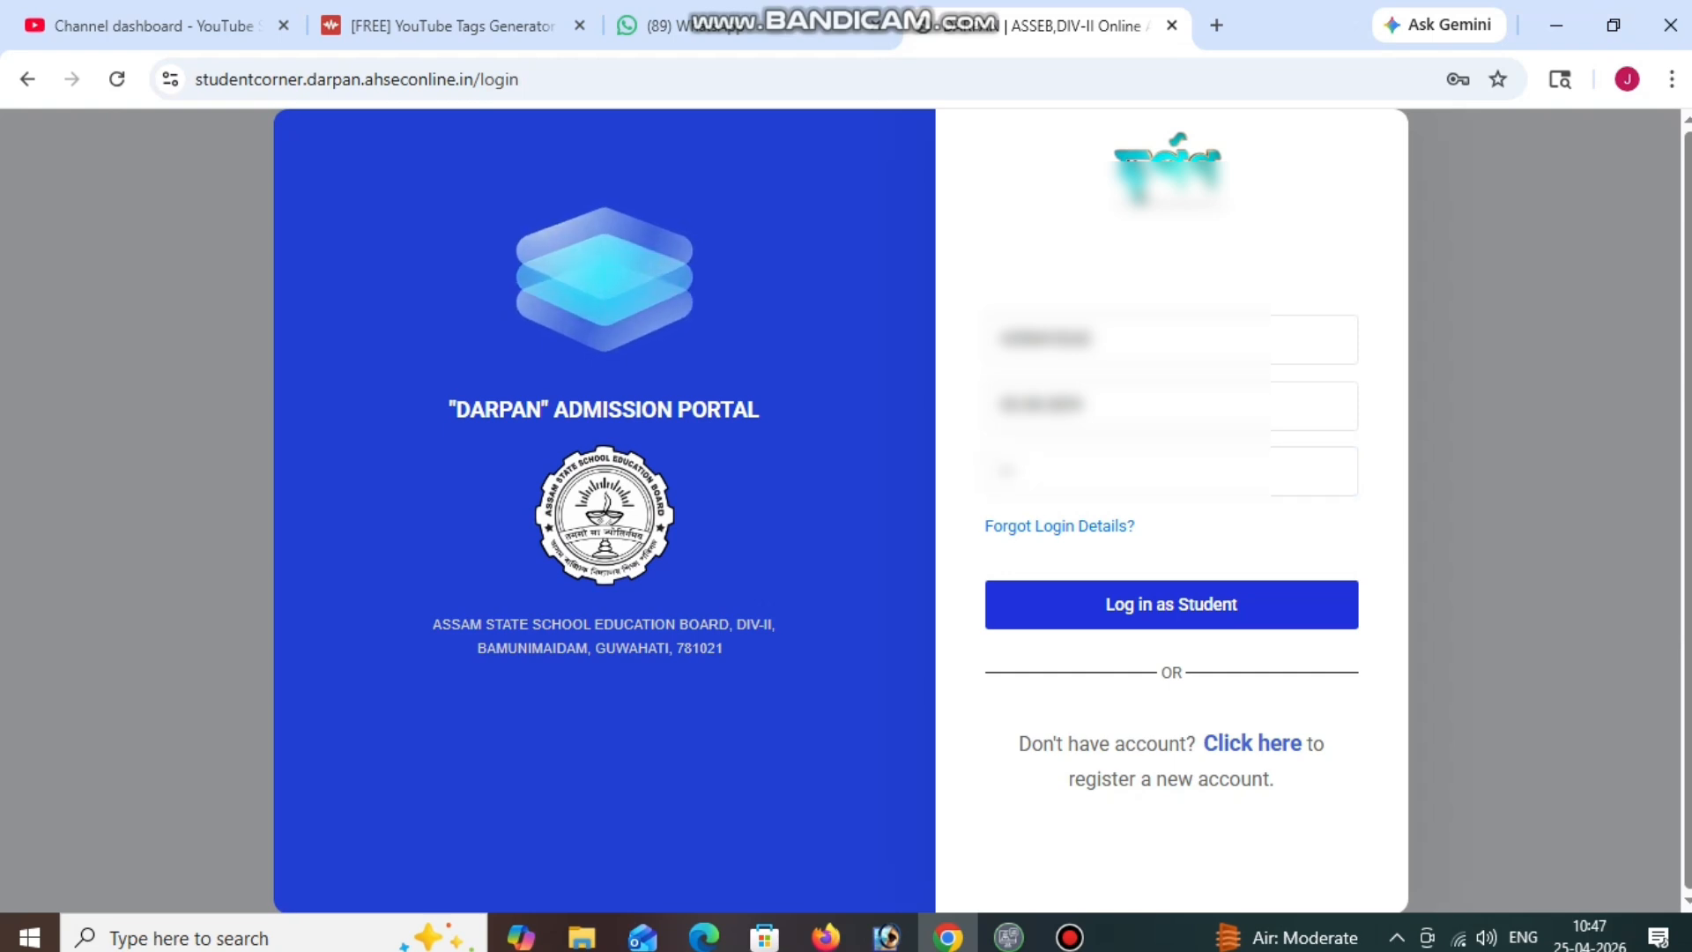
{"action": "type", "text": "•"}
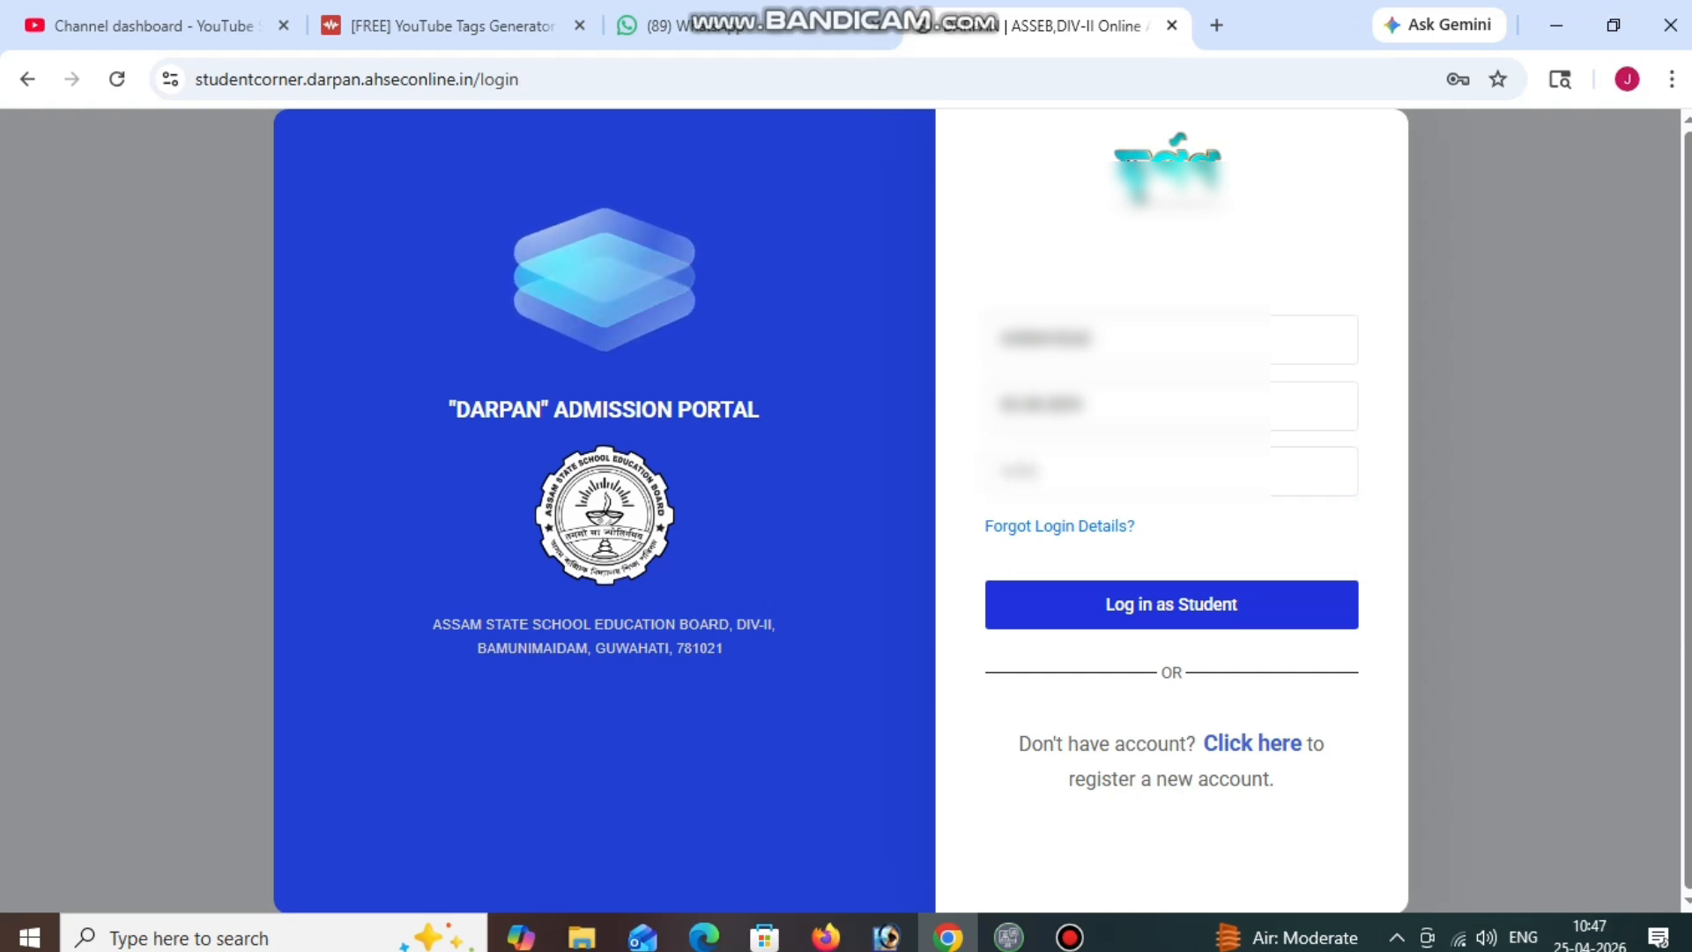
{"action": "key", "text": "Return"}
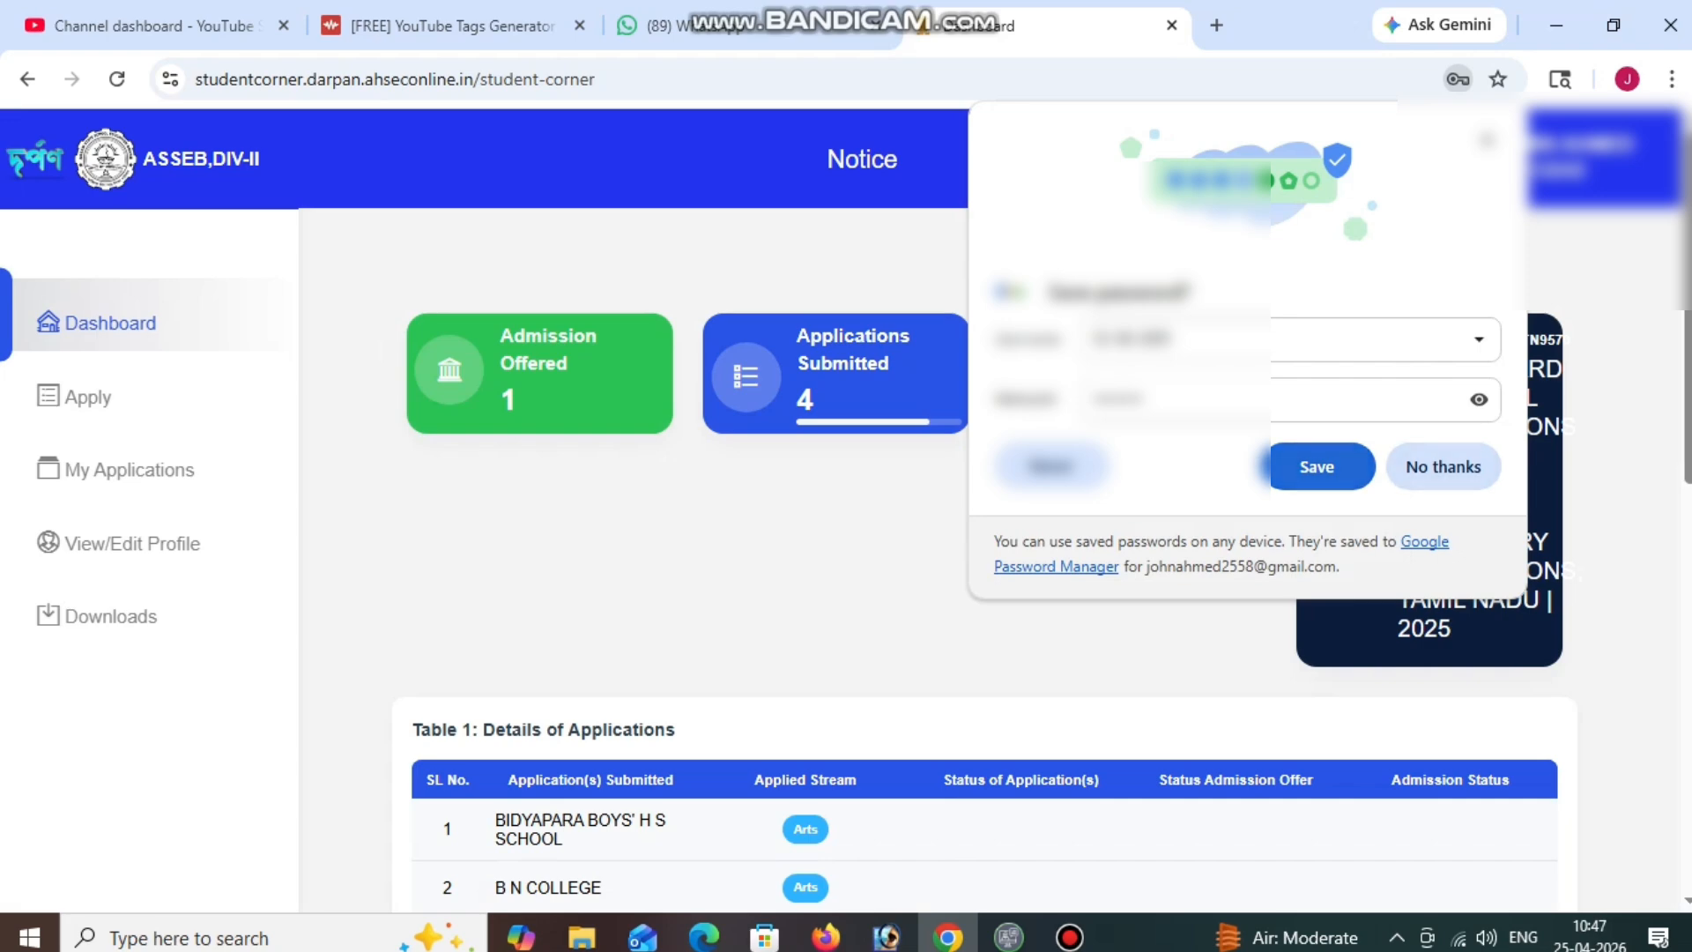
Decline saving the password and select MADINATUL ULUM HIGHER SECONDARY SCHOOL in Table 1.
{"action": "left_click", "coordinate": [1443, 467]}
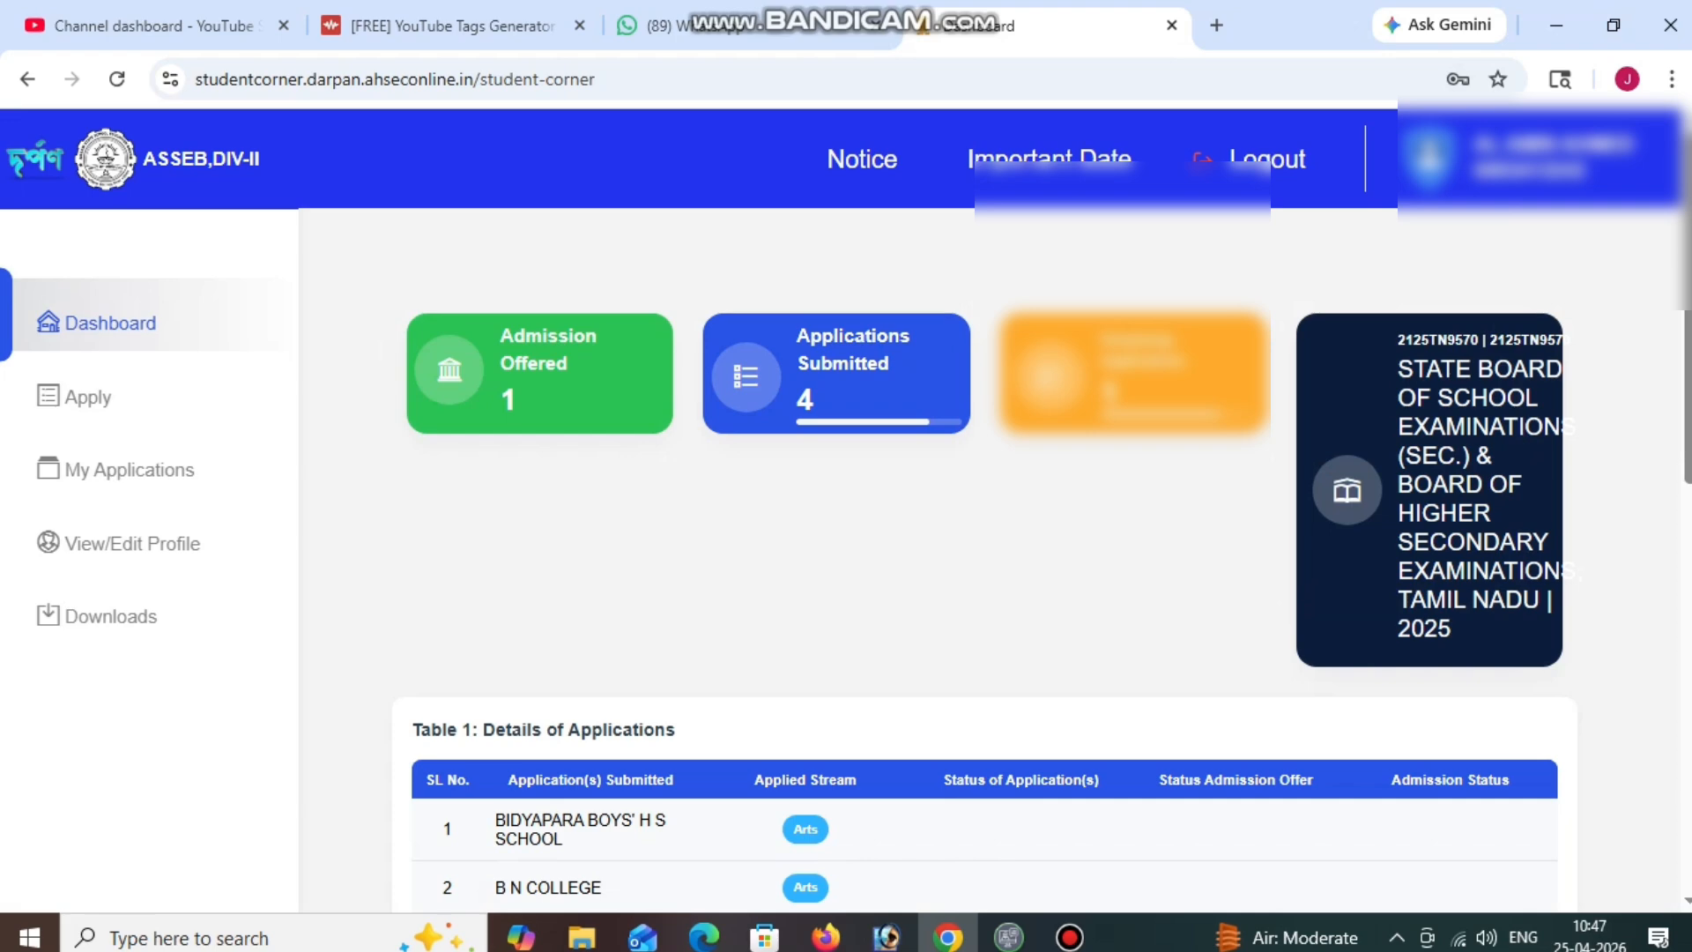
{"action": "scroll", "coordinate": [982, 555], "scroll_direction": "down", "scroll_amount": 4}
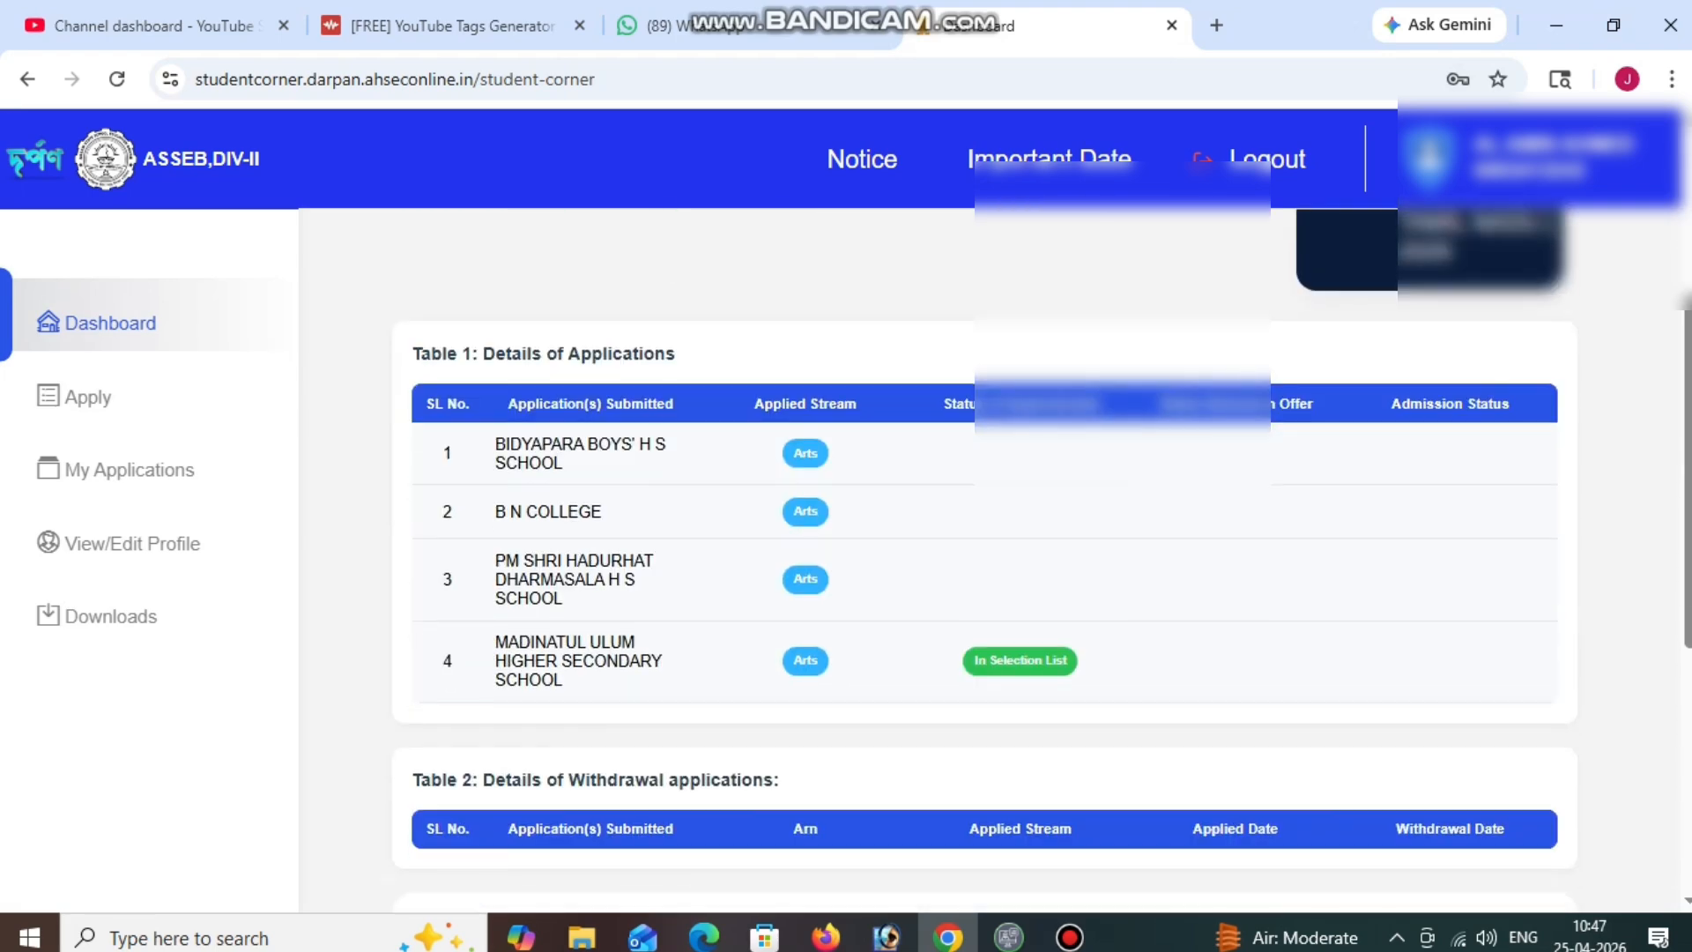
{"action": "triple_click", "coordinate": [561, 679]}
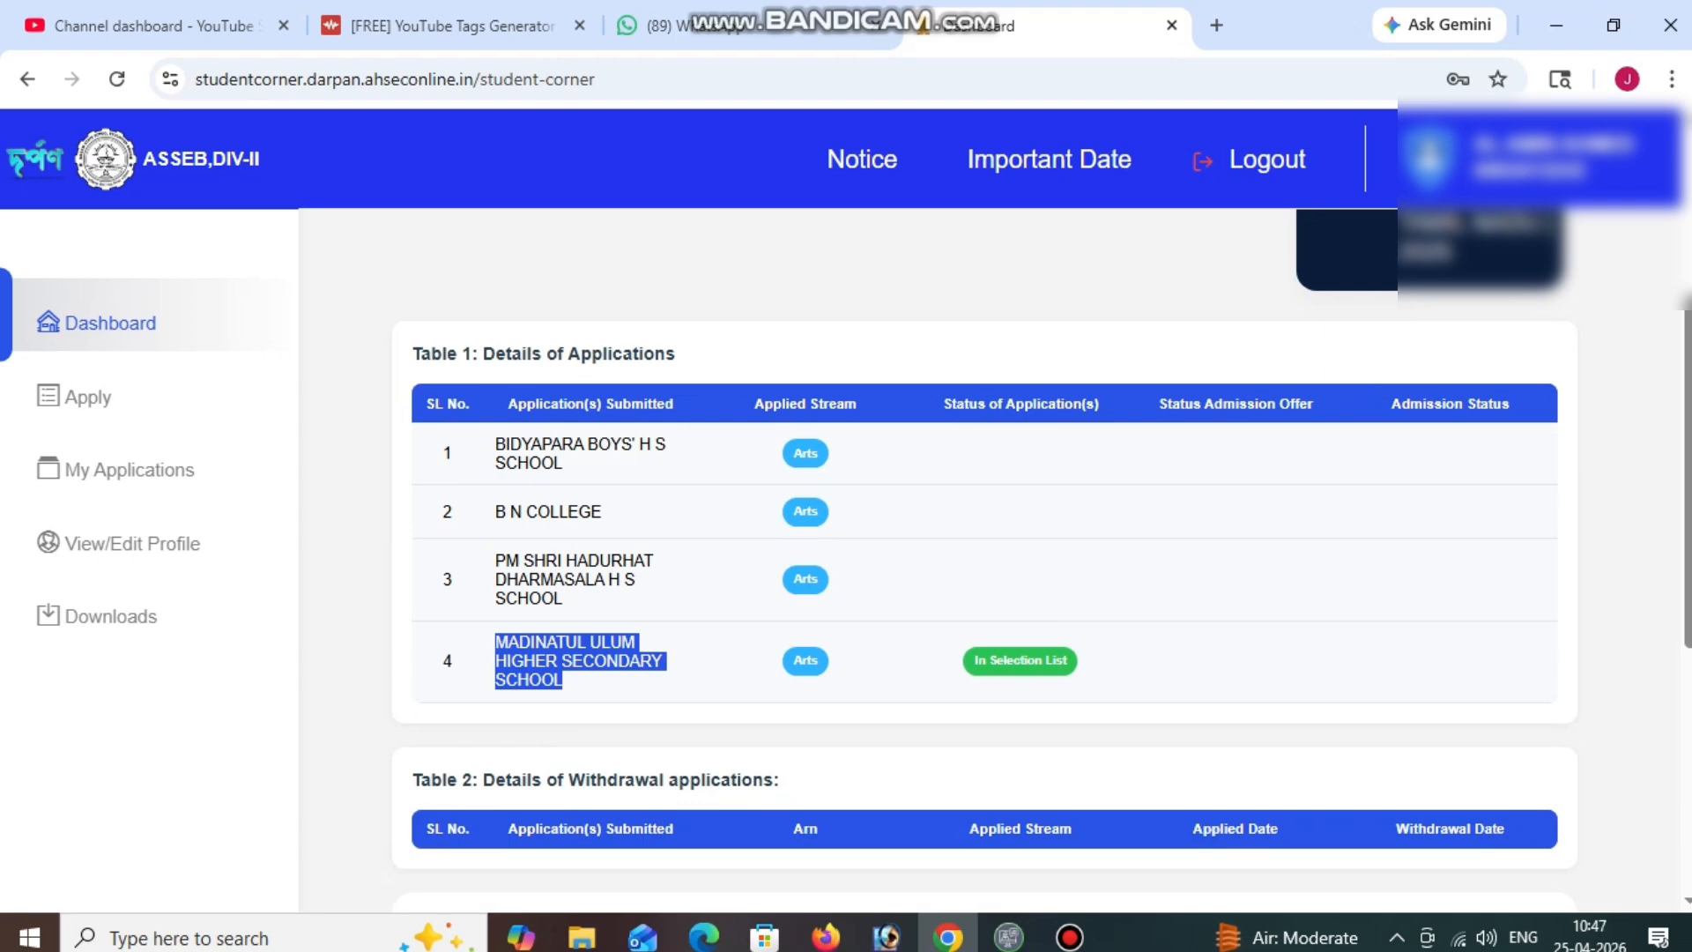
{"action": "scroll", "coordinate": [983, 555], "scroll_direction": "up", "scroll_amount": 4}
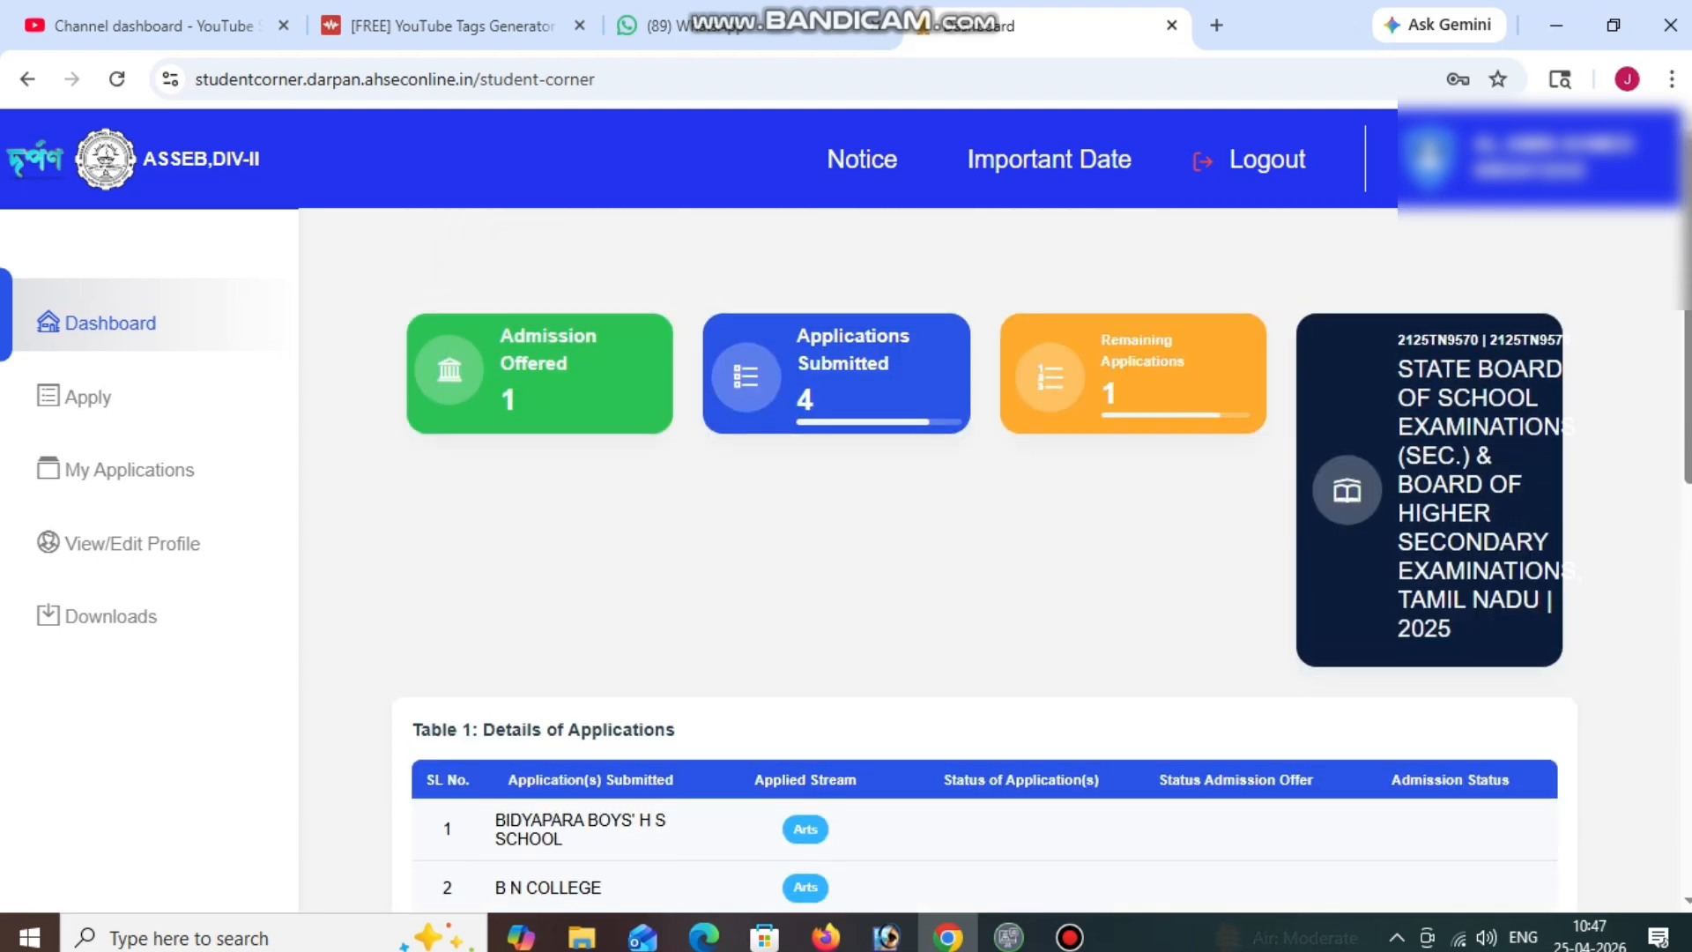
{"action": "scroll", "coordinate": [983, 556], "scroll_direction": "down", "scroll_amount": 1}
{"action": "scroll", "coordinate": [983, 555], "scroll_direction": "down", "scroll_amount": 3}
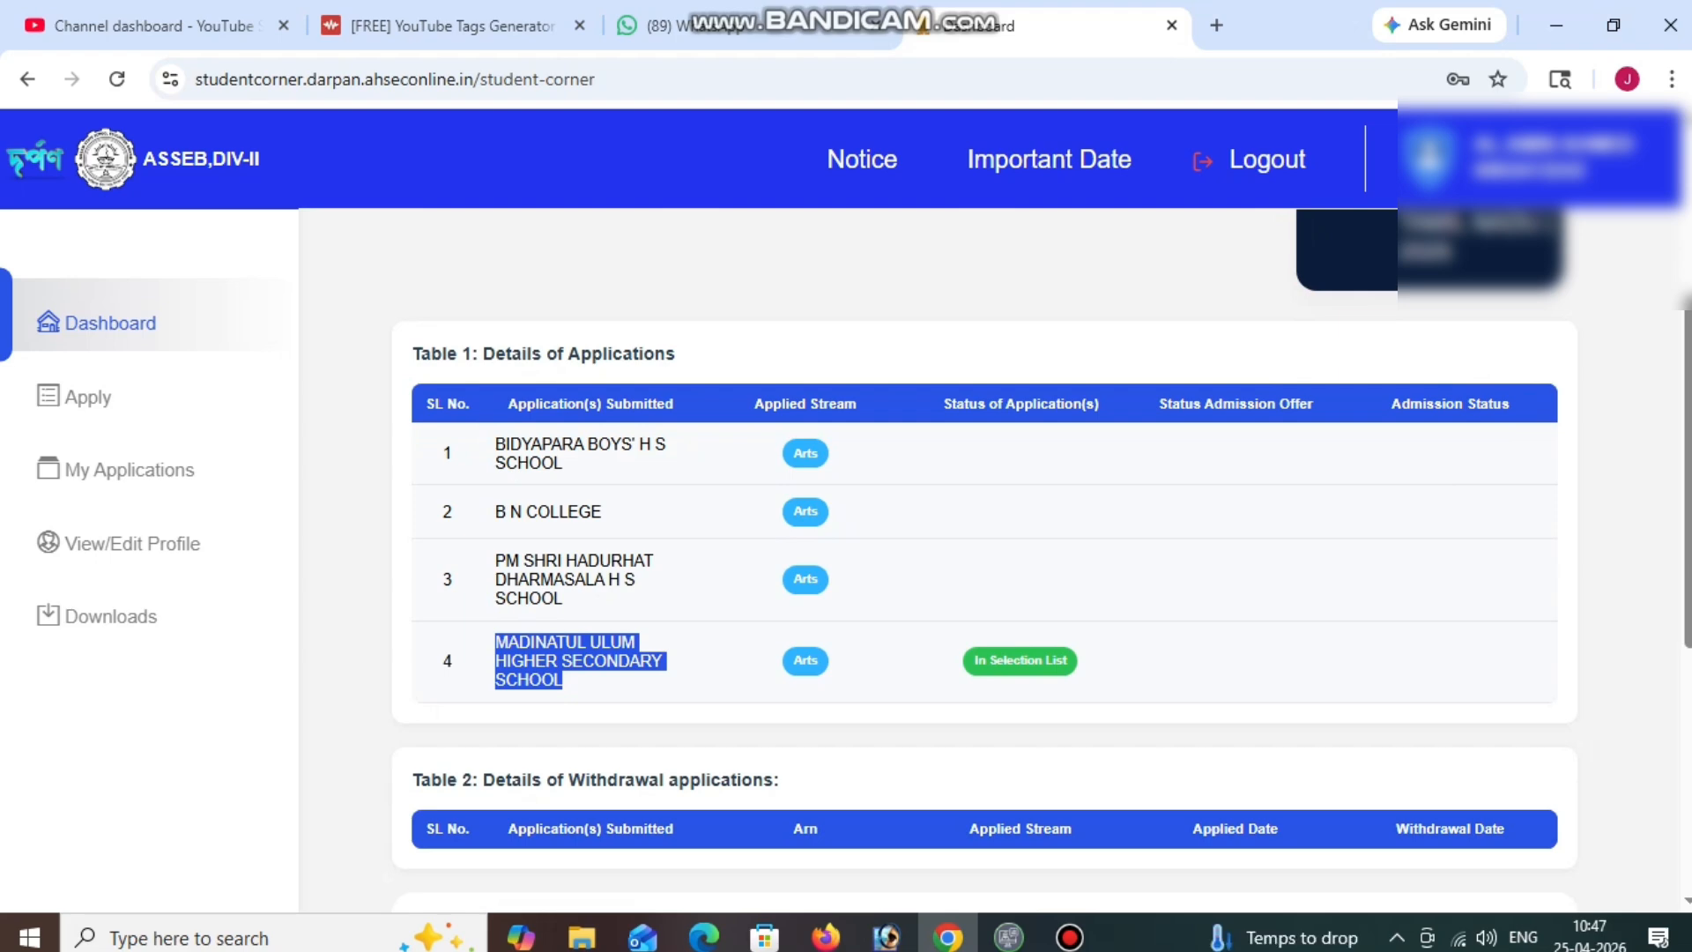
{"action": "scroll", "coordinate": [985, 561], "scroll_direction": "down", "scroll_amount": 3}
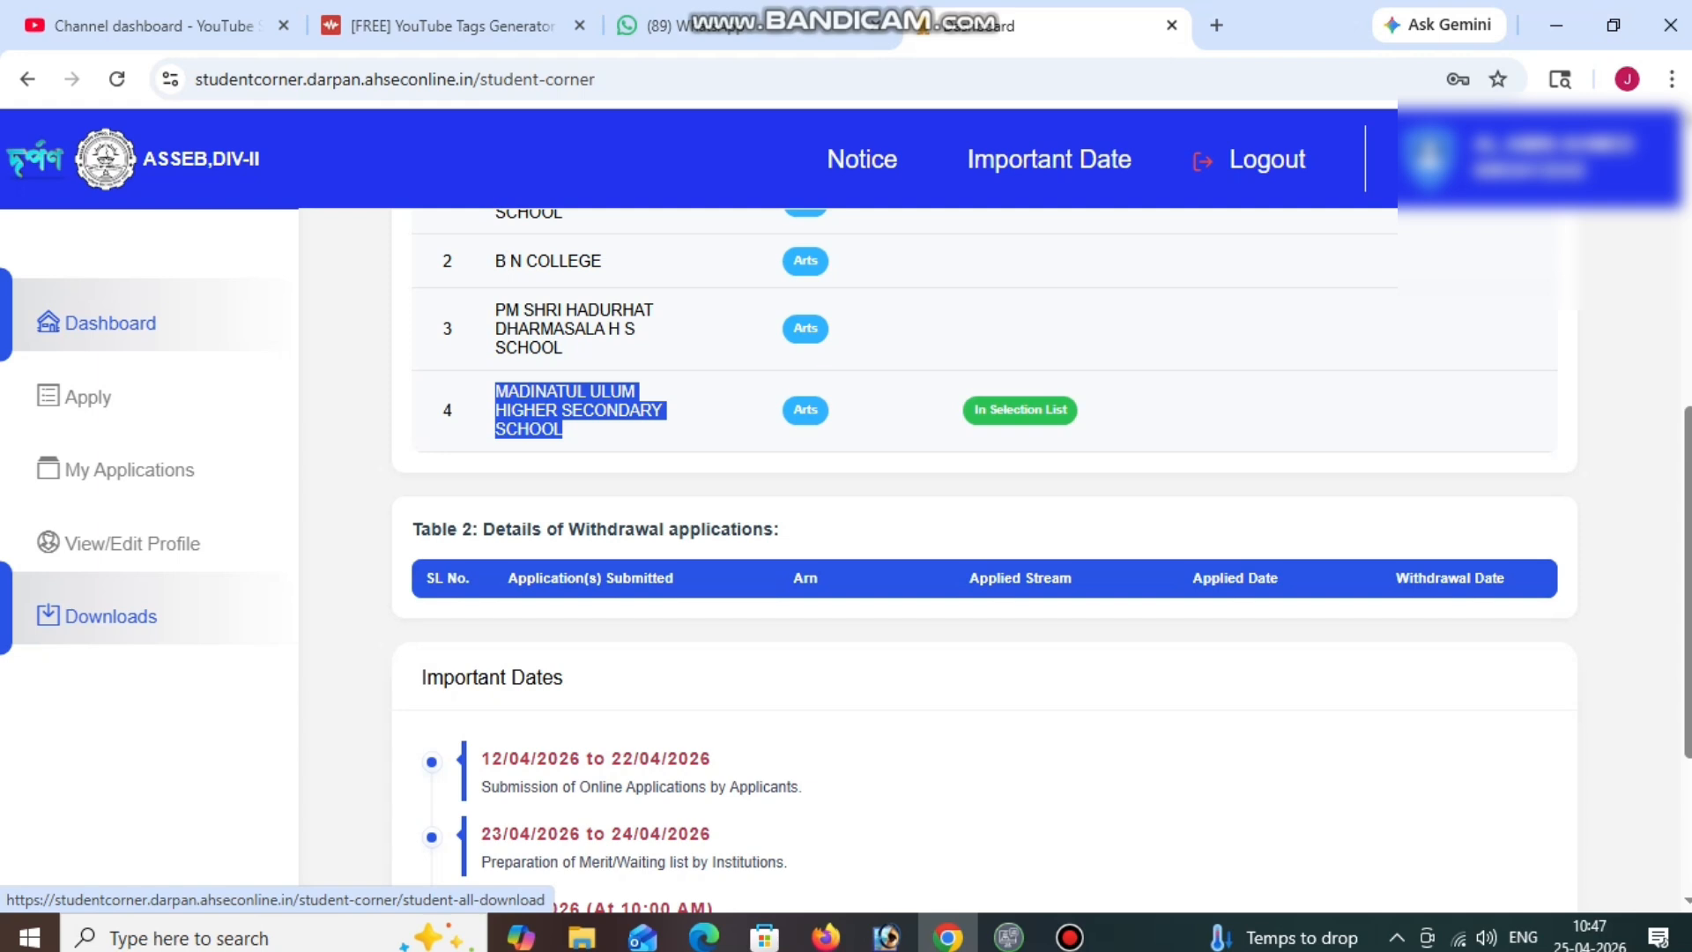
From Downloads, open the Registration Form PDF in a new tab, then return to the dashboard tab.
{"action": "left_click", "coordinate": [110, 616]}
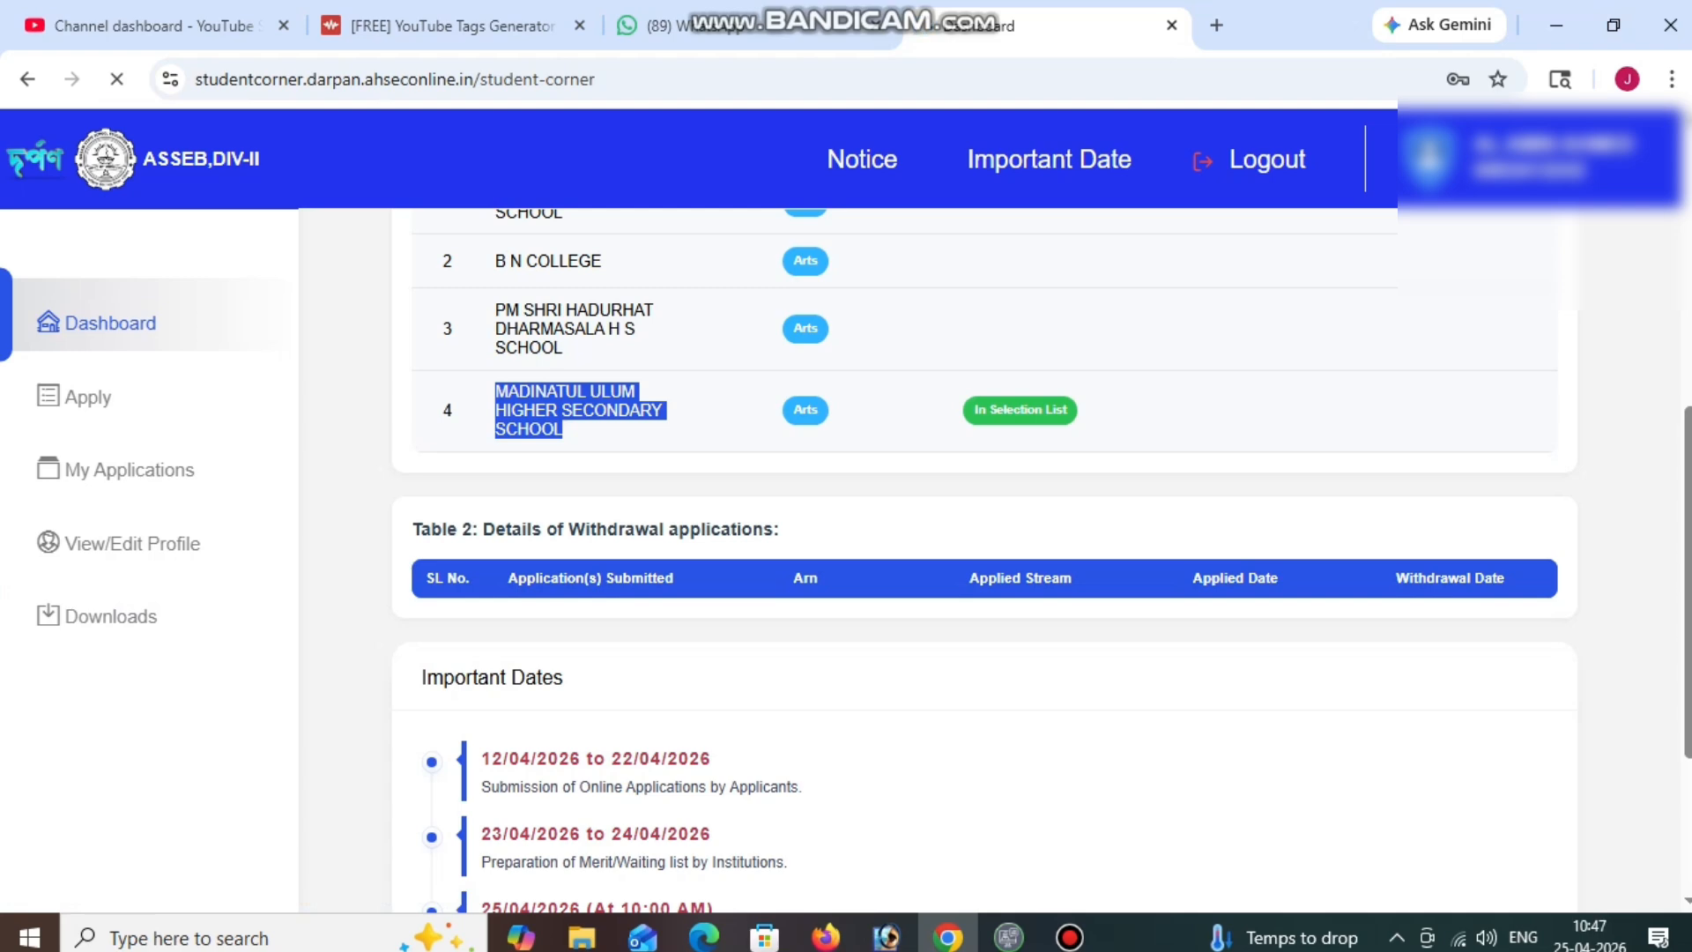
{"action": "scroll", "coordinate": [985, 562], "scroll_direction": "up", "scroll_amount": 2}
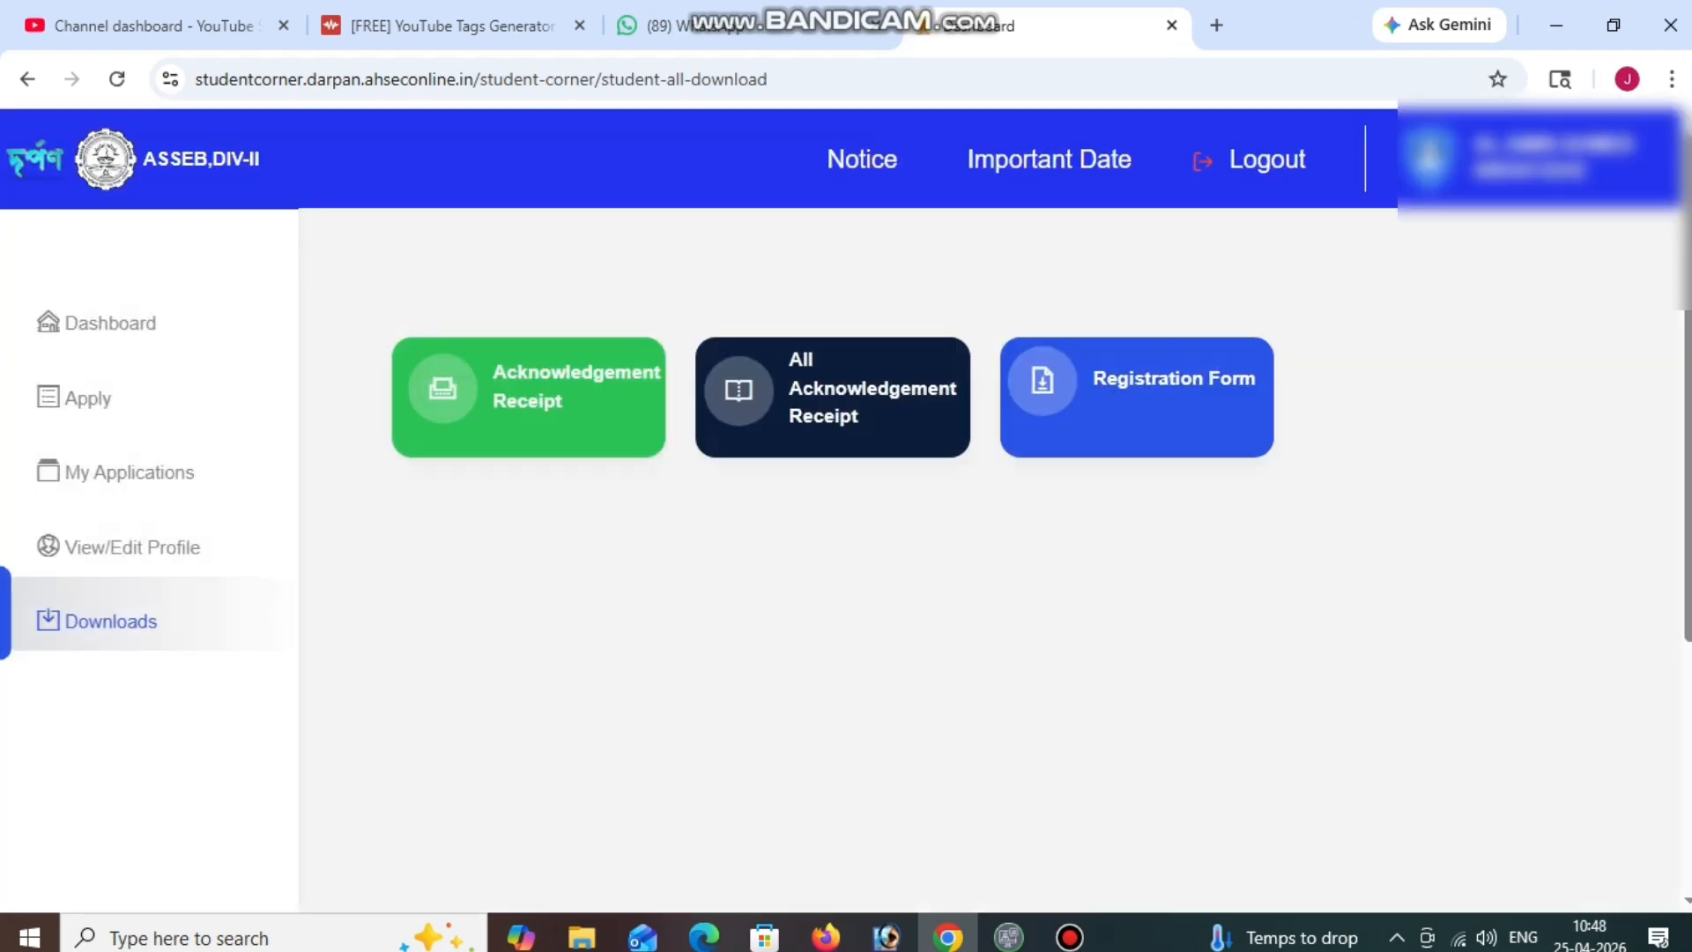
{"action": "left_click", "coordinate": [1137, 396]}
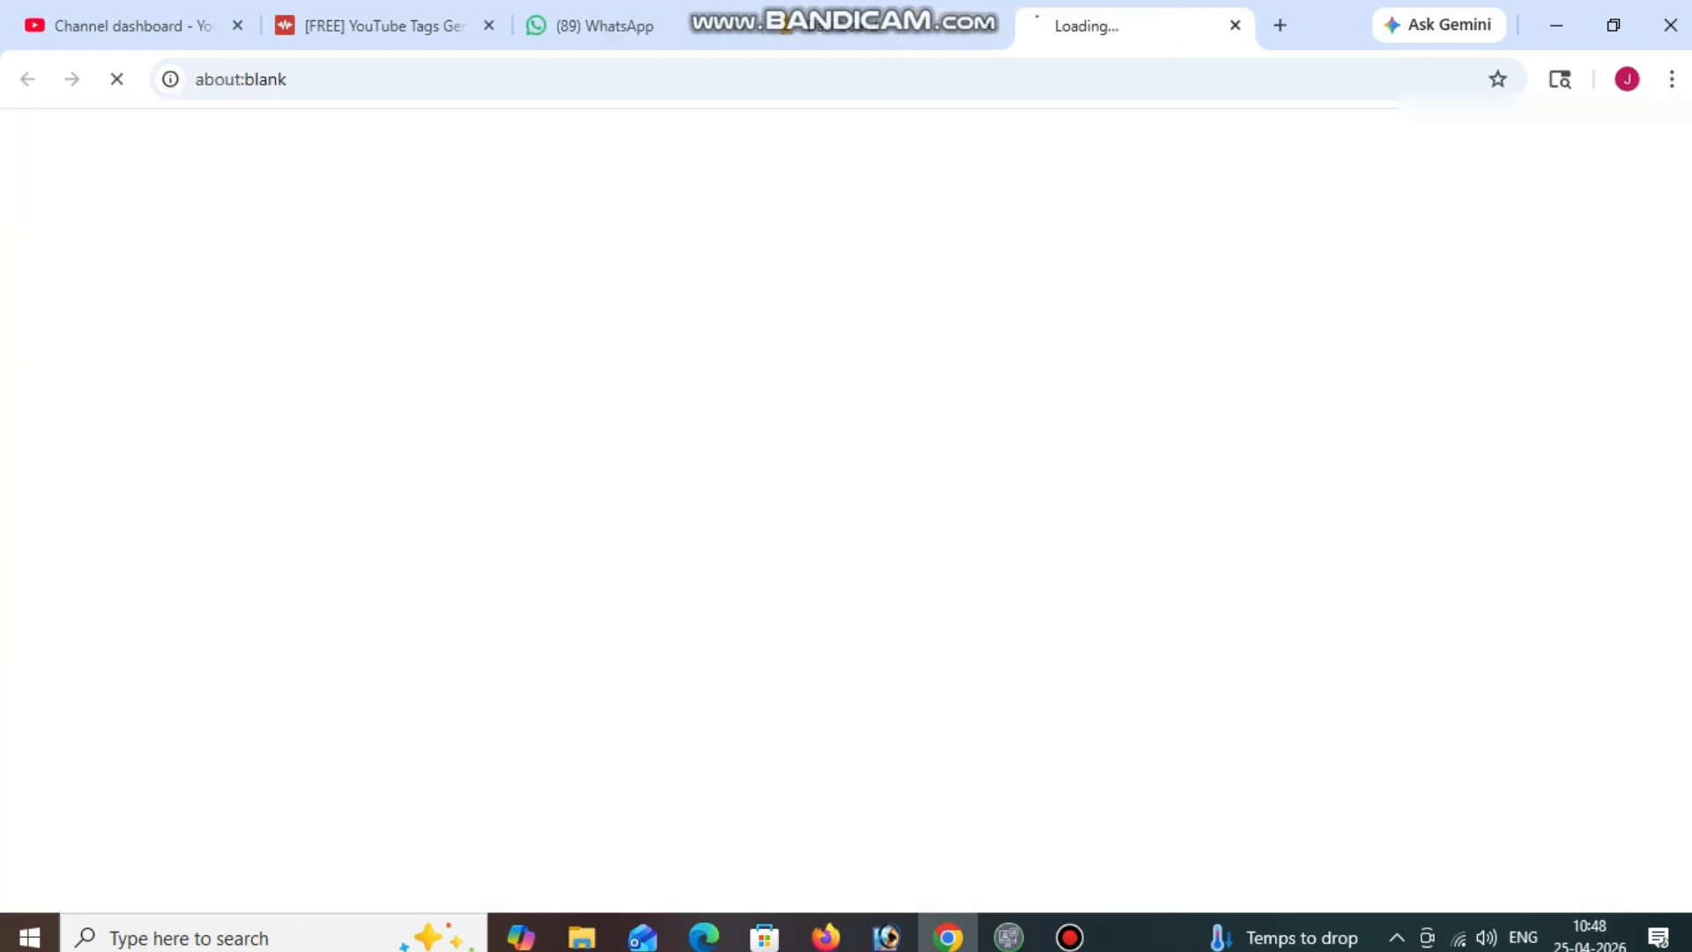
{"action": "left_click", "coordinate": [884, 25]}
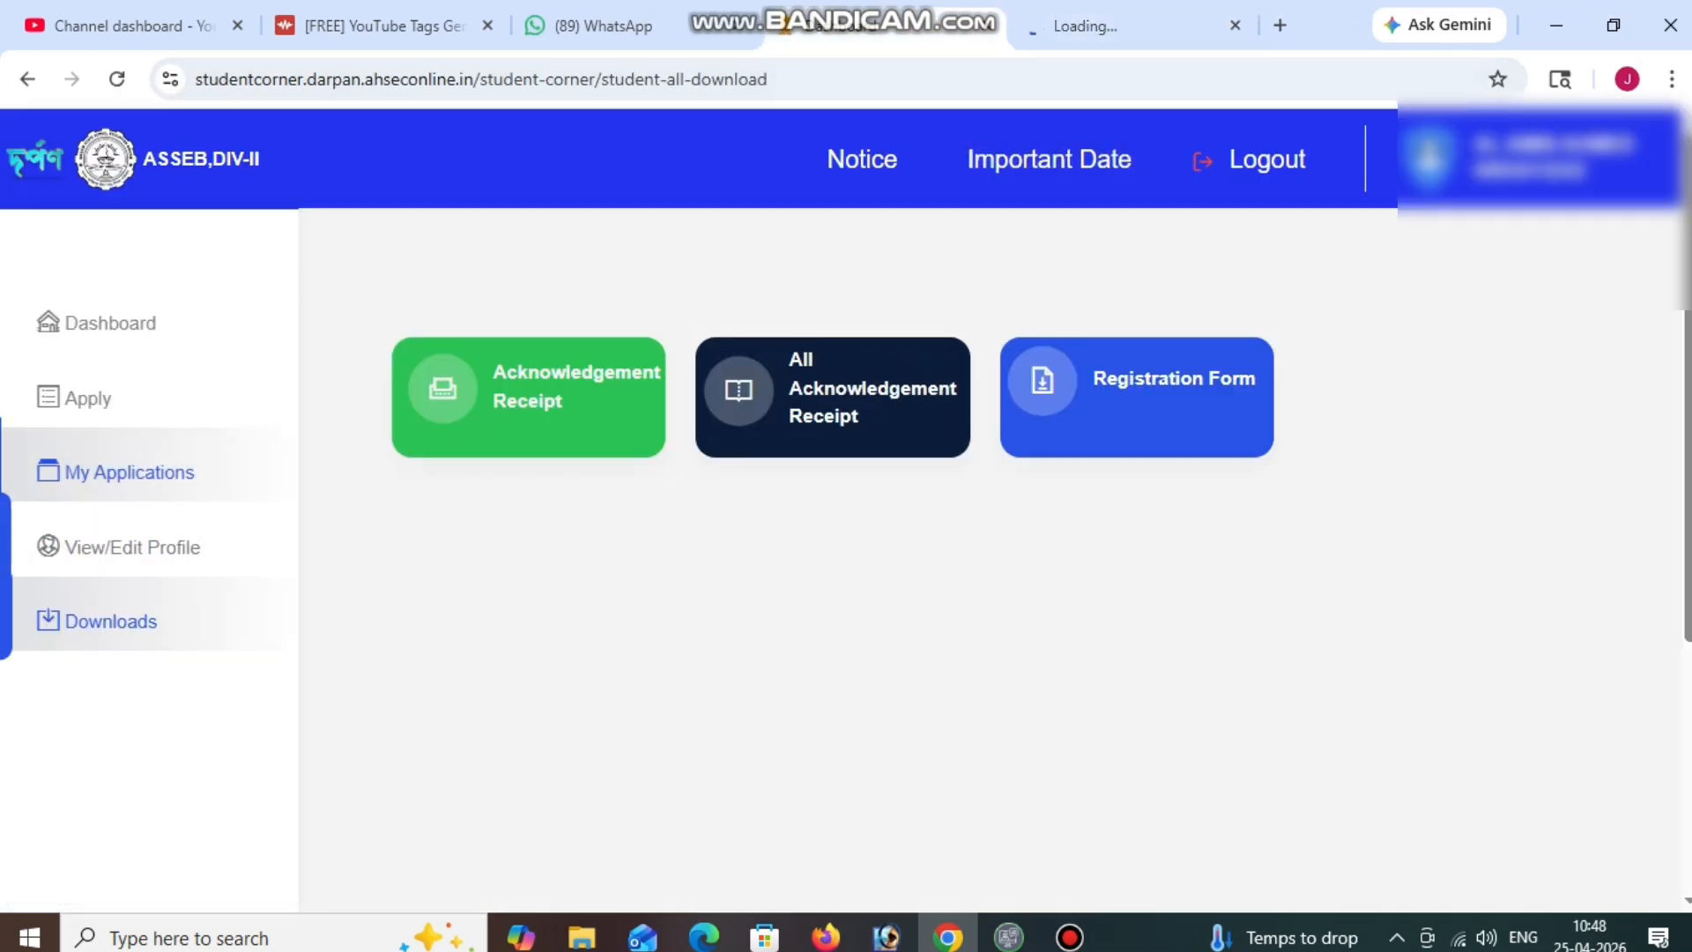
{"action": "left_click", "coordinate": [1129, 26]}
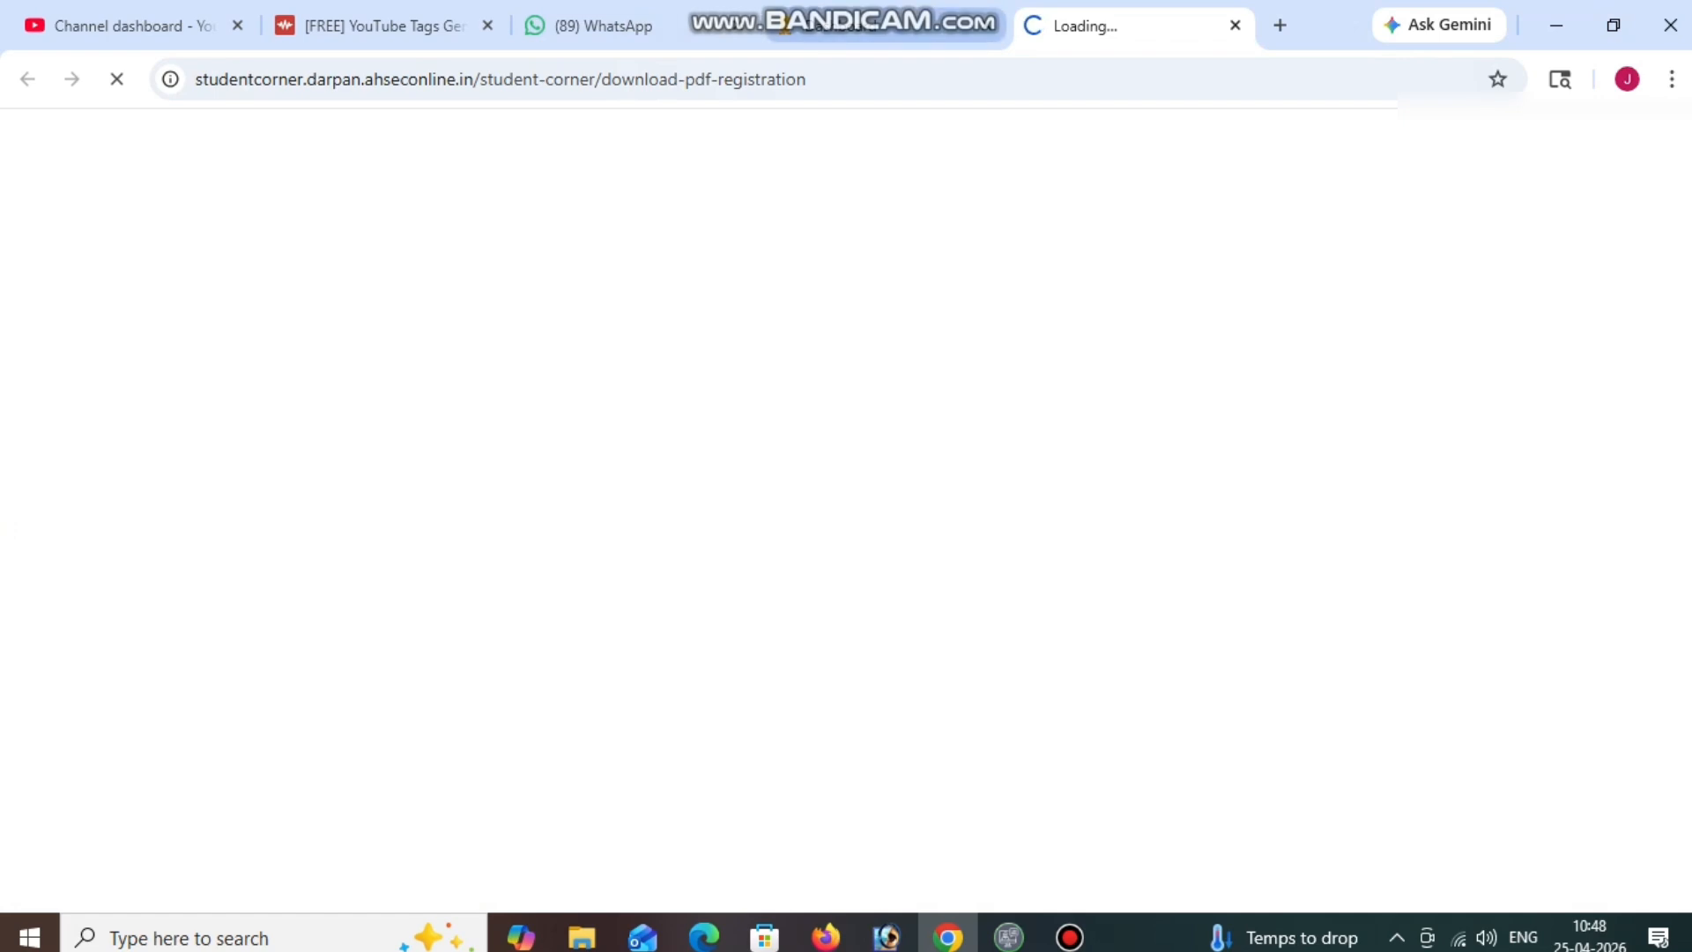
{"action": "left_click", "coordinate": [884, 26]}
Check the Madinatul Ulum admission offer in My Applications, then open the View/Edit Profile page.
{"action": "left_click", "coordinate": [129, 472]}
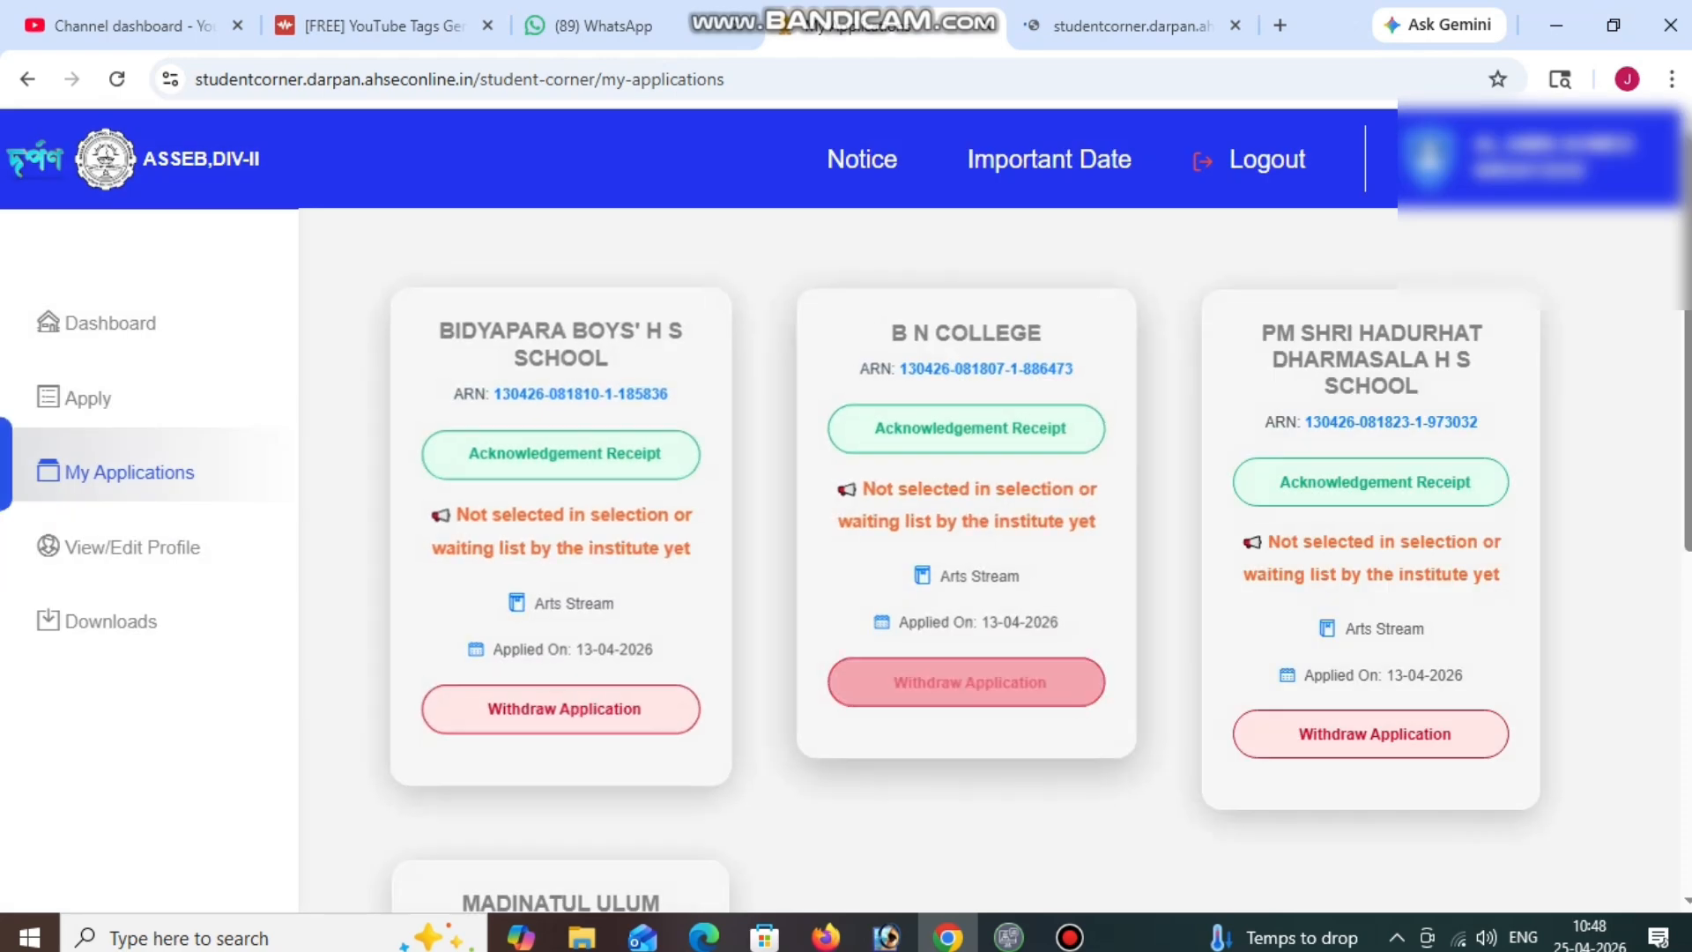
{"action": "scroll", "coordinate": [1371, 511], "scroll_direction": "down", "scroll_amount": 2}
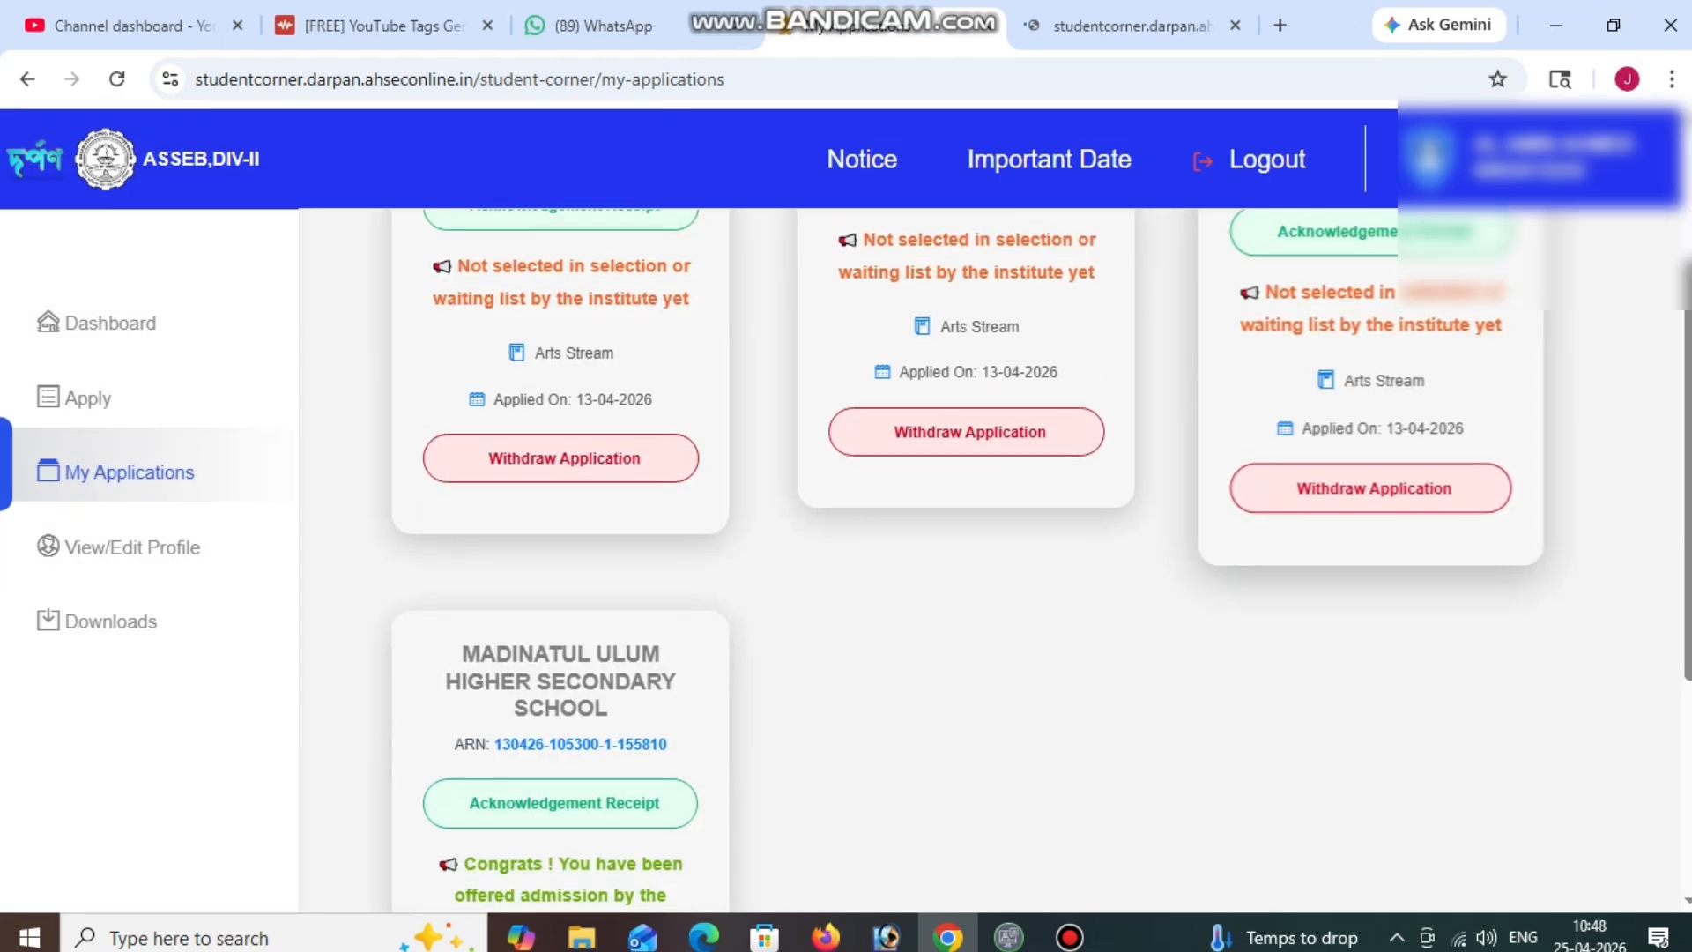
{"action": "scroll", "coordinate": [1372, 511], "scroll_direction": "up", "scroll_amount": 2}
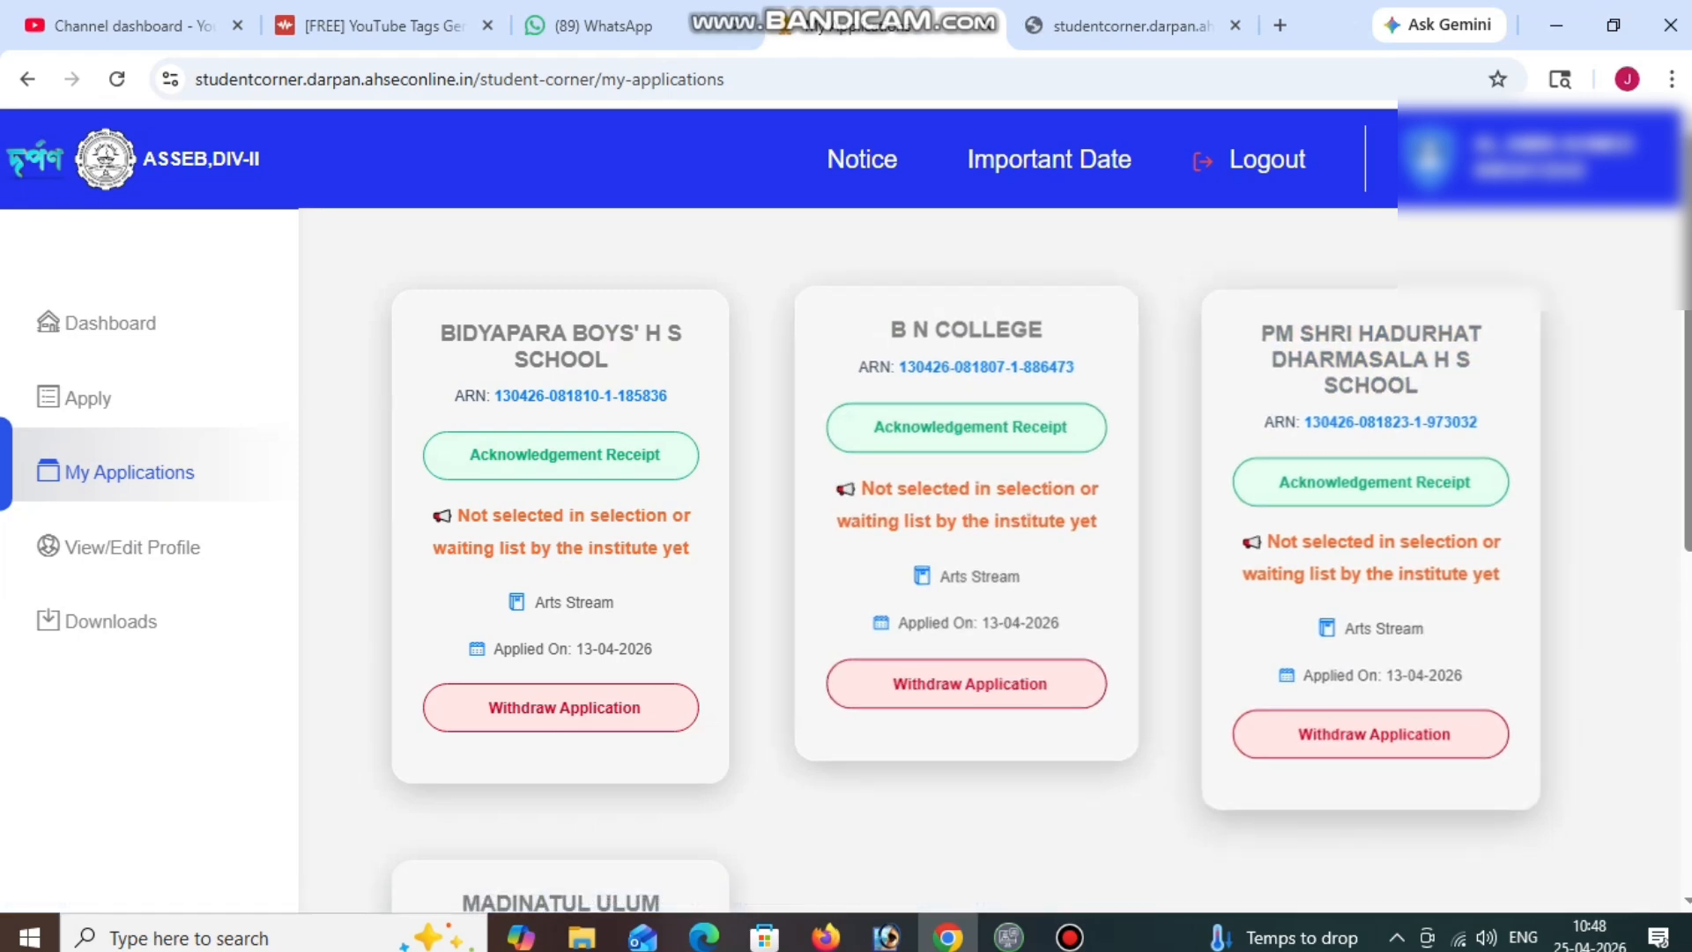
{"action": "scroll", "coordinate": [995, 547], "scroll_direction": "down", "scroll_amount": 4}
{"action": "scroll", "coordinate": [995, 547], "scroll_direction": "down", "scroll_amount": 3}
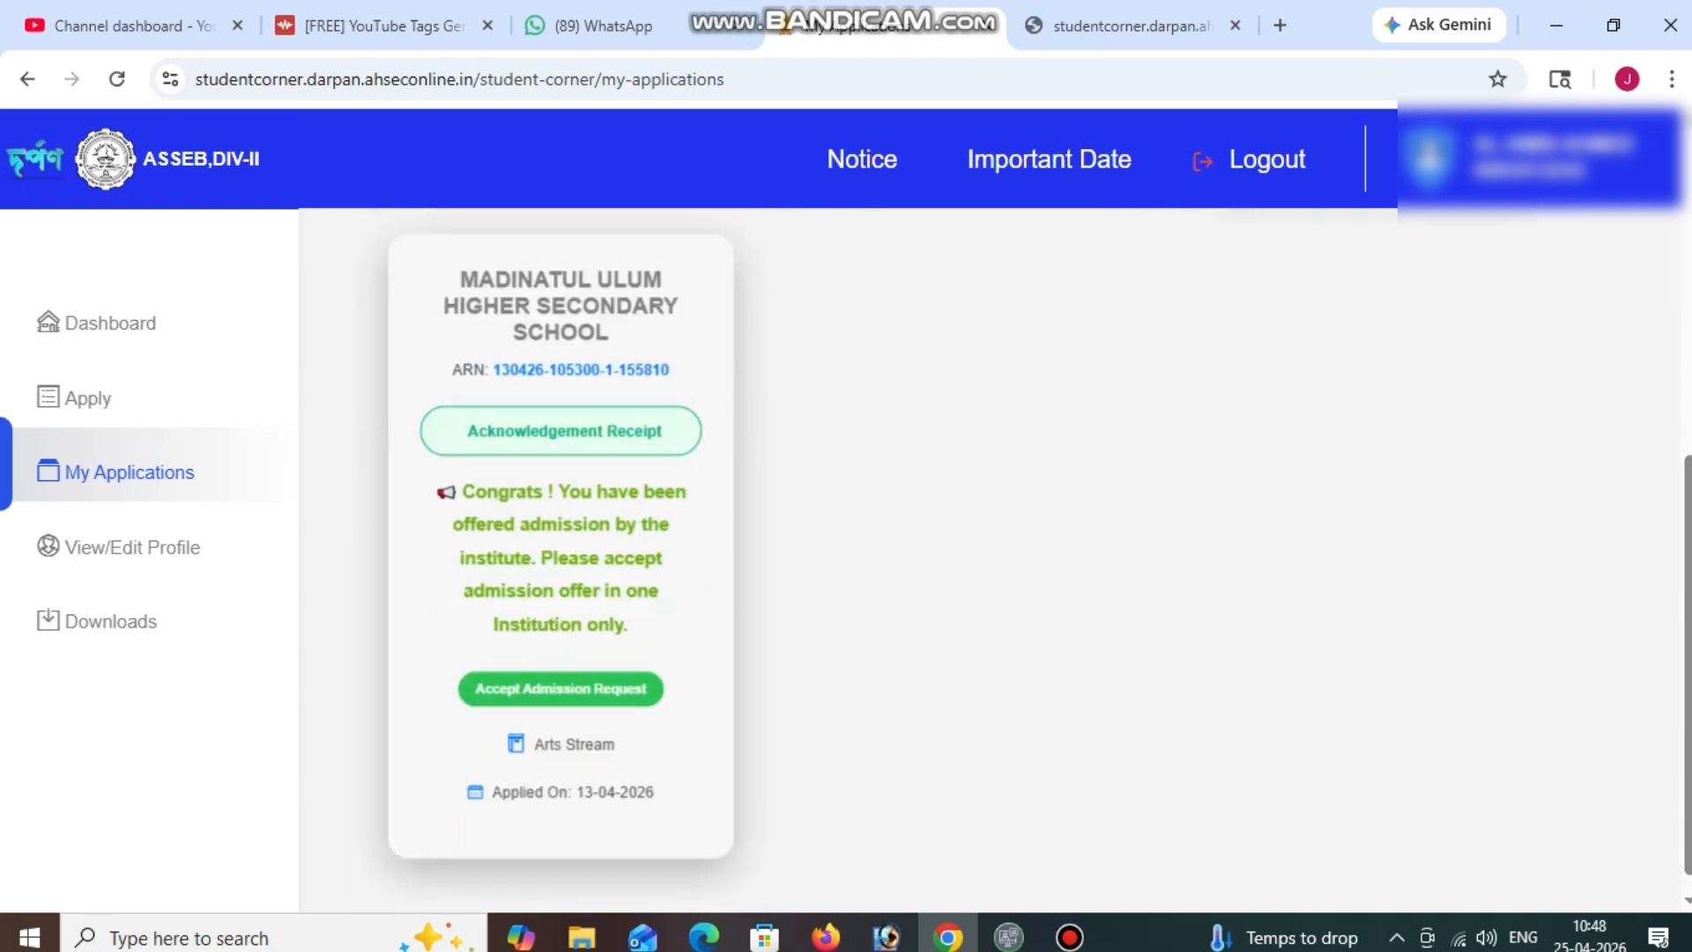
{"action": "scroll", "coordinate": [995, 546], "scroll_direction": "up", "scroll_amount": 7}
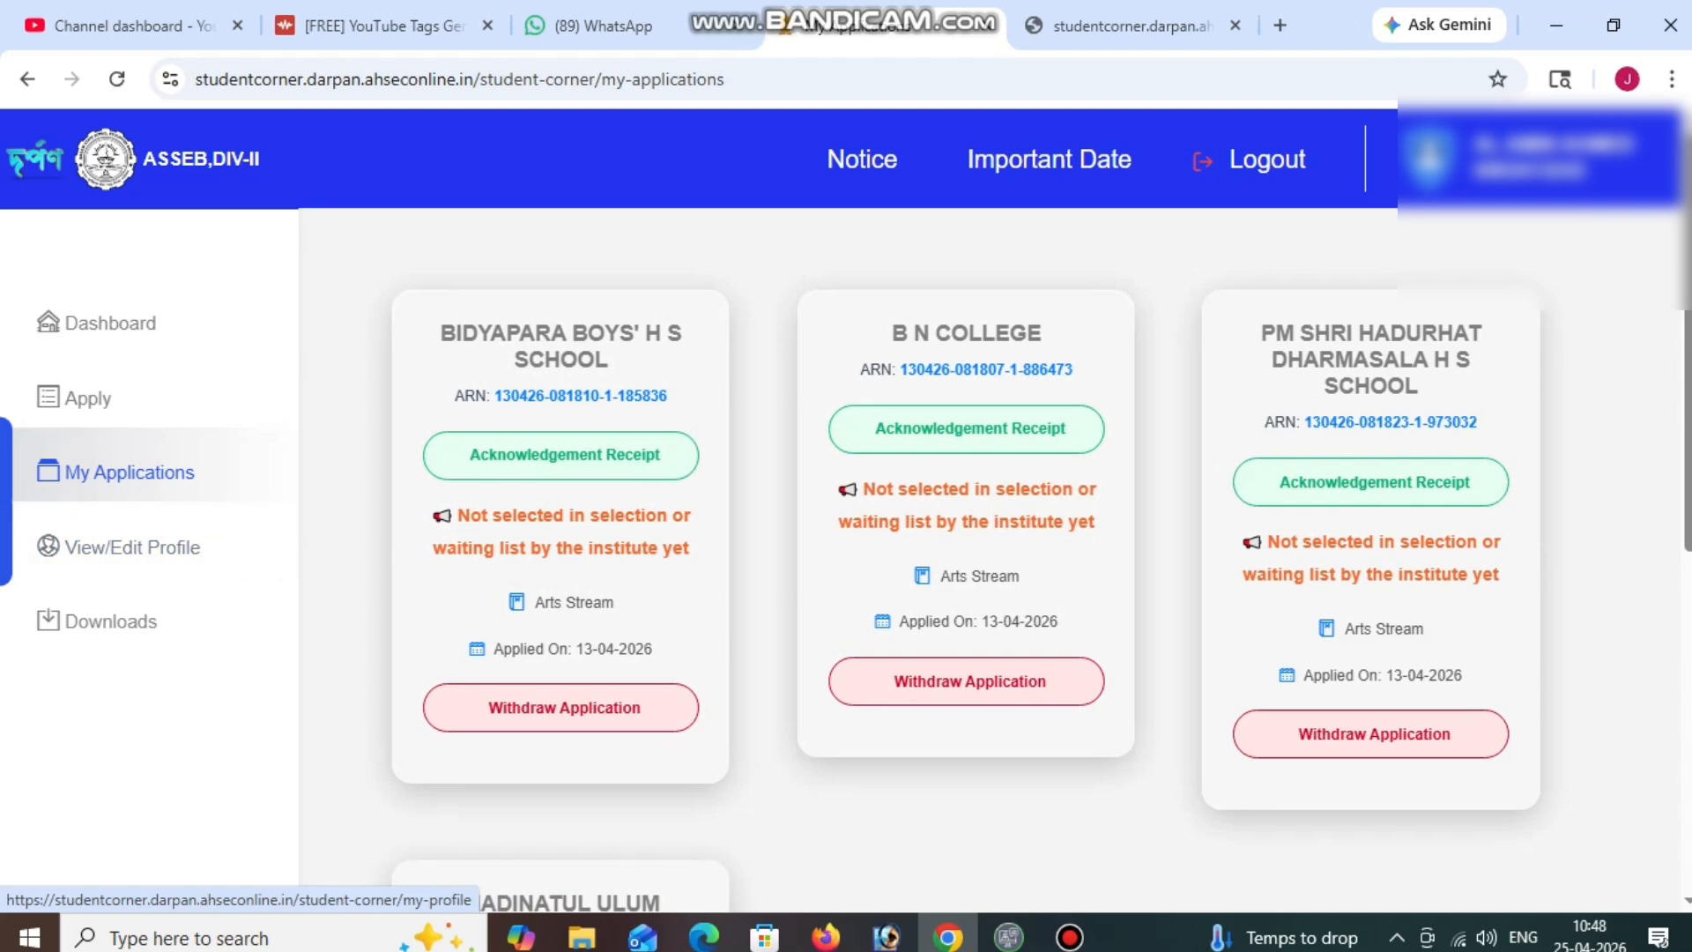
{"action": "scroll", "coordinate": [1034, 559], "scroll_direction": "down", "scroll_amount": 4}
{"action": "scroll", "coordinate": [1034, 559], "scroll_direction": "down", "scroll_amount": 1}
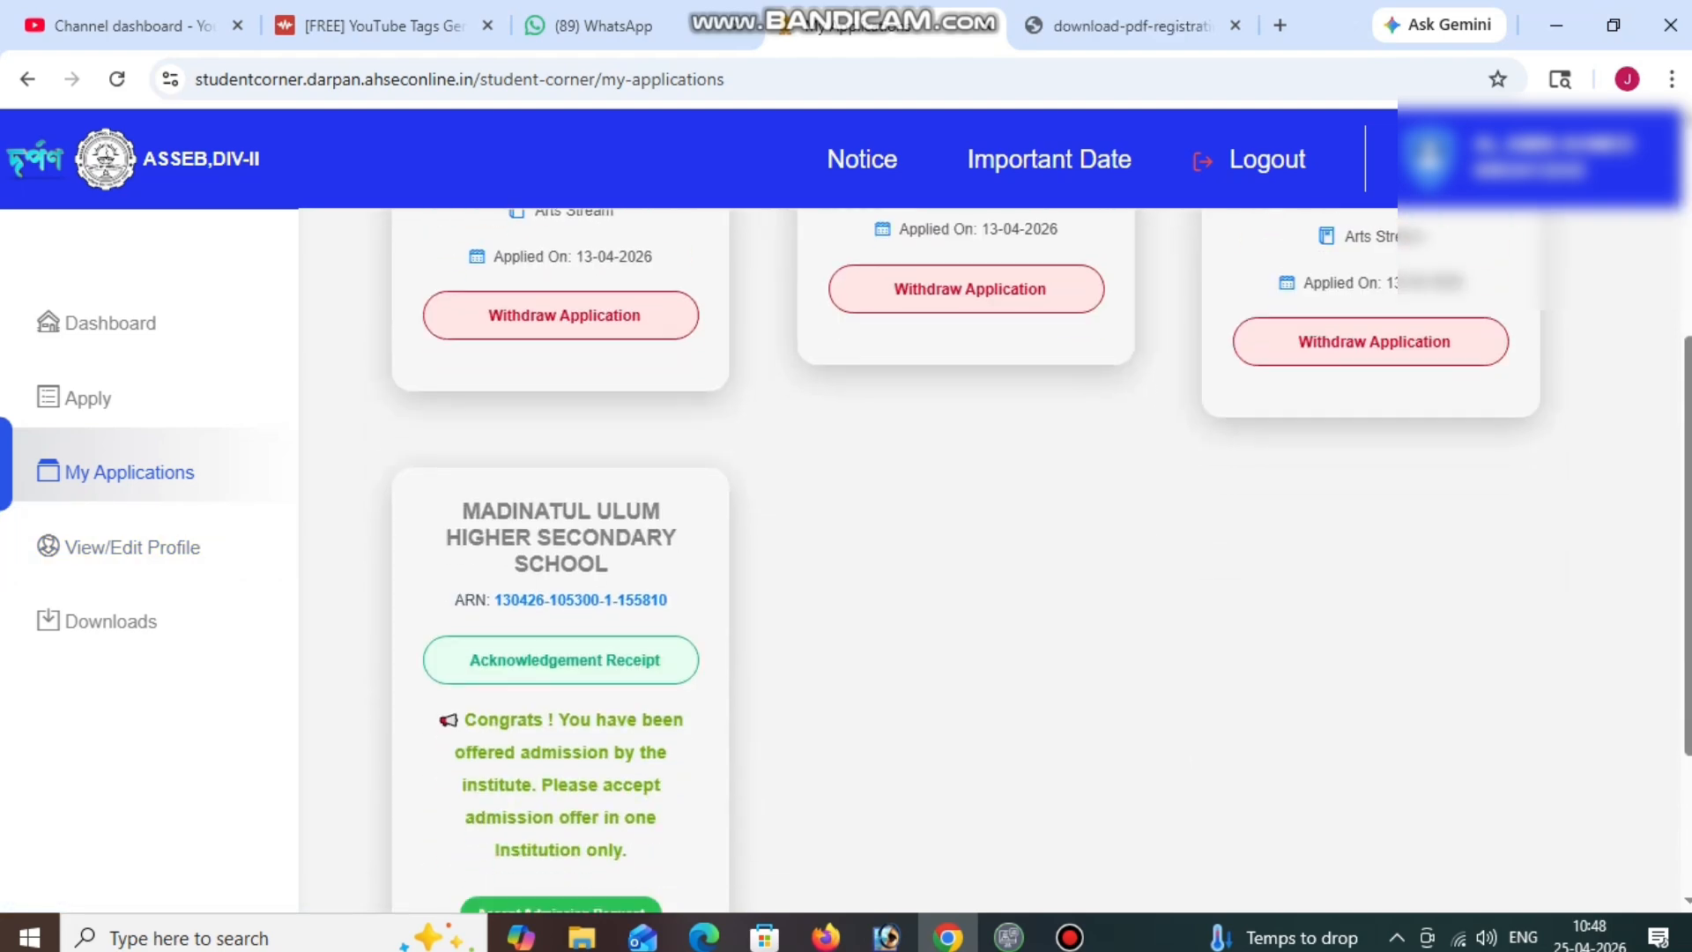
{"action": "scroll", "coordinate": [1035, 558], "scroll_direction": "up", "scroll_amount": 3}
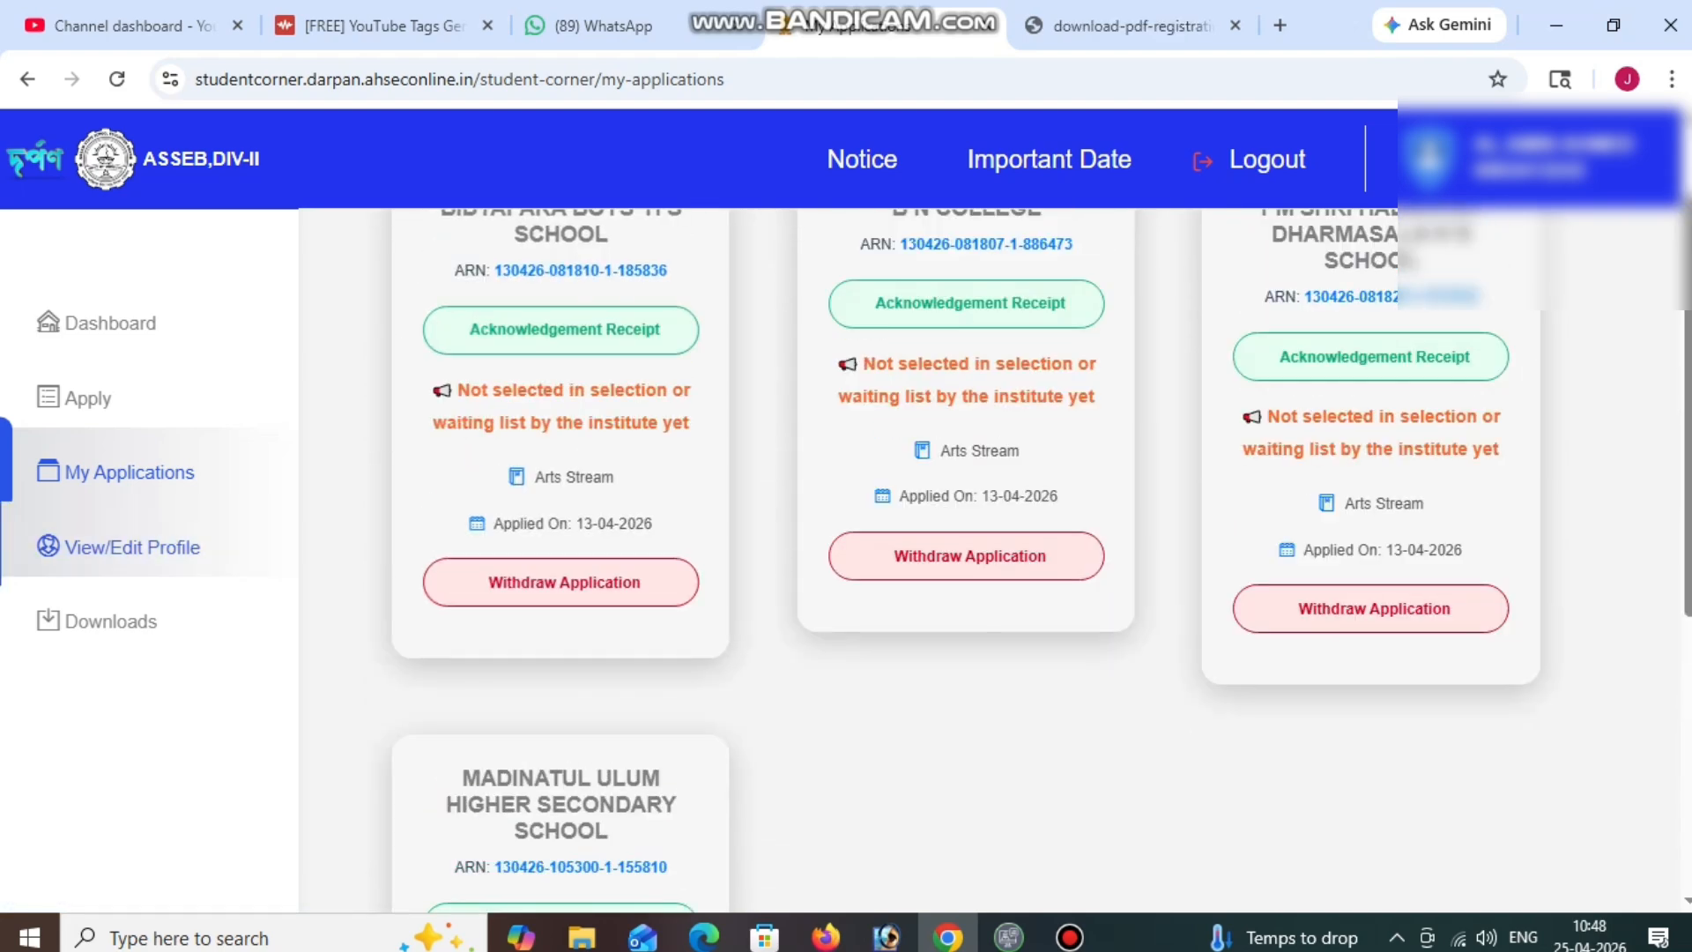
{"action": "left_click", "coordinate": [132, 547]}
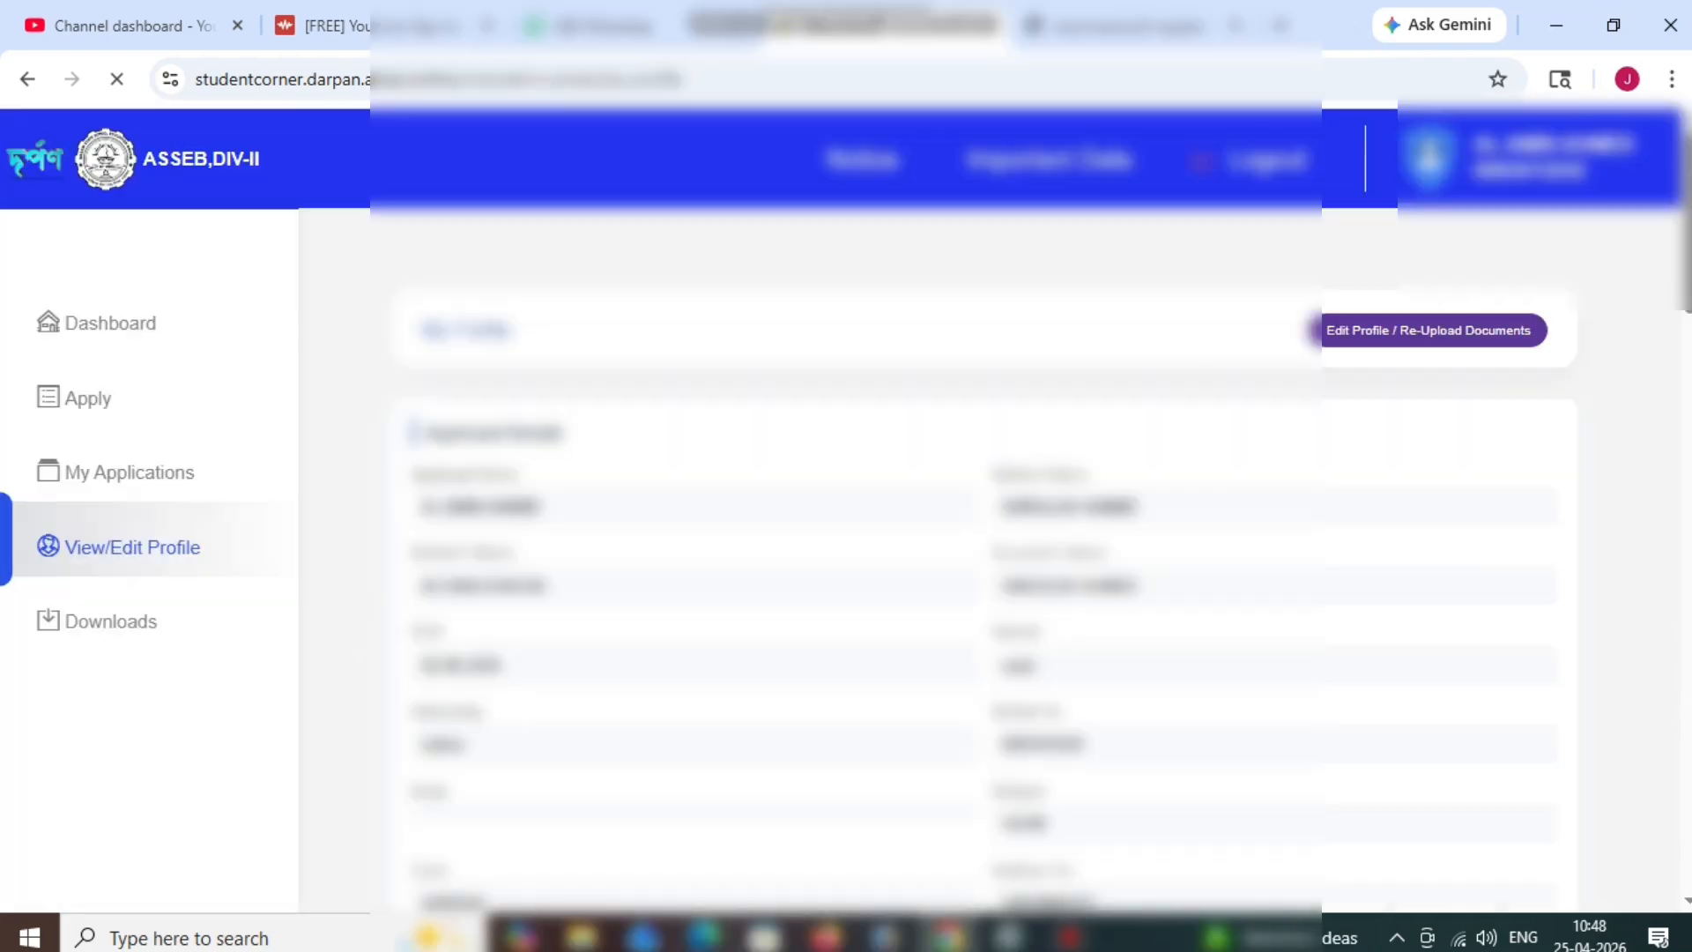
Scroll through the student's profile details, then go to Downloads listing receipts and the Registration Form.
{"action": "scroll", "coordinate": [969, 529], "scroll_direction": "down", "scroll_amount": 5}
{"action": "scroll", "coordinate": [969, 529], "scroll_direction": "down", "scroll_amount": 15}
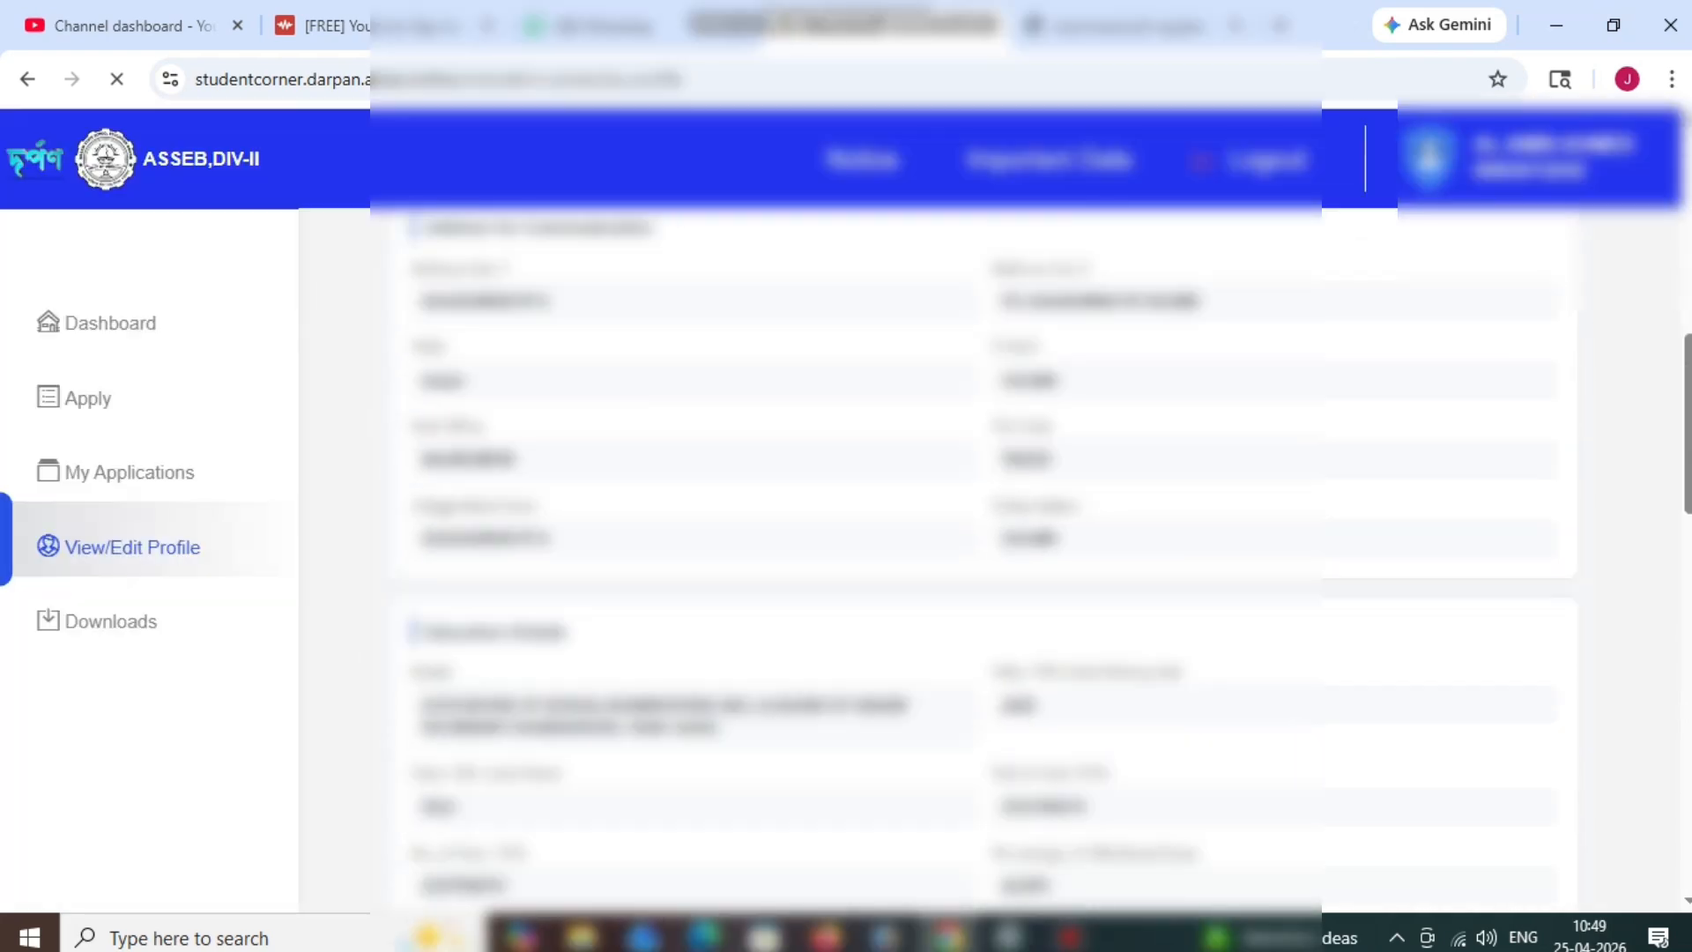
{"action": "scroll", "coordinate": [970, 529], "scroll_direction": "down", "scroll_amount": 4}
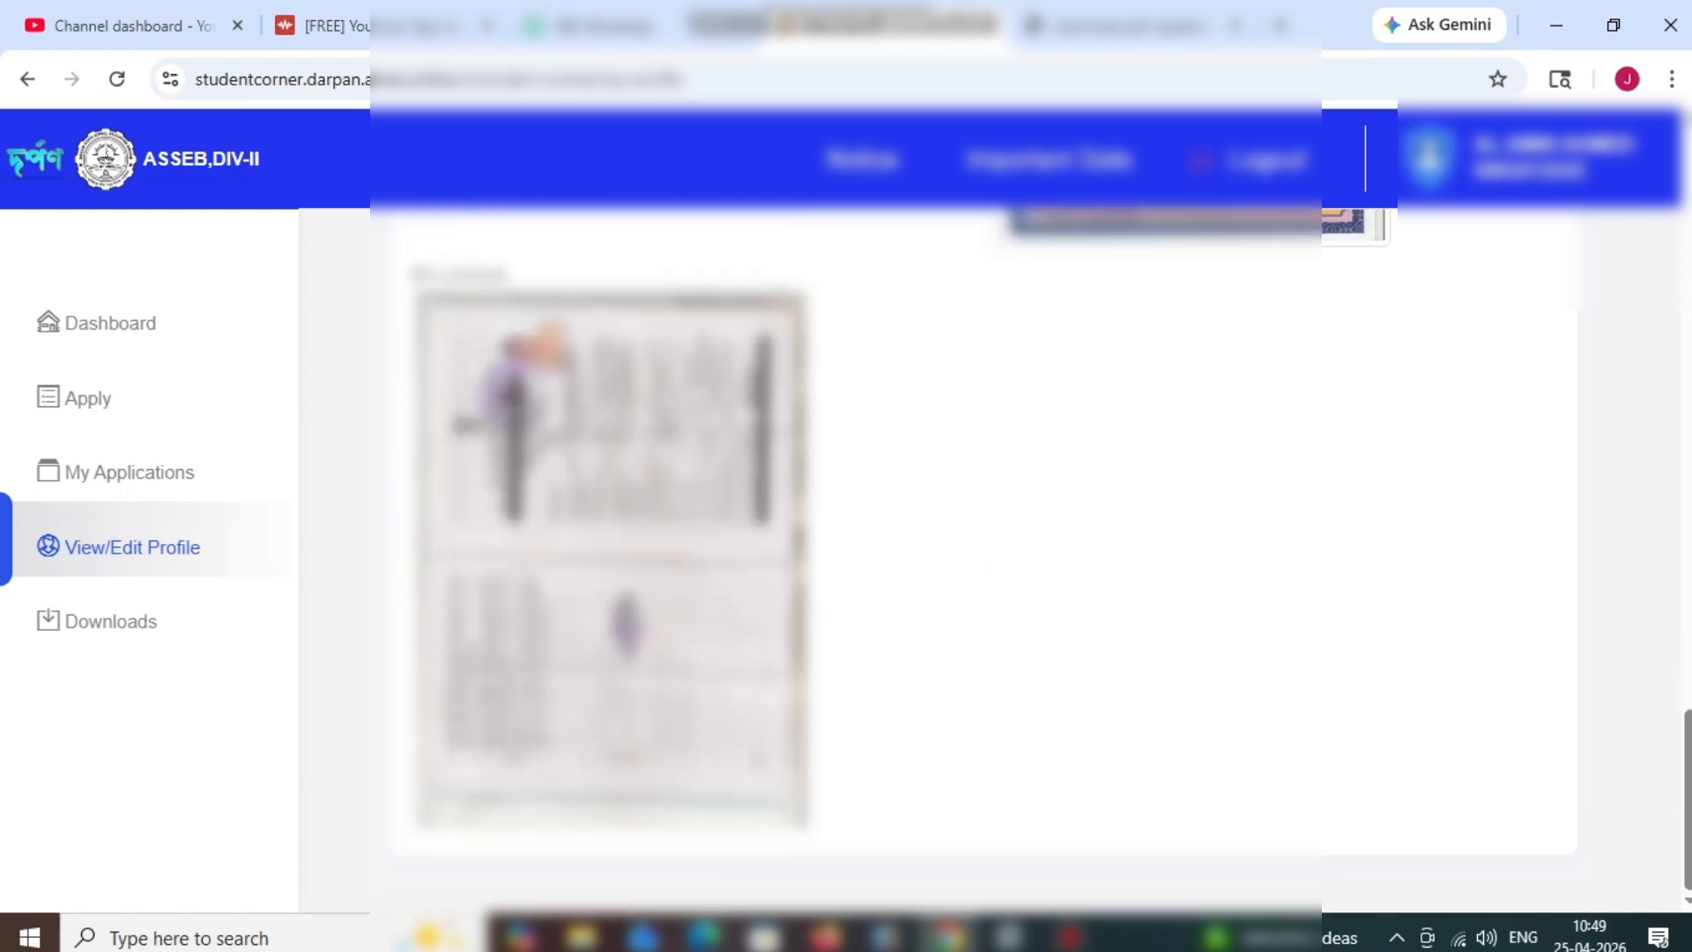
{"action": "scroll", "coordinate": [969, 529], "scroll_direction": "up", "scroll_amount": 7}
{"action": "scroll", "coordinate": [969, 529], "scroll_direction": "up", "scroll_amount": 6}
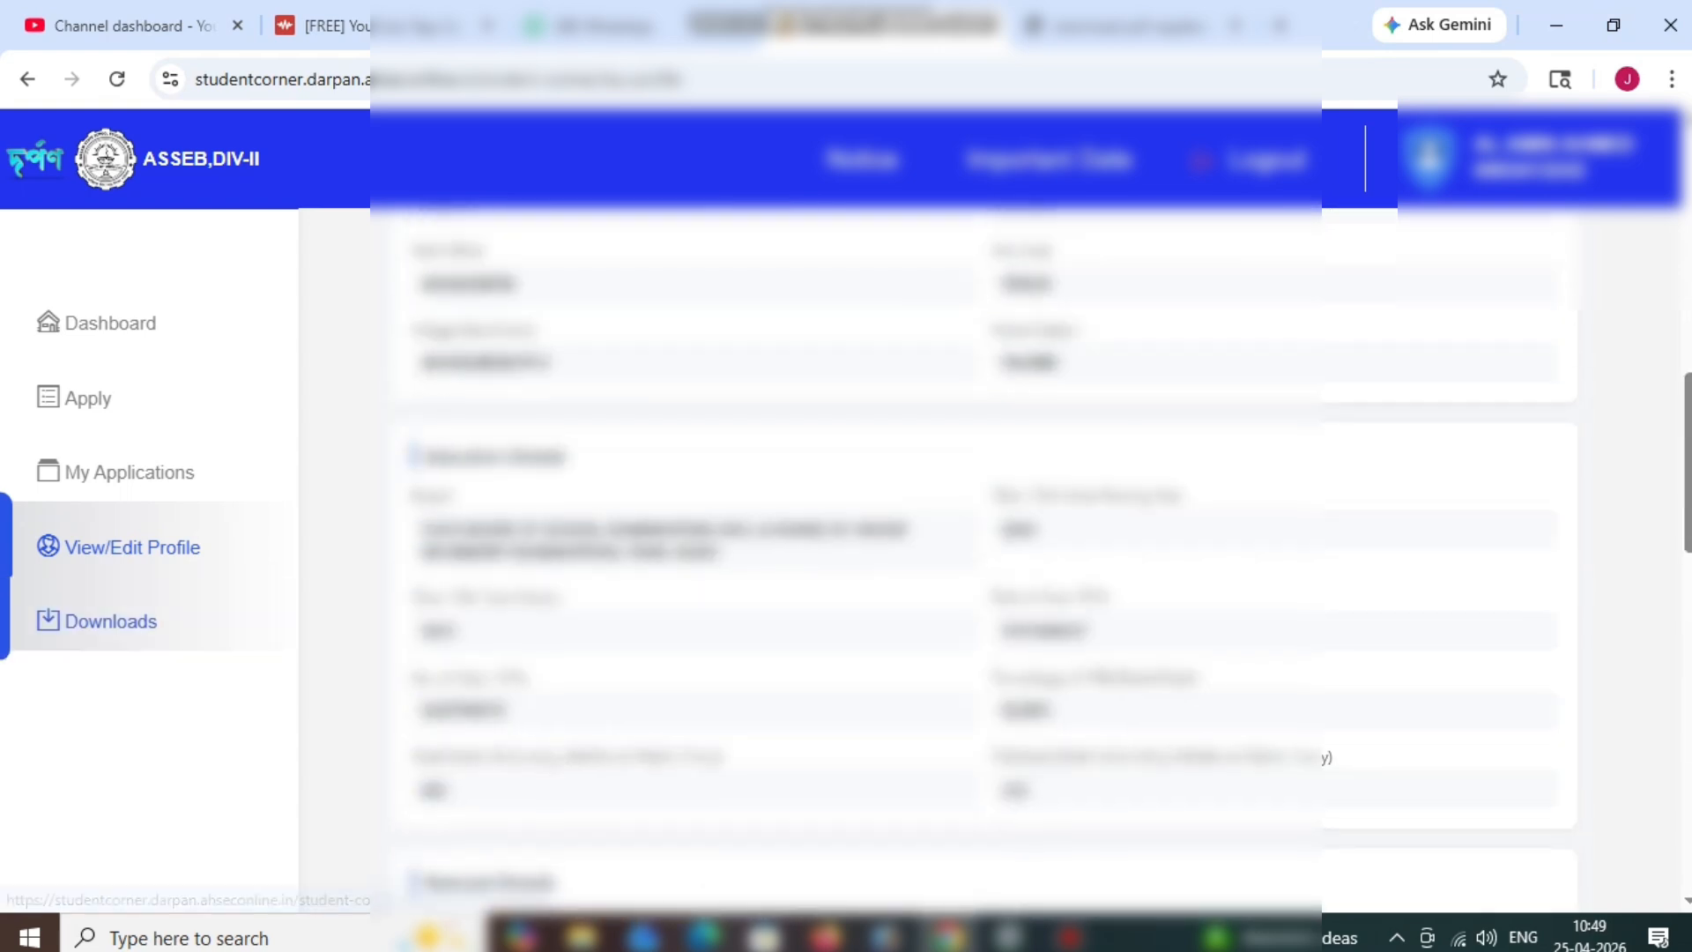
{"action": "left_click", "coordinate": [111, 622]}
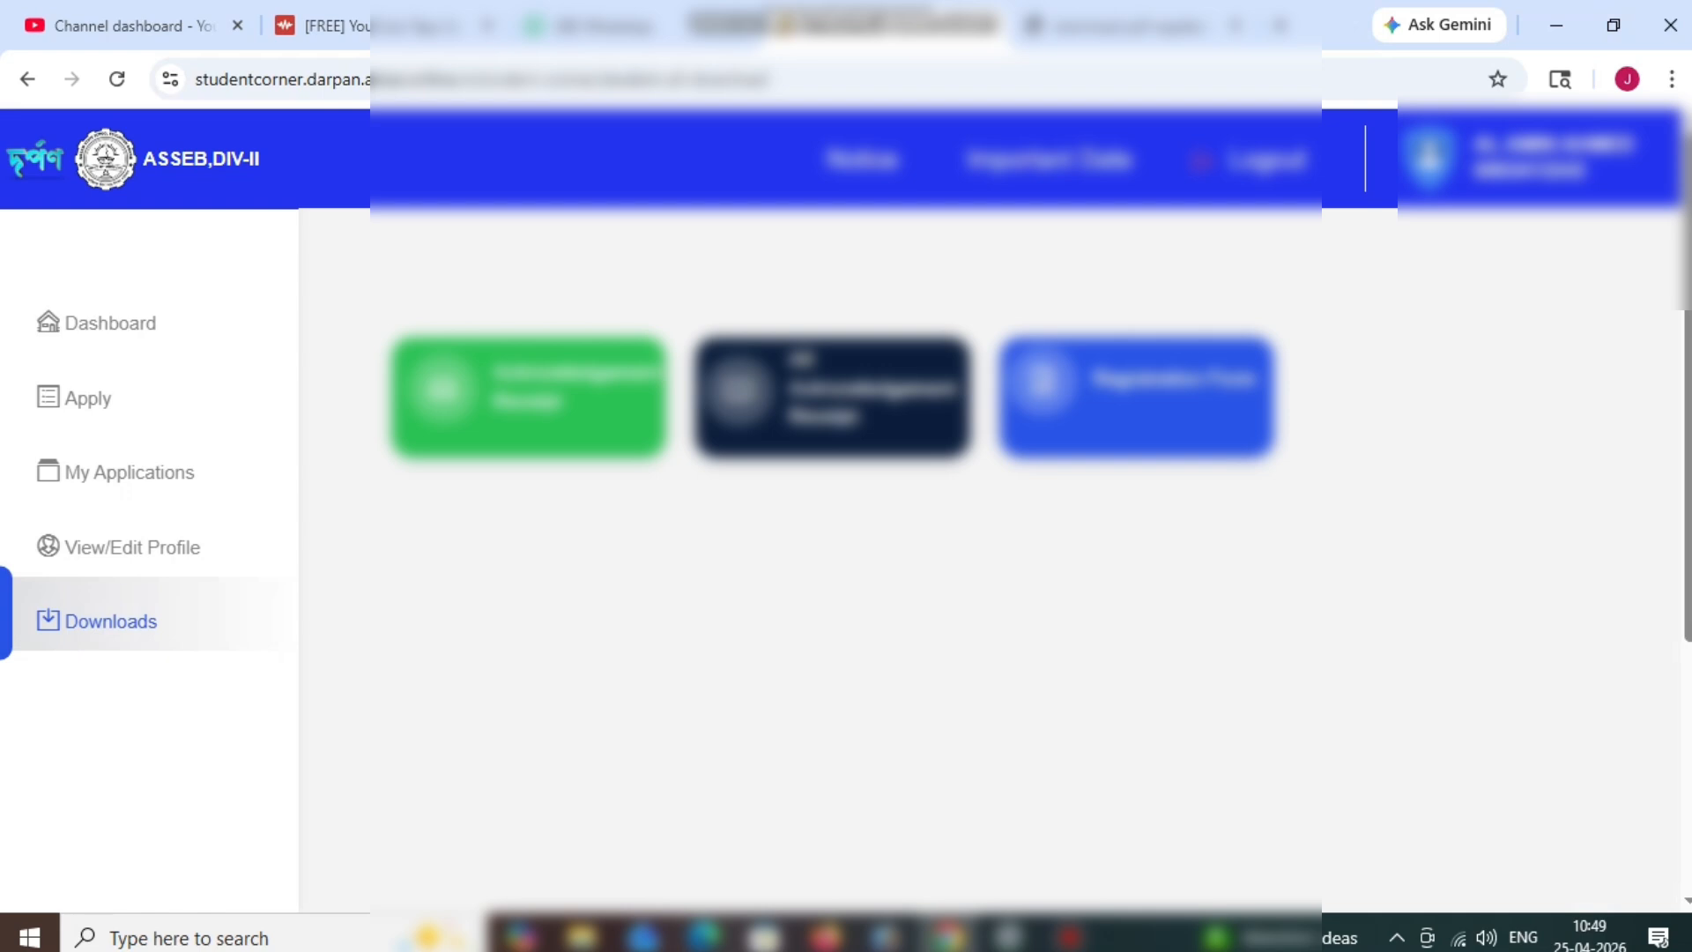
Skim down the Registration Form PDF, then return to the My Applications list on the portal.
{"action": "left_click", "coordinate": [1133, 26]}
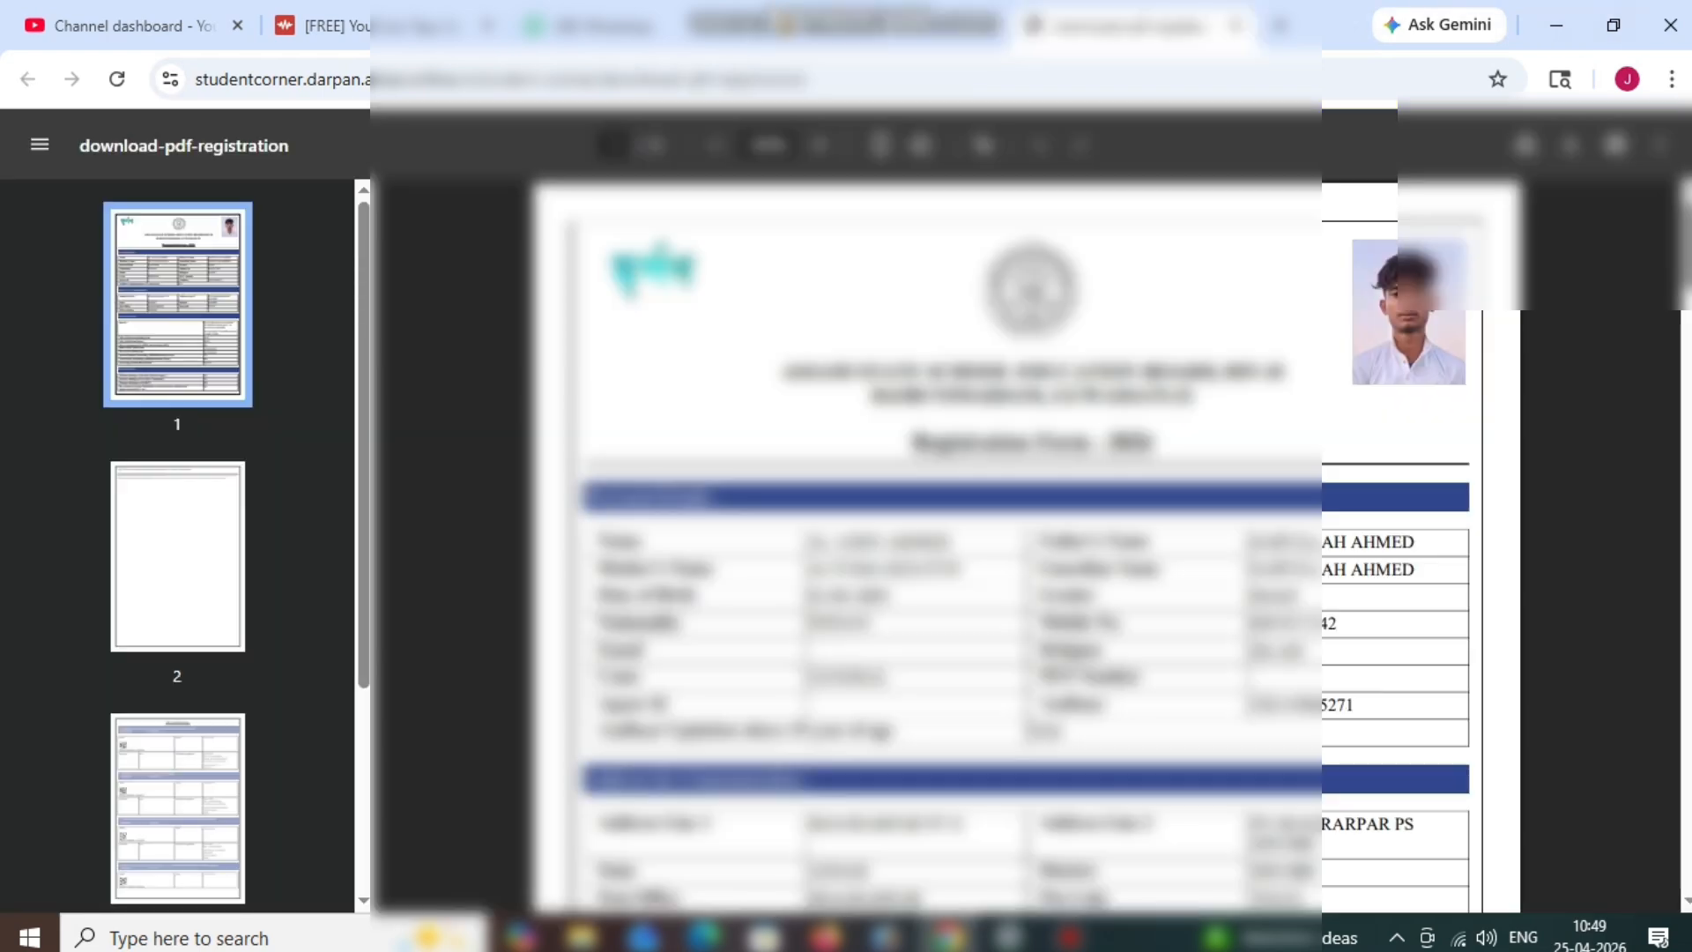
{"action": "scroll", "coordinate": [934, 546], "scroll_direction": "down", "scroll_amount": 10}
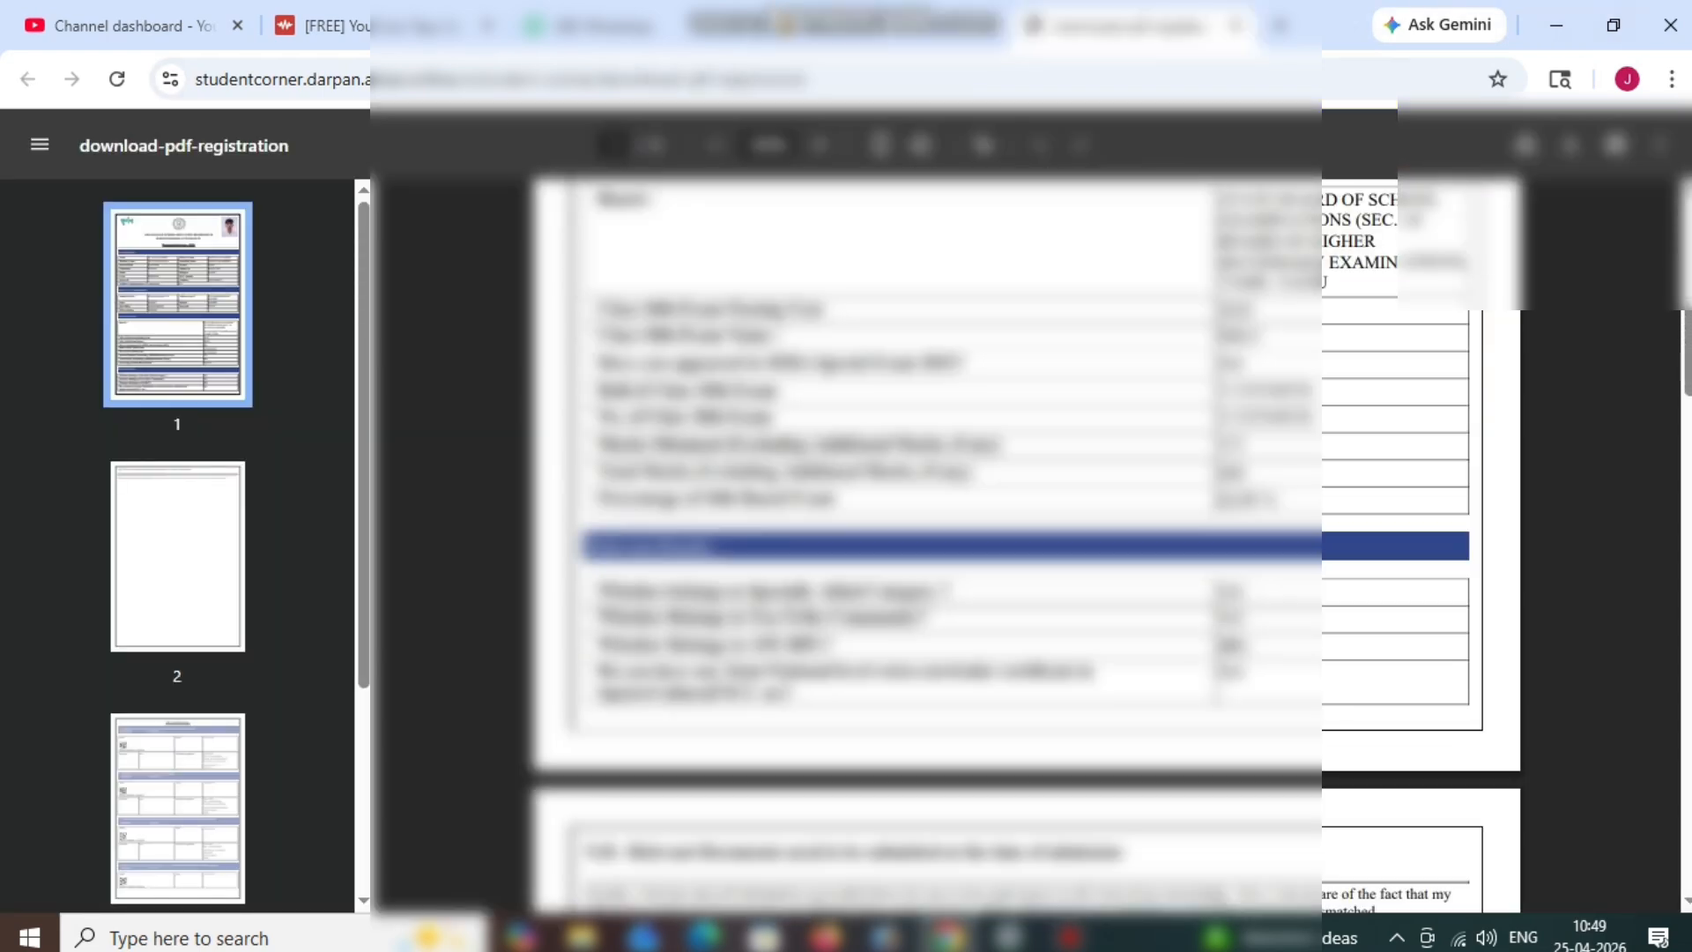
{"action": "scroll", "coordinate": [934, 547], "scroll_direction": "down", "scroll_amount": 5}
{"action": "left_click", "coordinate": [891, 26]}
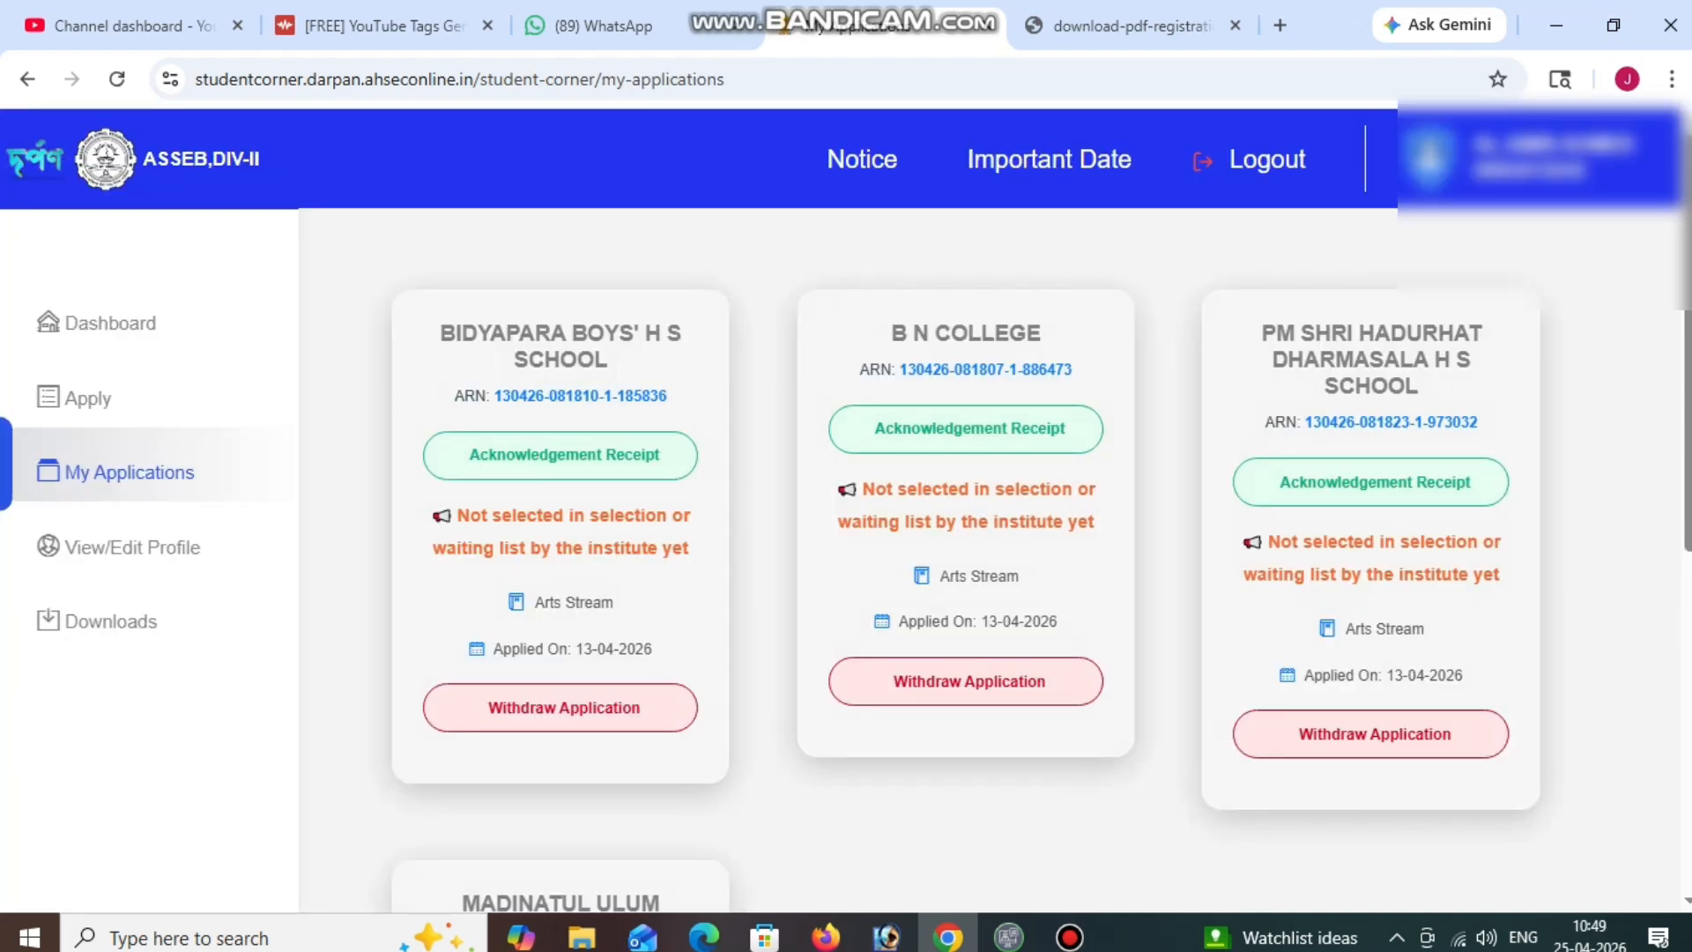
Scroll down to the MADINATUL ULUM offer card, then bring back the four-page Registration Form - 2026 PDF.
{"action": "scroll", "coordinate": [994, 559], "scroll_direction": "down", "scroll_amount": 7}
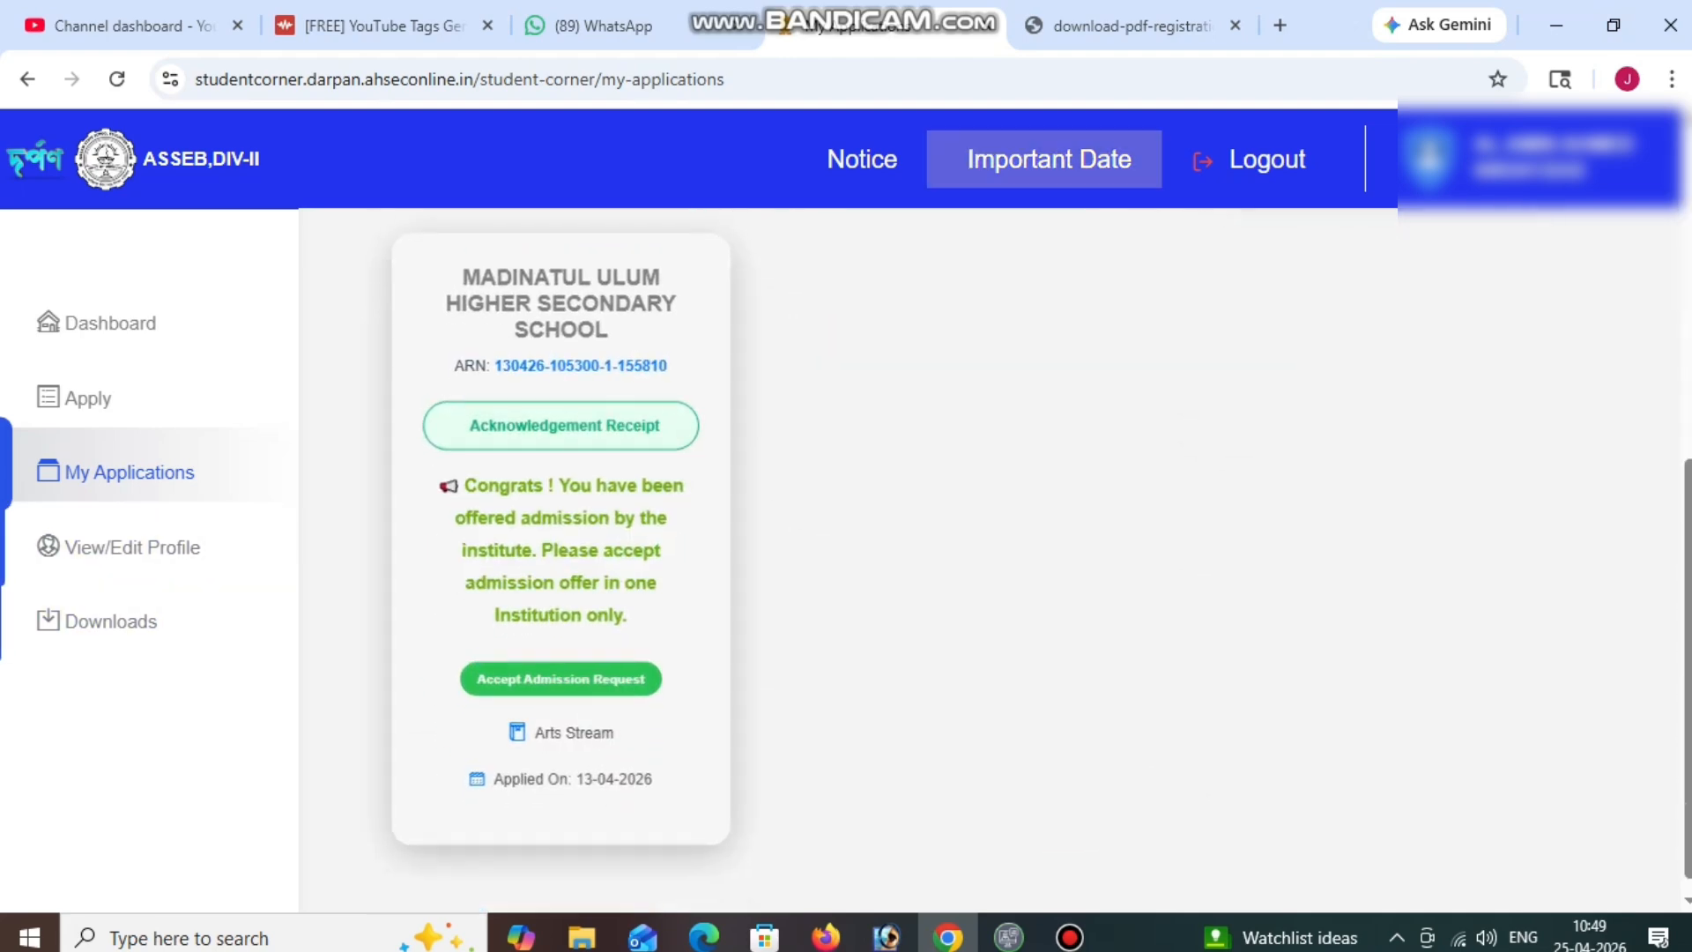
{"action": "left_click", "coordinate": [1124, 25]}
{"action": "left_click", "coordinate": [847, 26]}
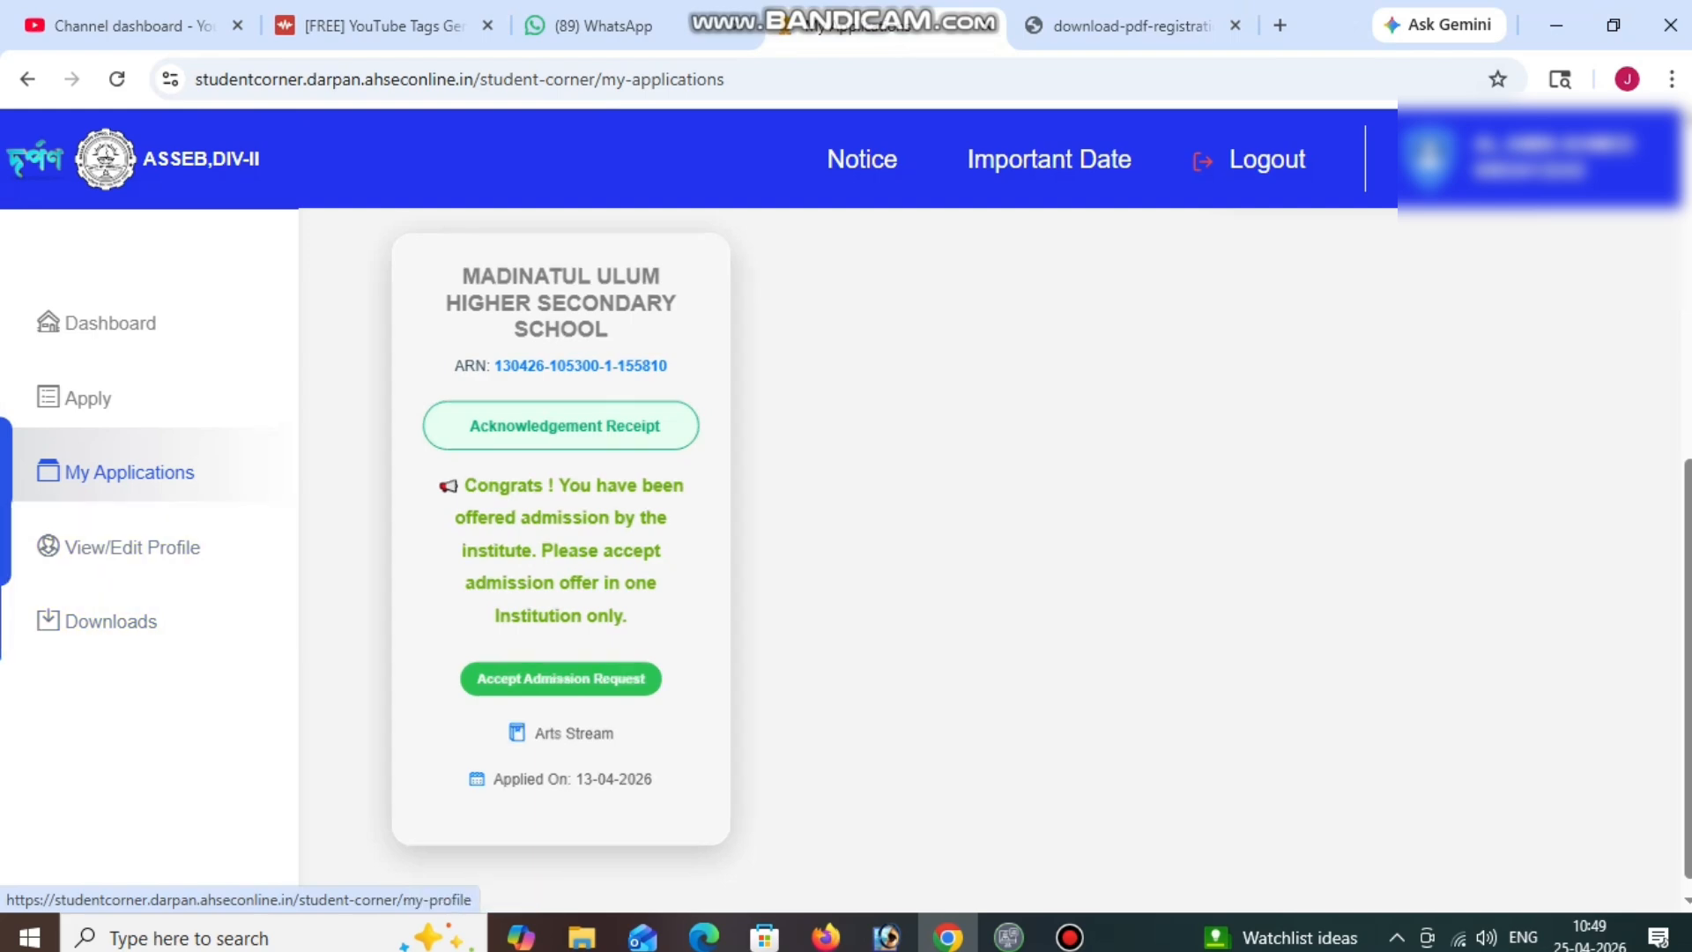
{"action": "left_click", "coordinate": [1124, 26]}
{"action": "scroll", "coordinate": [1027, 546], "scroll_direction": "up", "scroll_amount": 10}
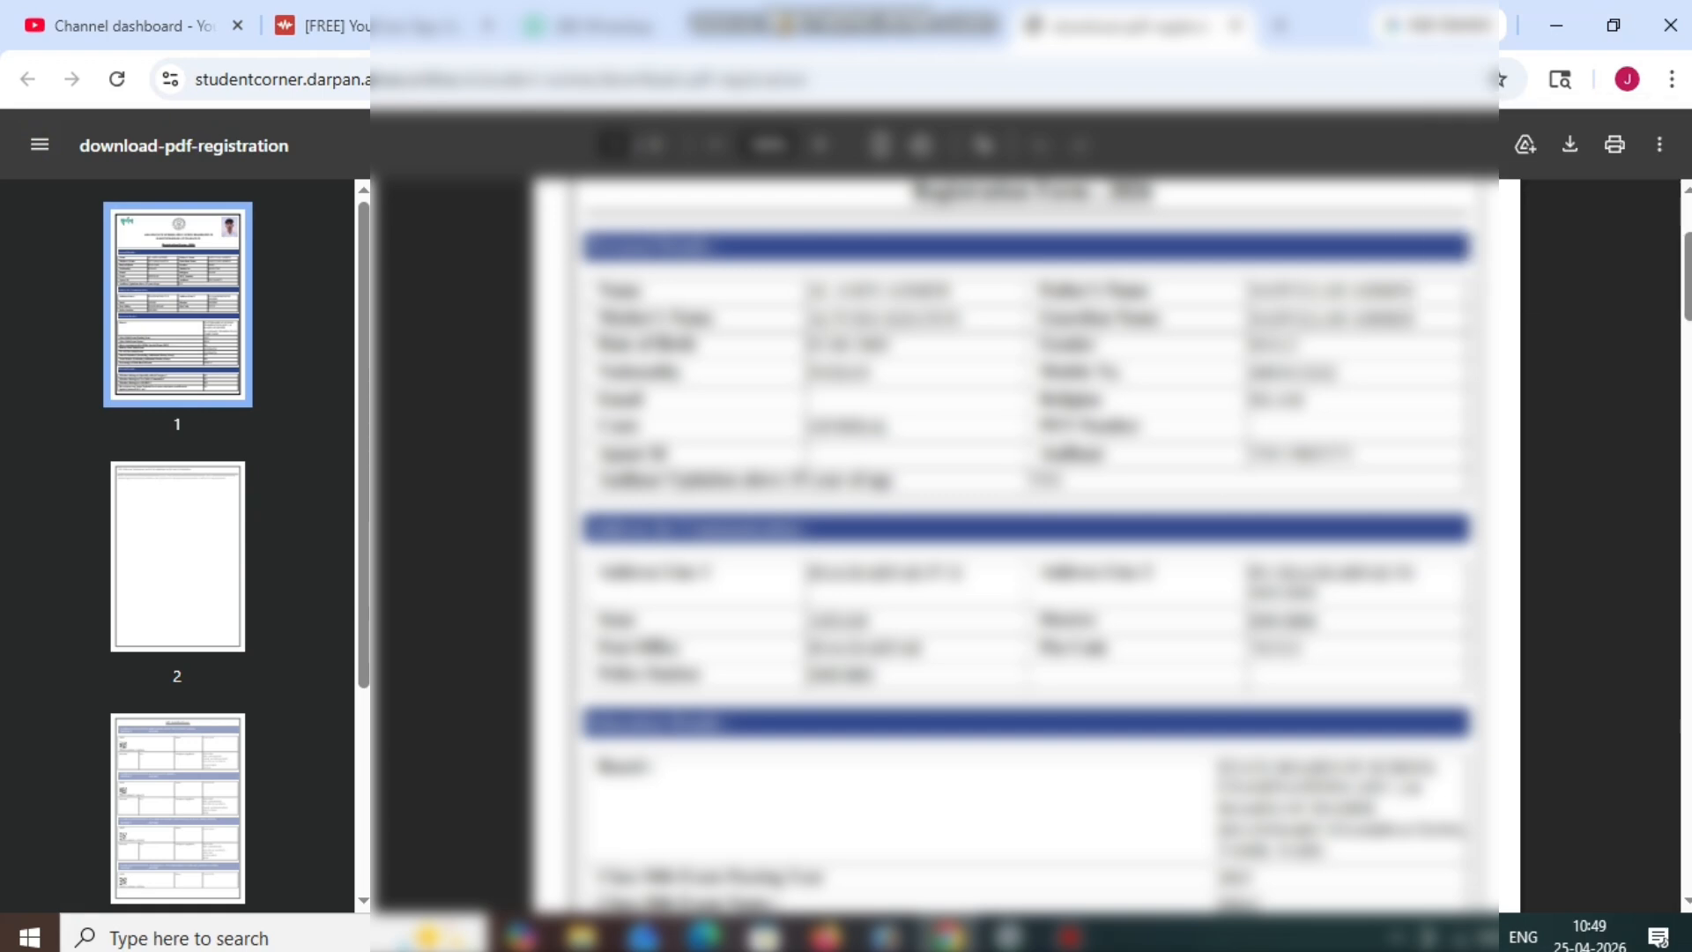
{"action": "scroll", "coordinate": [1027, 547], "scroll_direction": "down", "scroll_amount": 3}
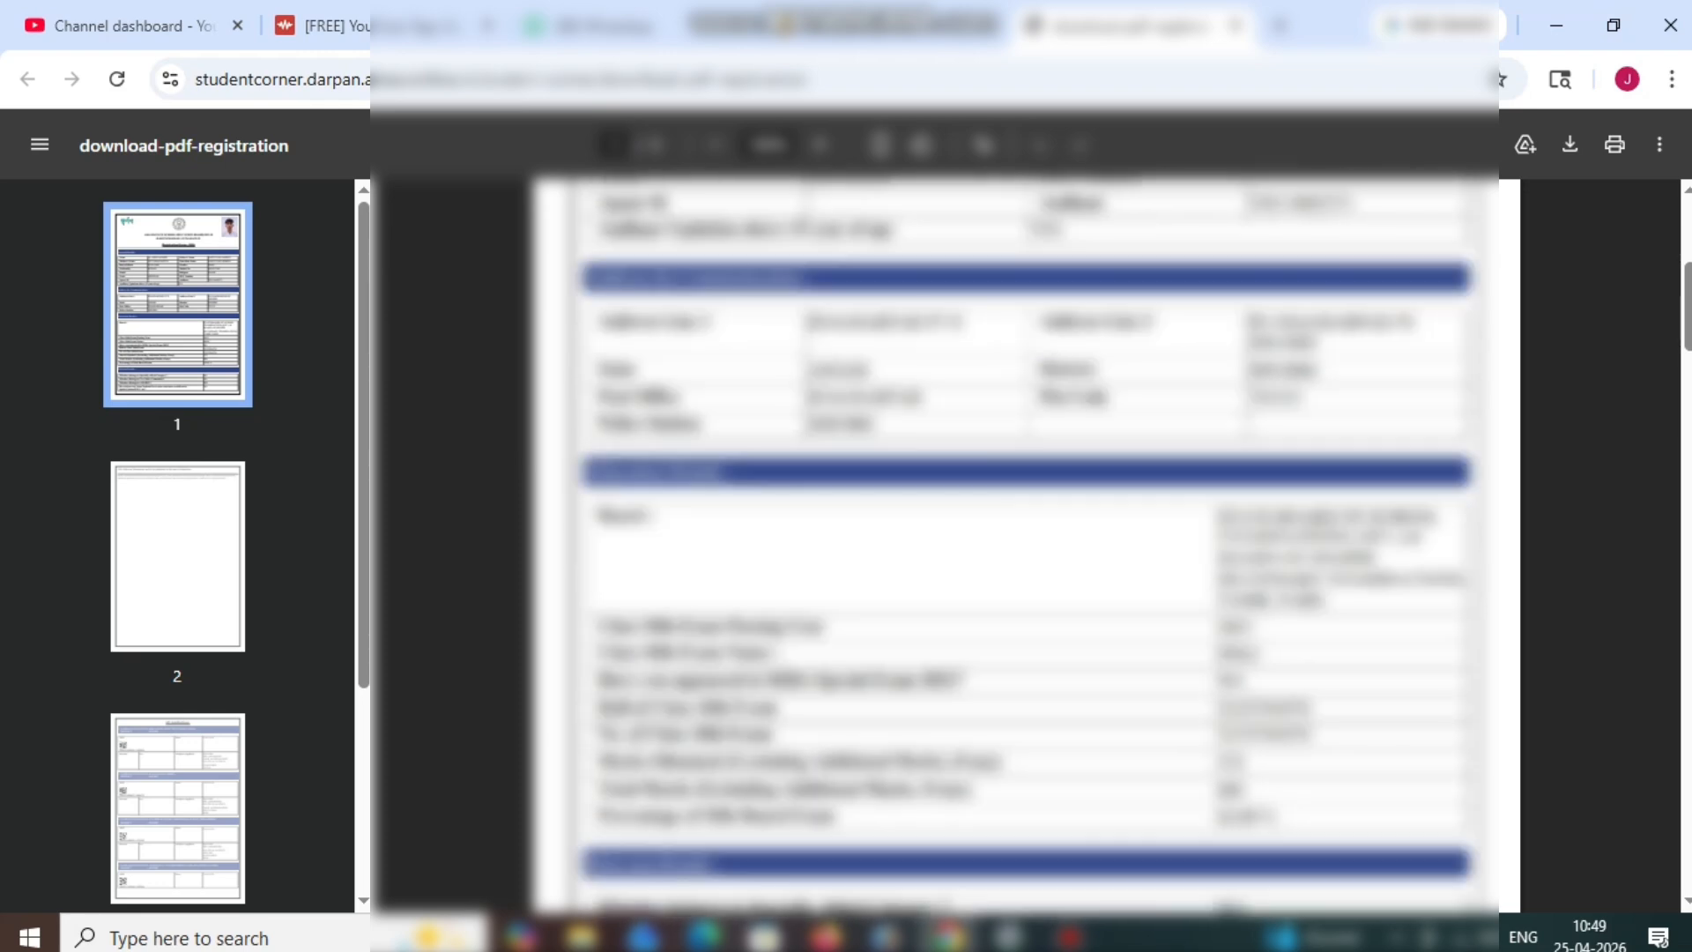
{"action": "scroll", "coordinate": [1027, 546], "scroll_direction": "down", "scroll_amount": 5}
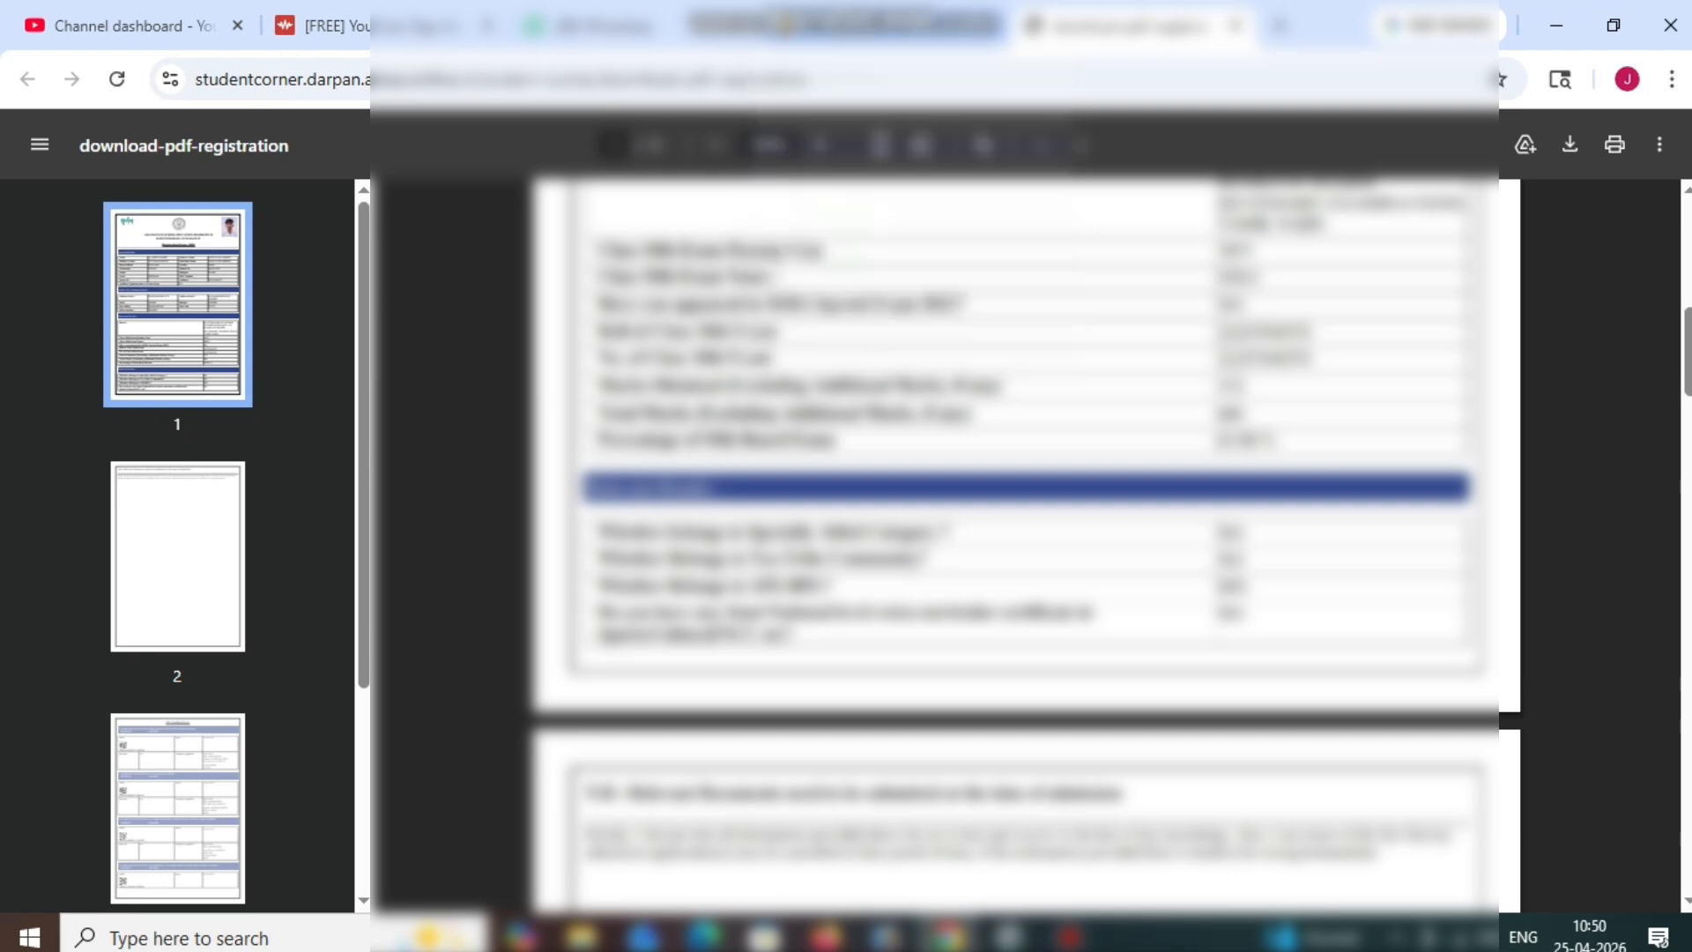
{"action": "scroll", "coordinate": [1023, 528], "scroll_direction": "down", "scroll_amount": 3}
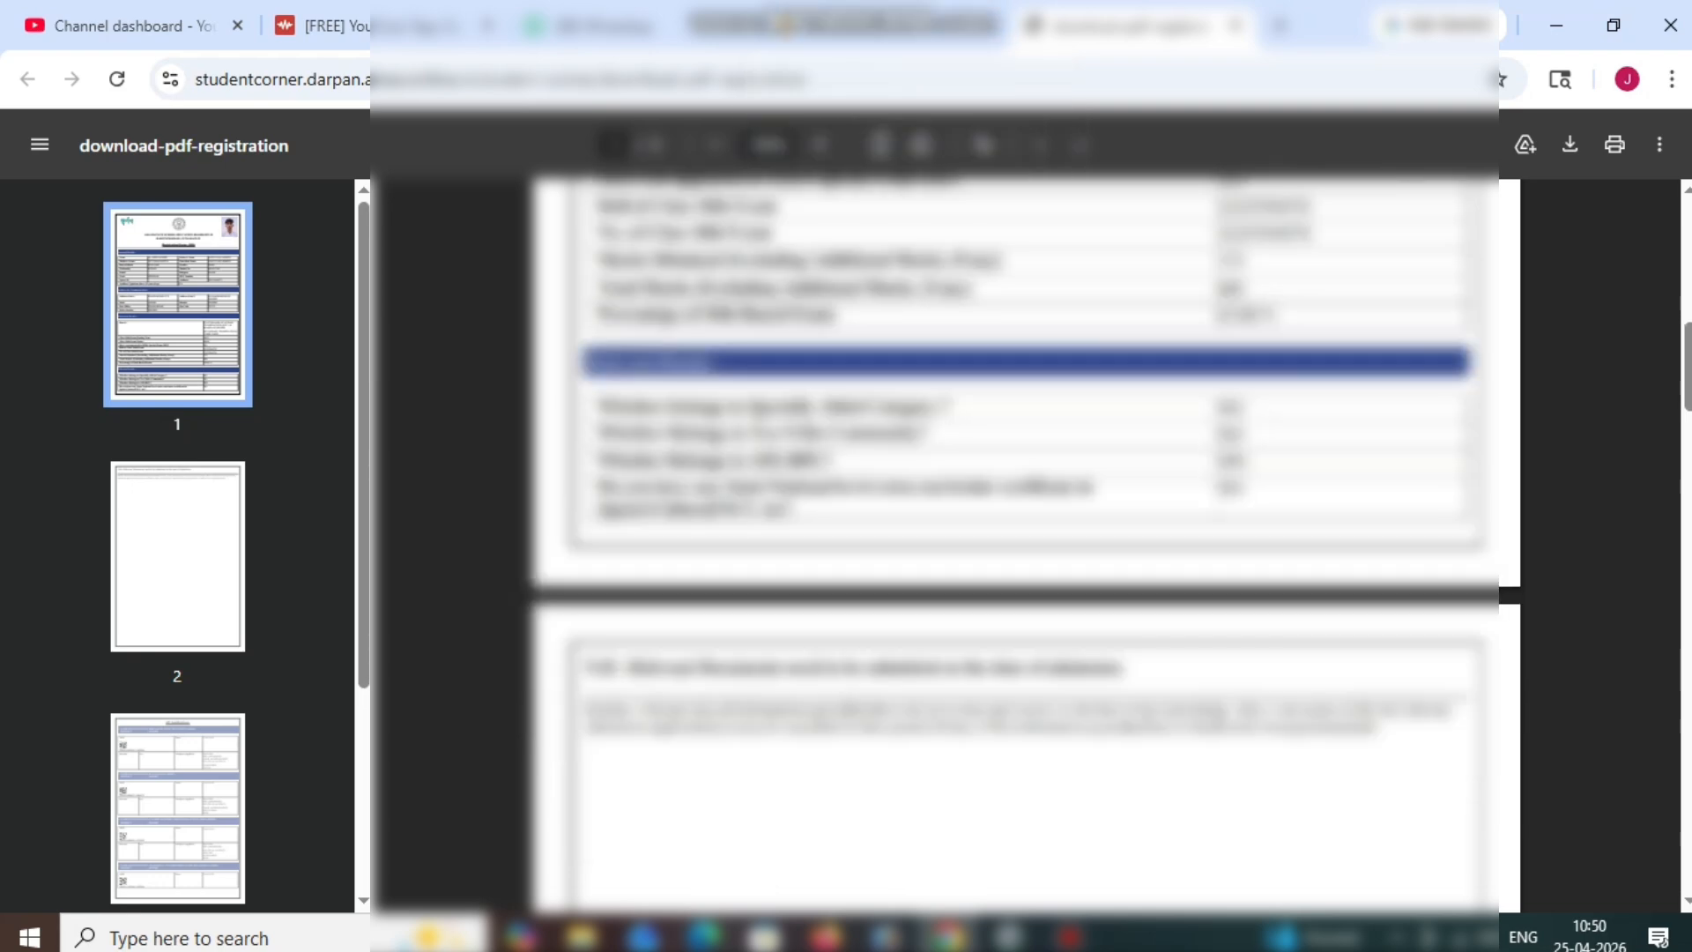
{"action": "scroll", "coordinate": [1022, 529], "scroll_direction": "up", "scroll_amount": 4}
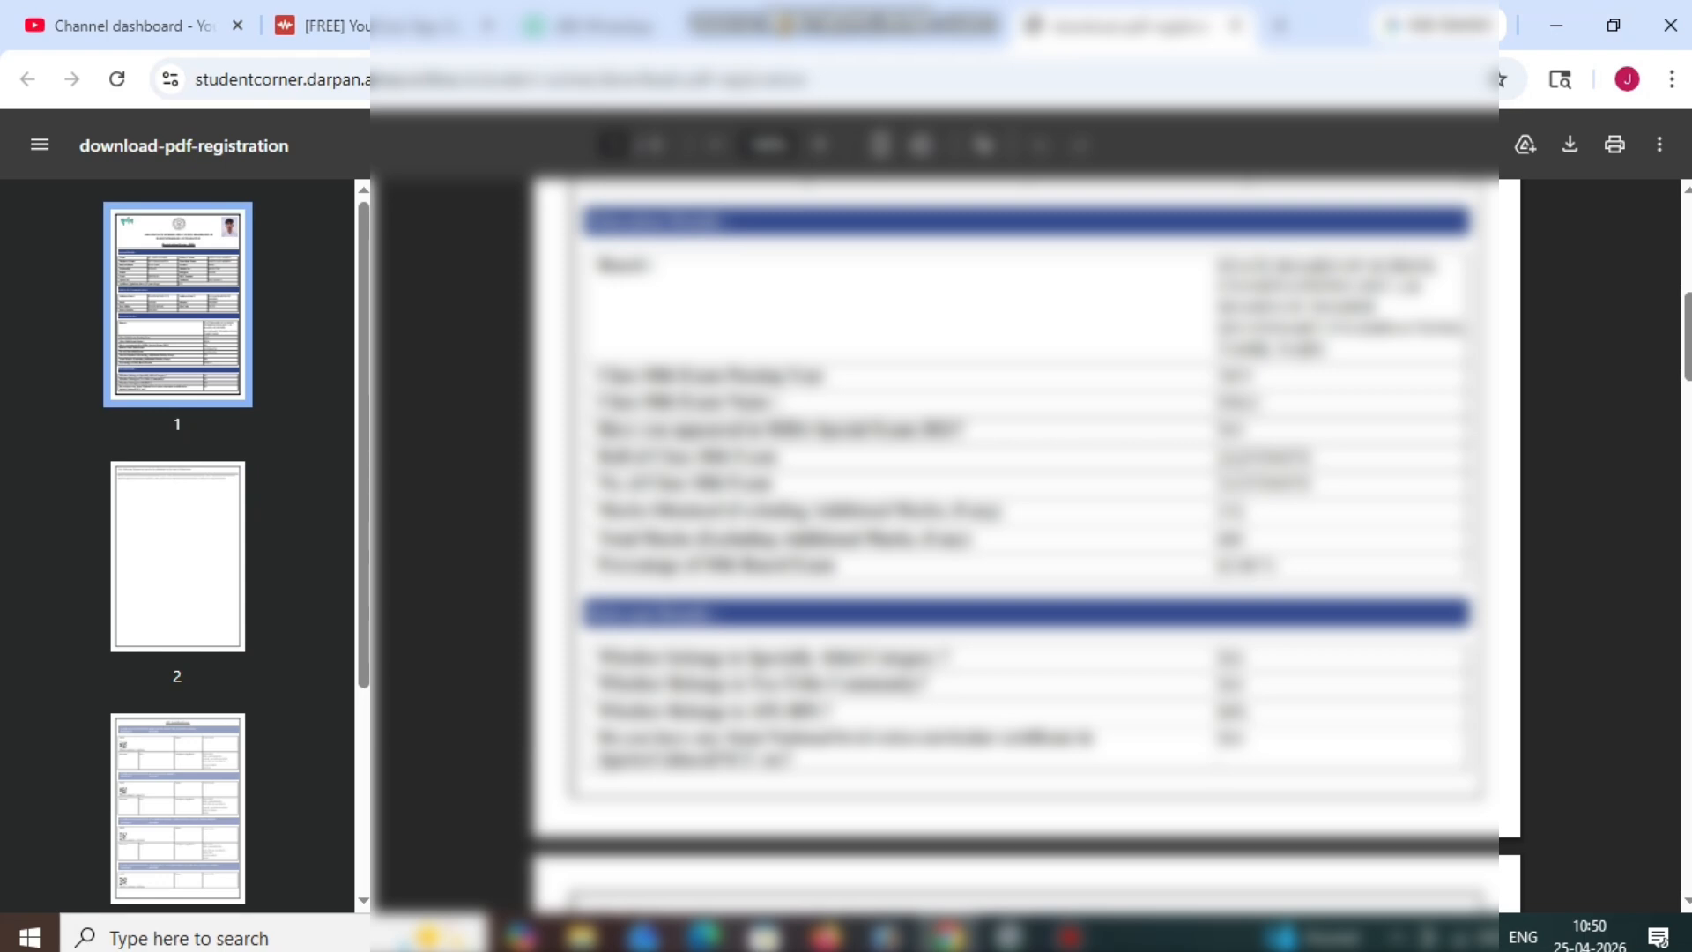